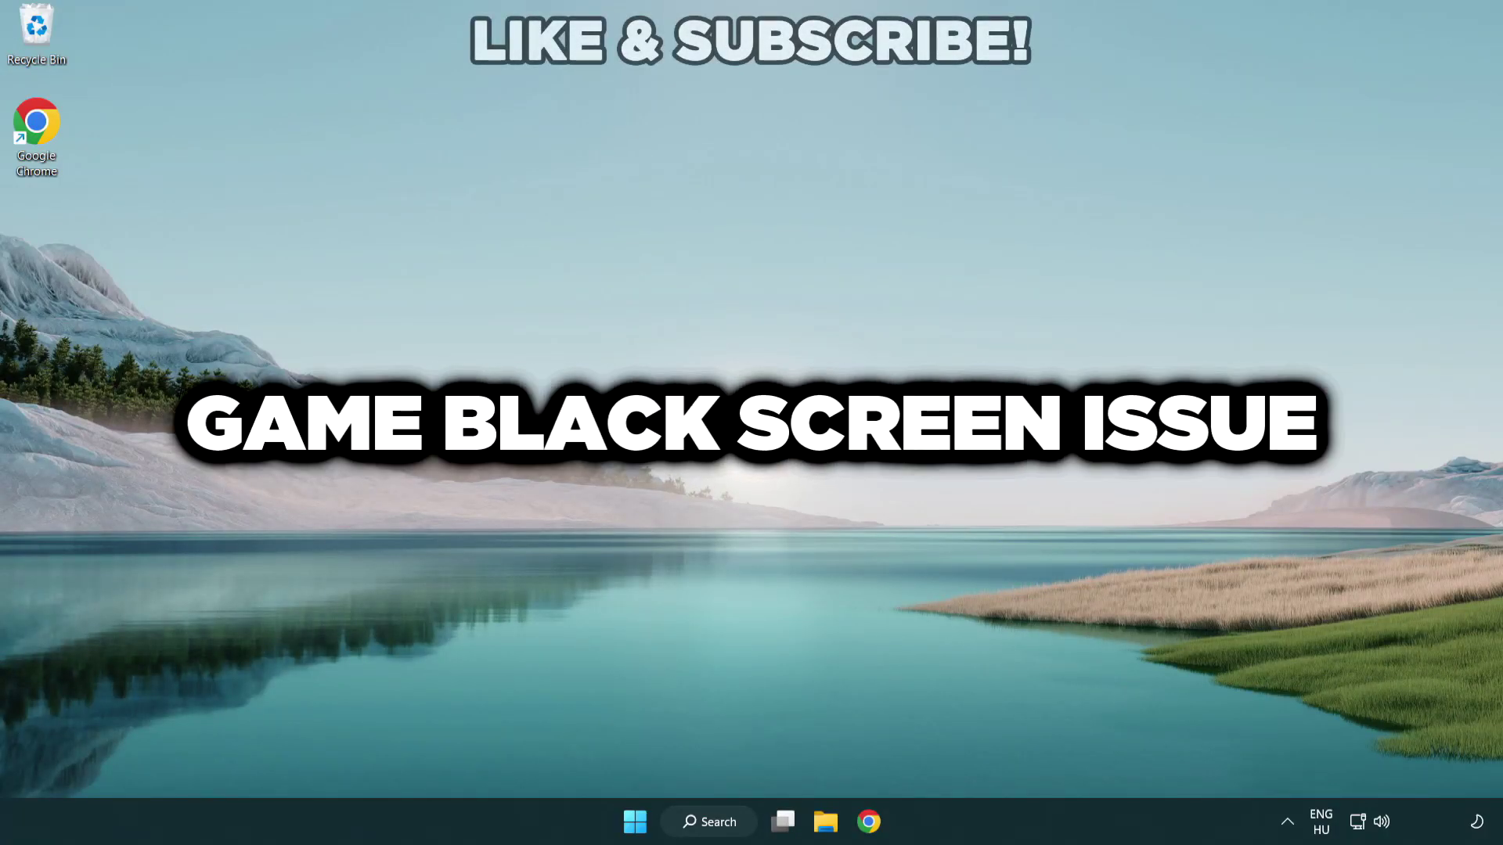
Step: Search Windows for "device manager" and open Device Manager from the results
click(716, 822)
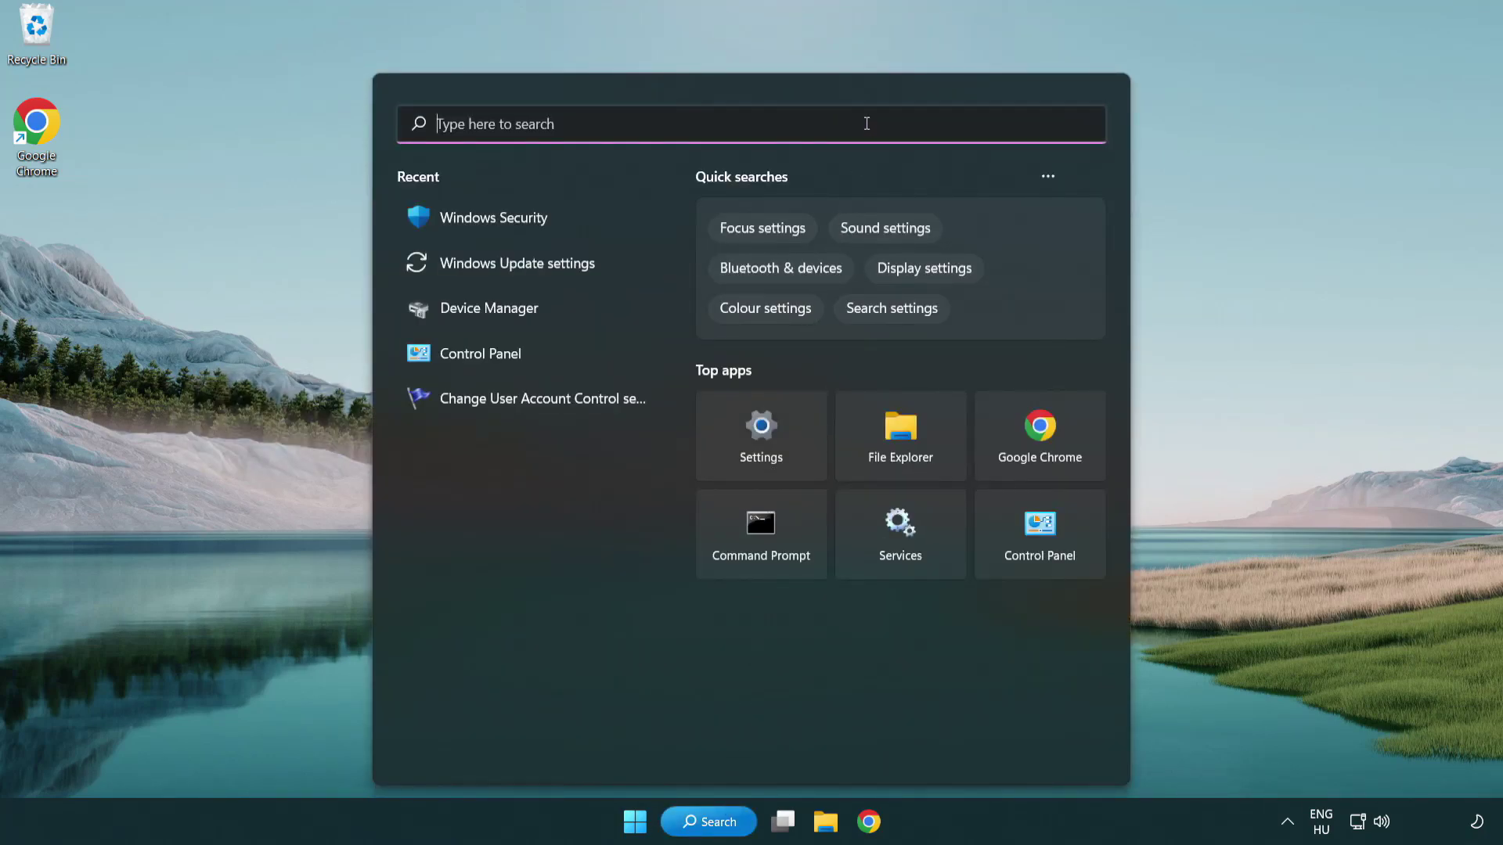
text(device m)
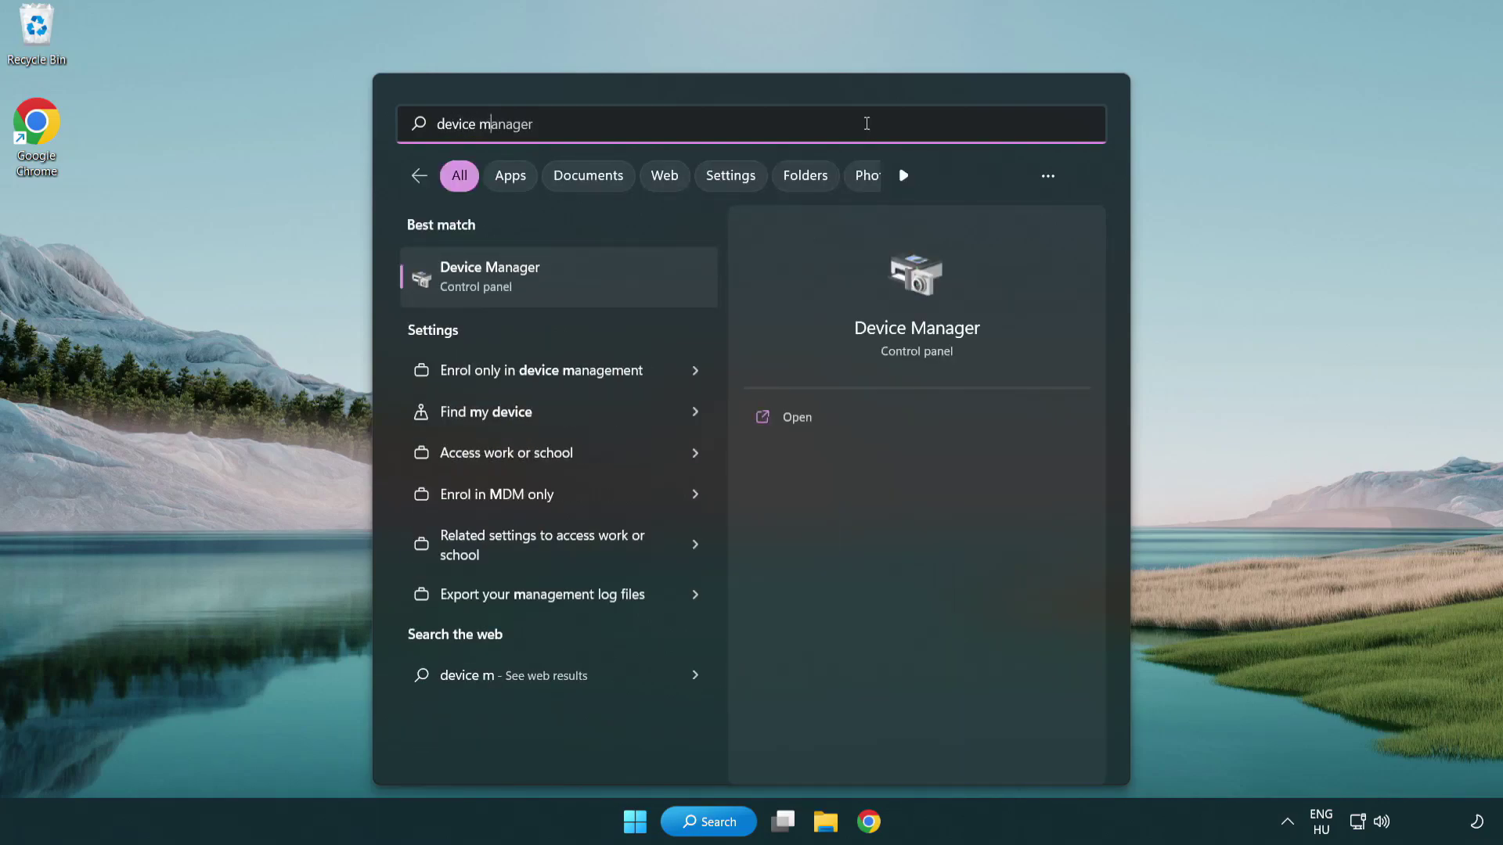
text(anager)
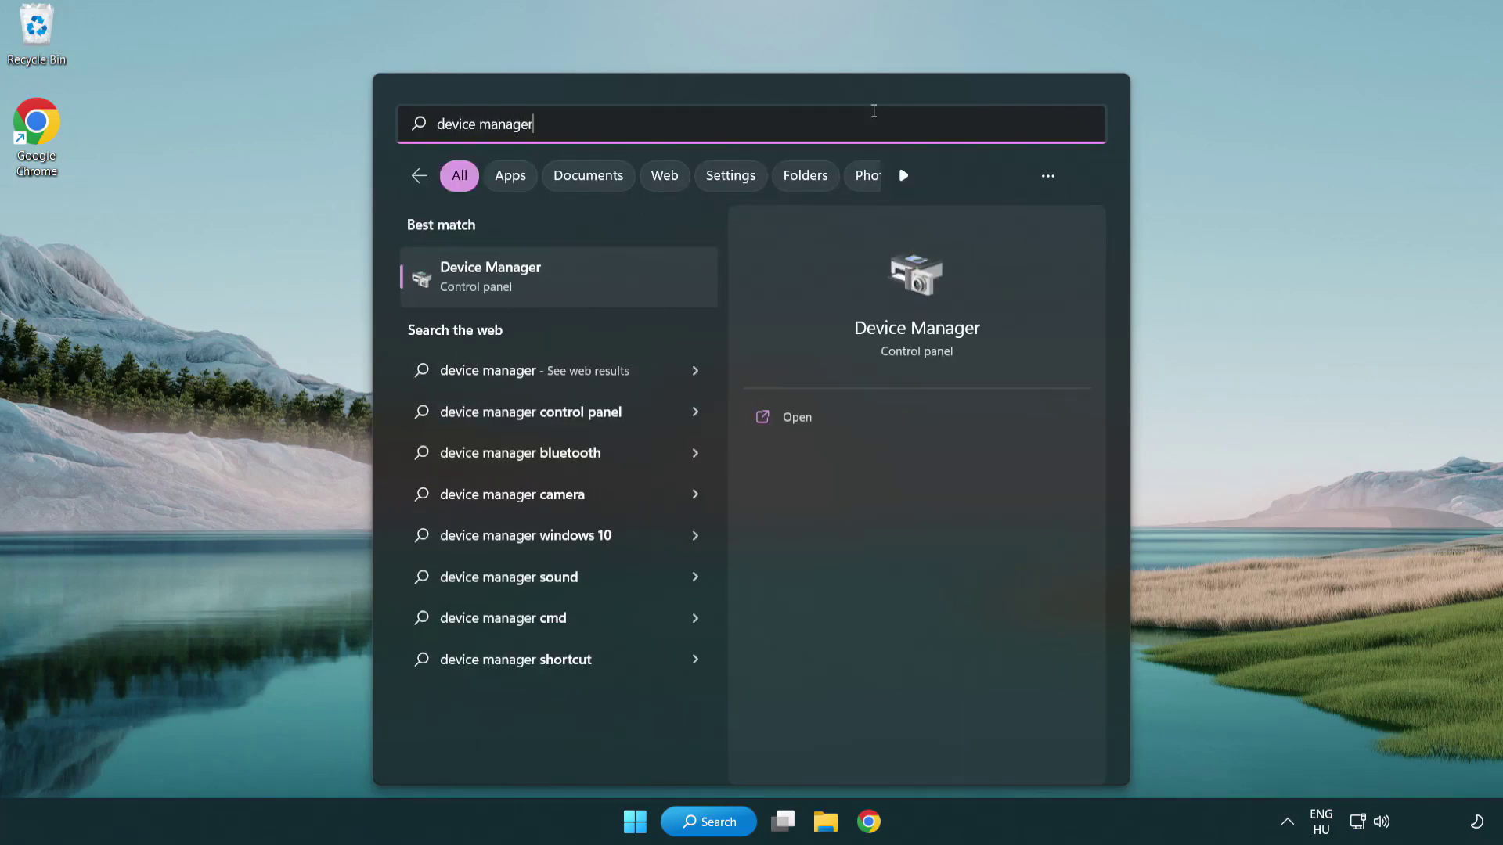
click(600, 283)
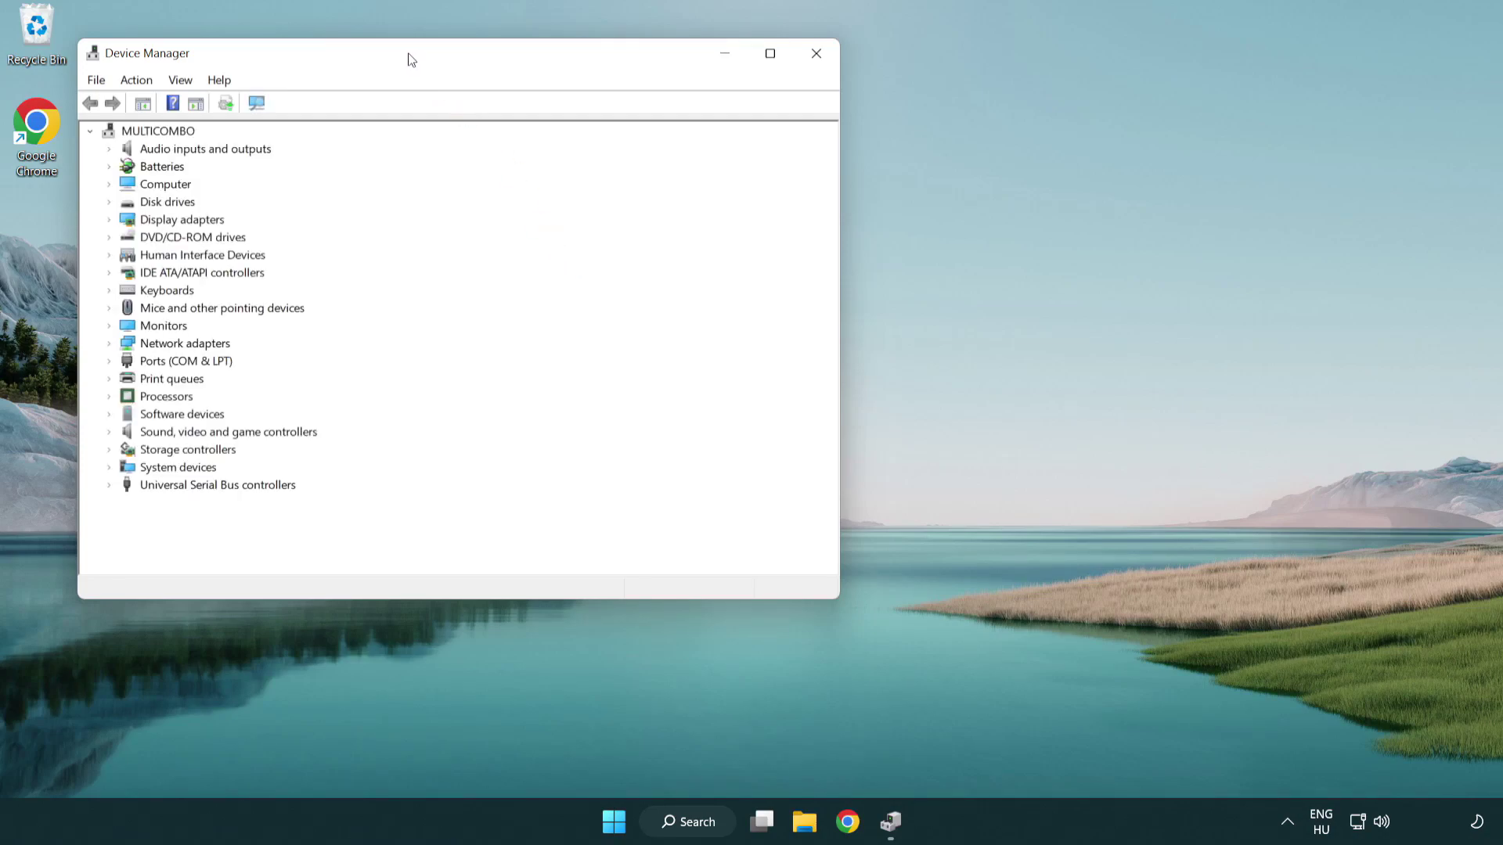
Step: Search automatically for a VMware SVGA 3D driver update, find it current, and close Device Manager
drag(410, 59, 660, 150)
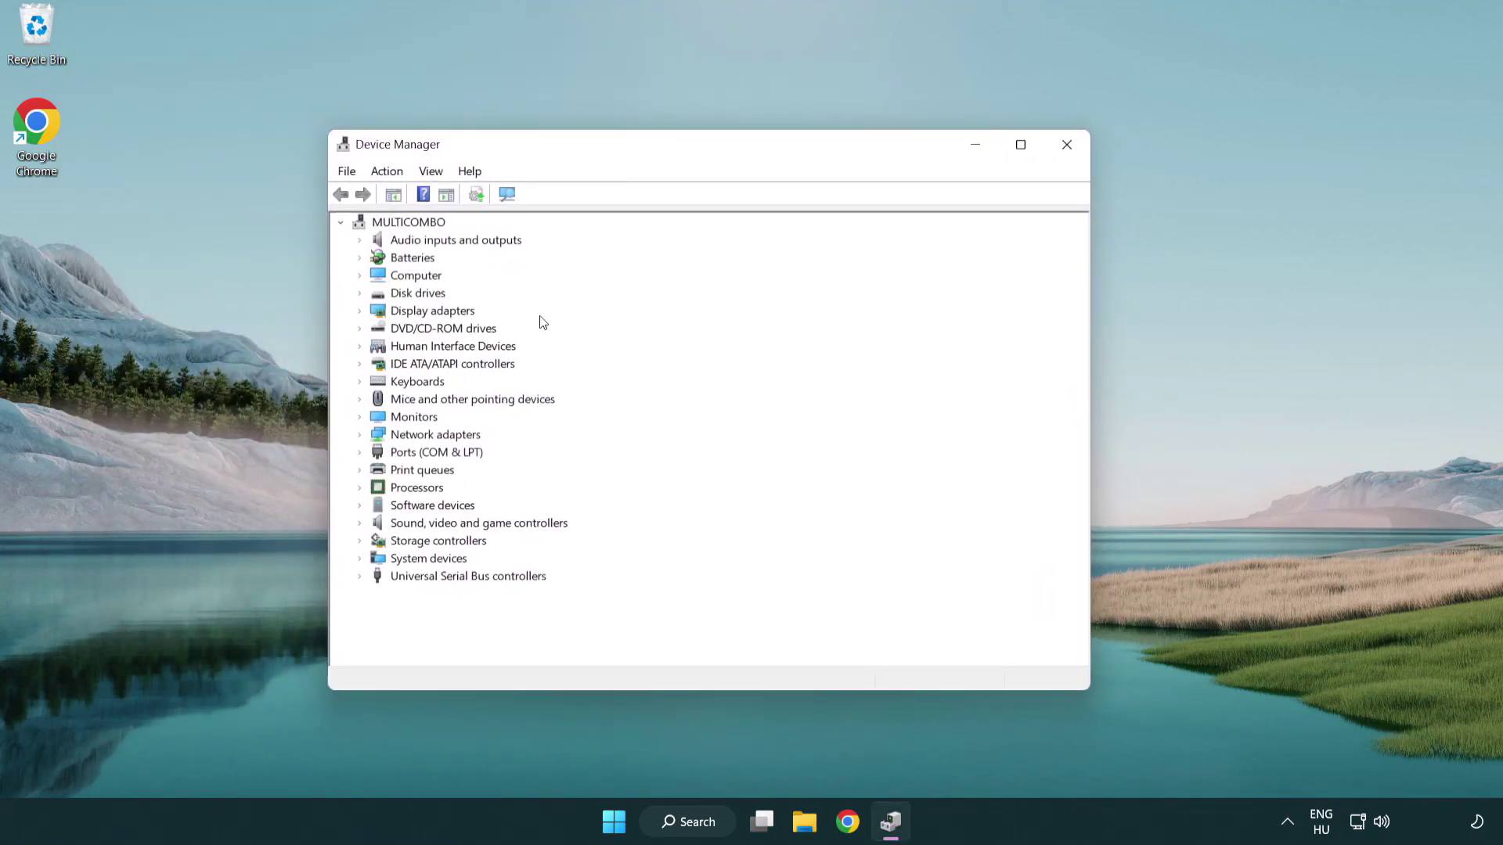
click(413, 313)
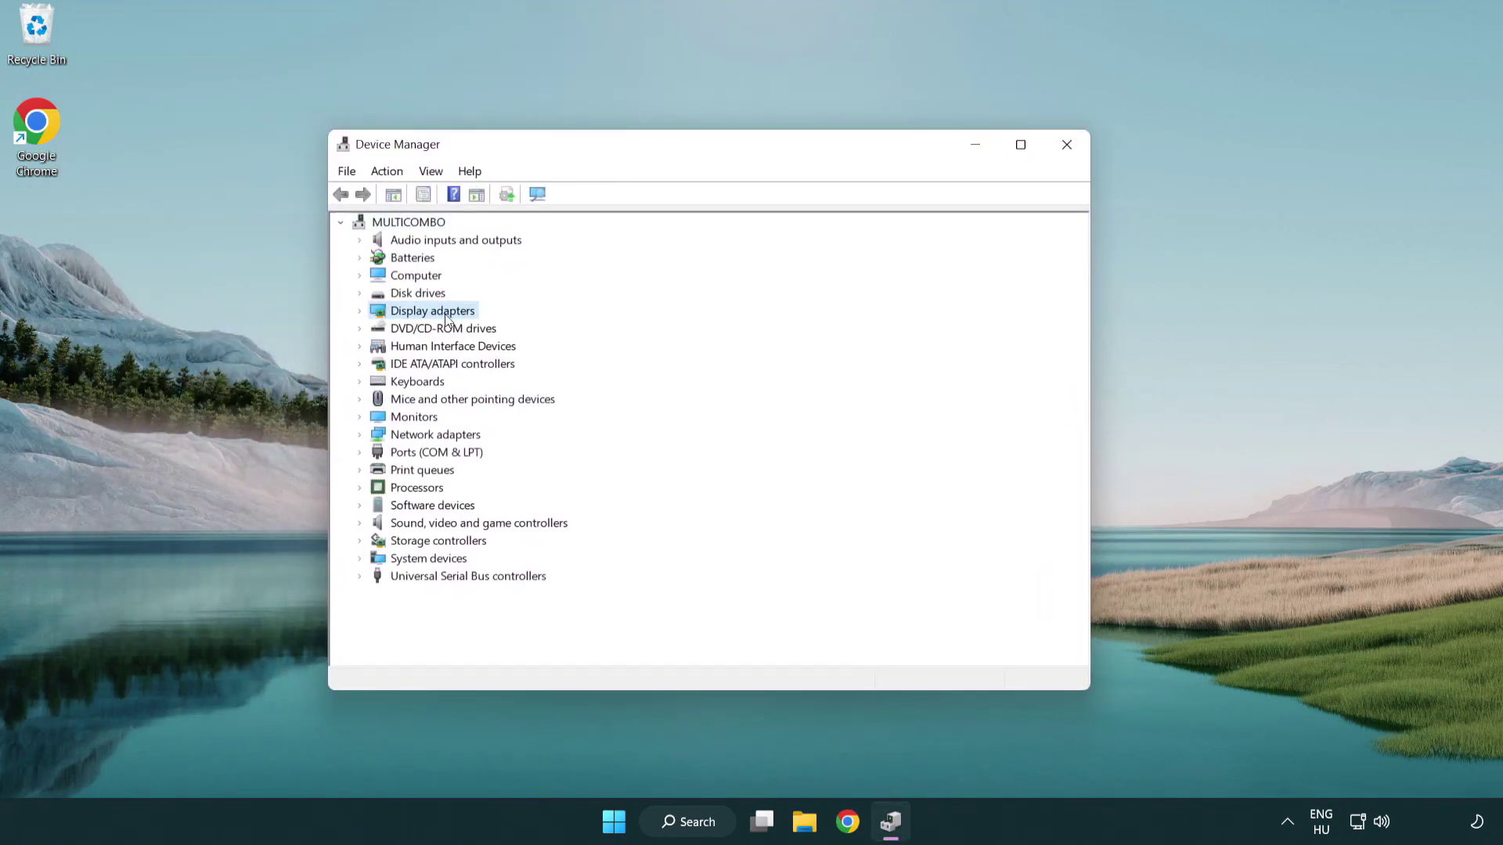
click(360, 311)
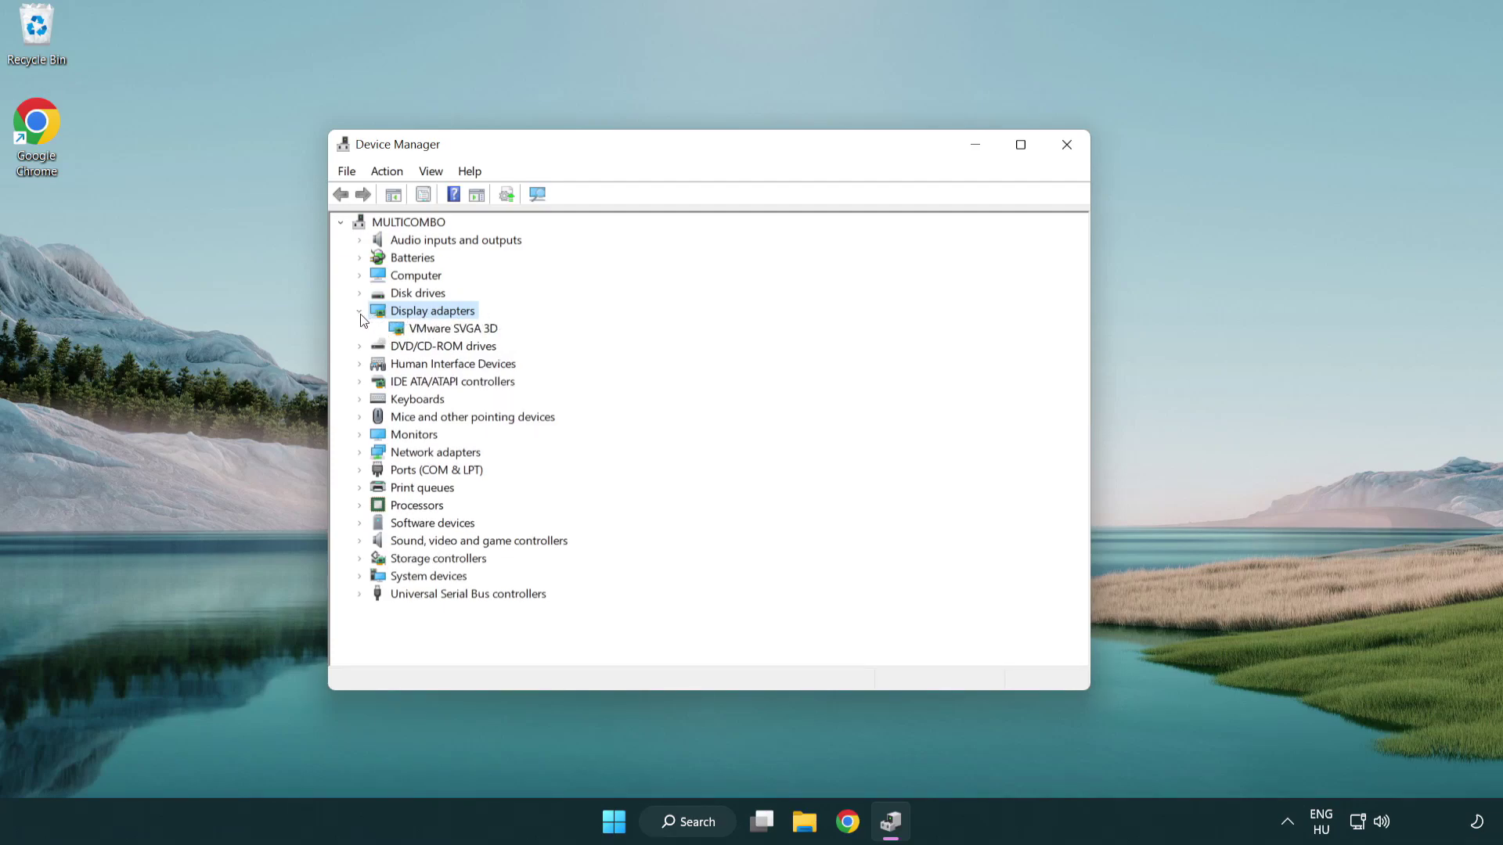
click(447, 337)
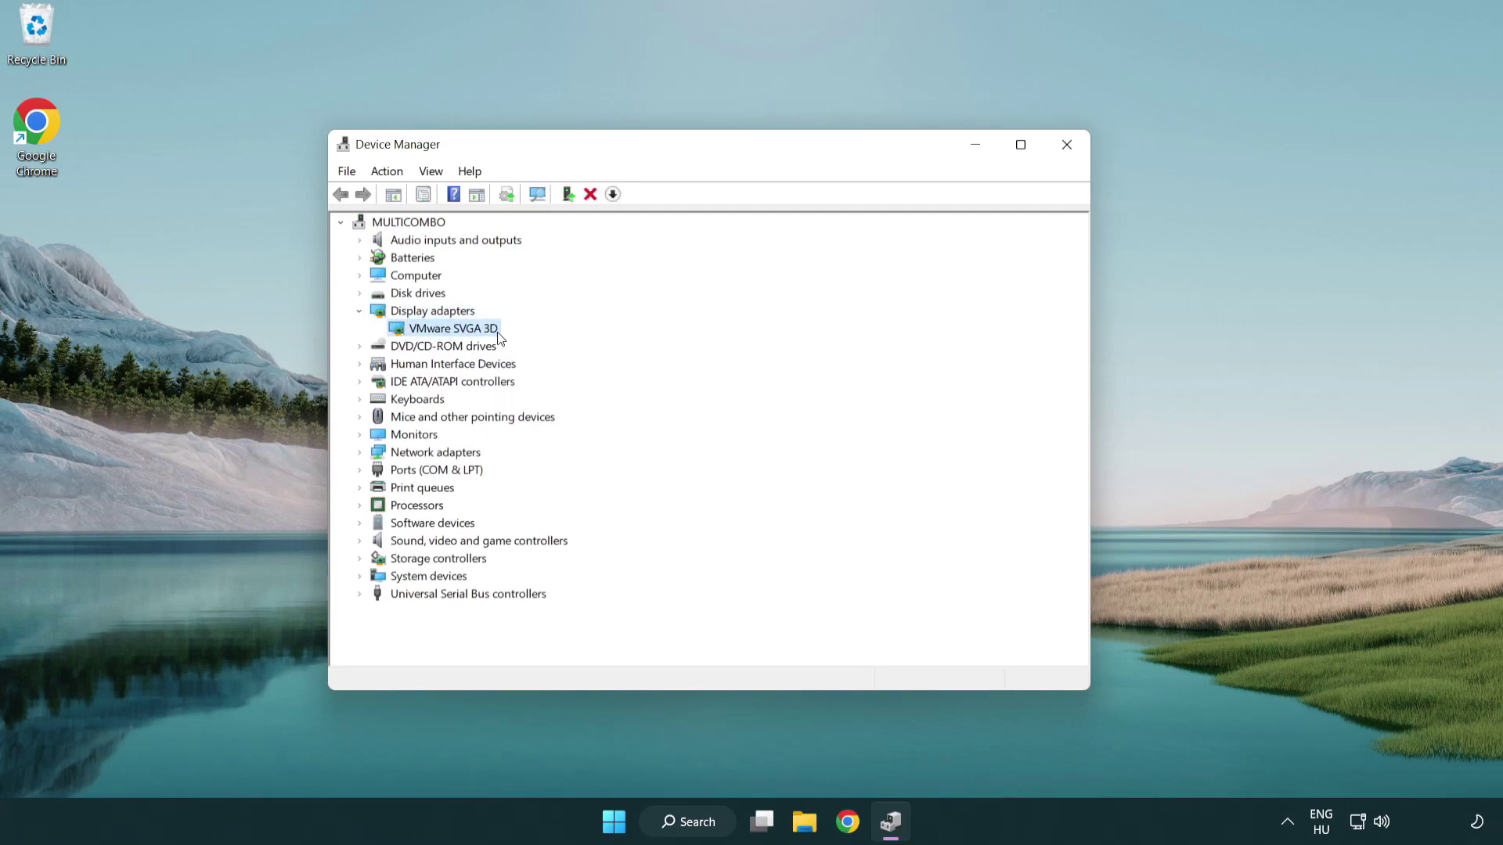
right_click(447, 336)
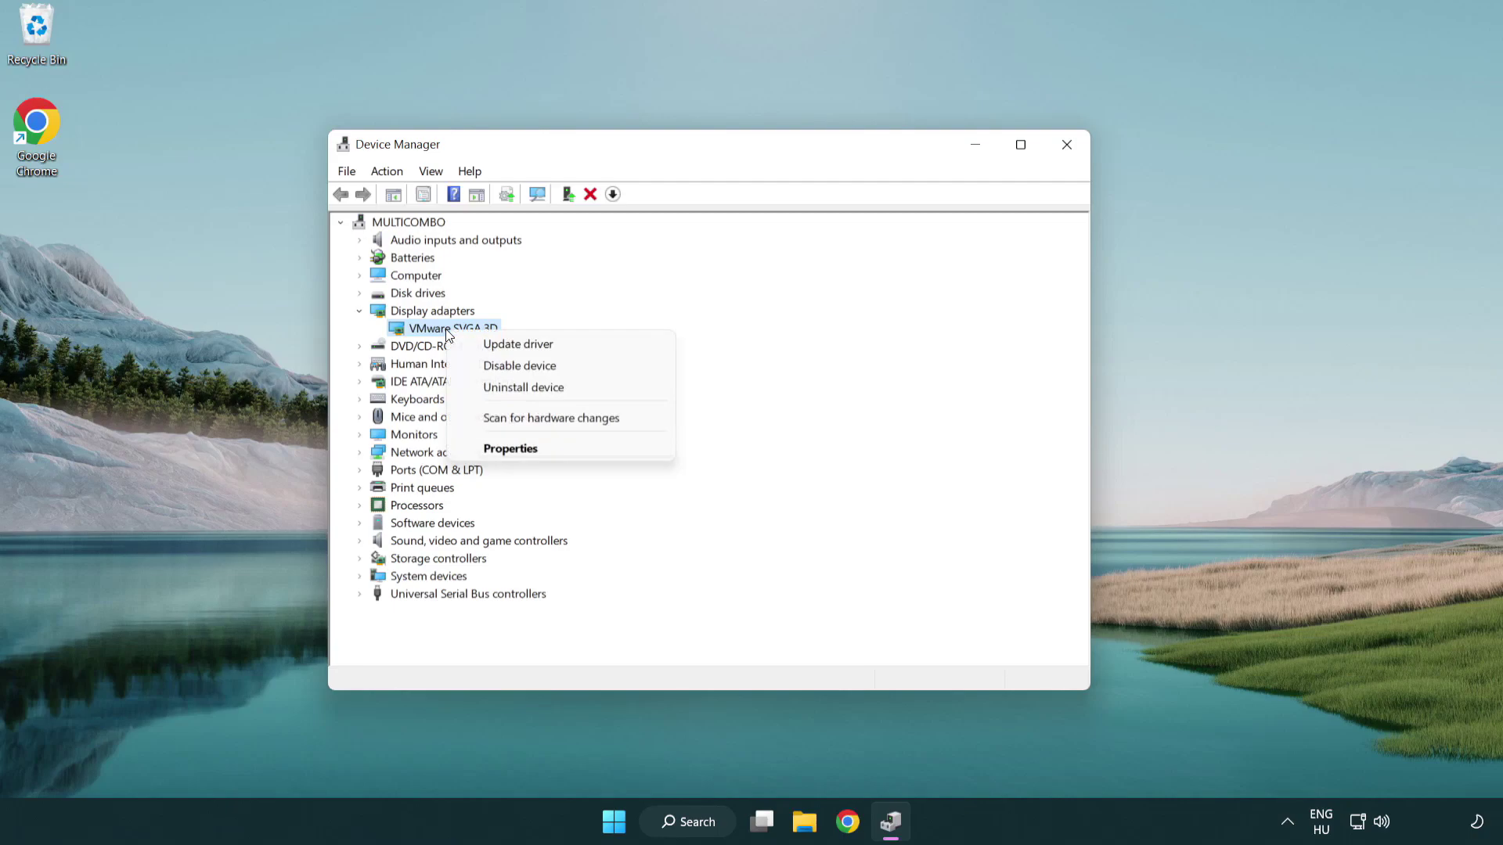
click(593, 345)
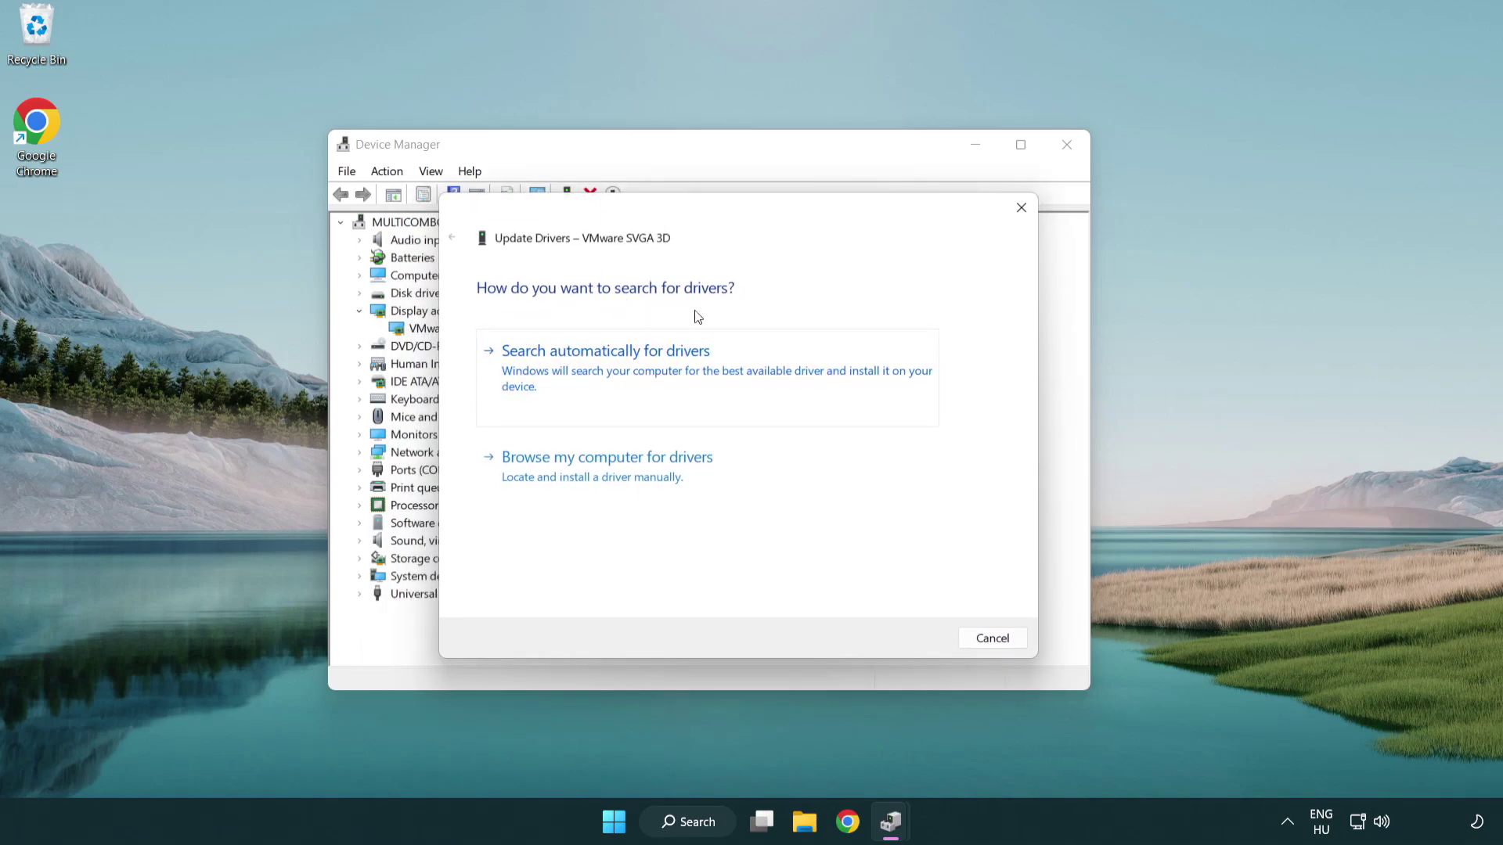
click(662, 371)
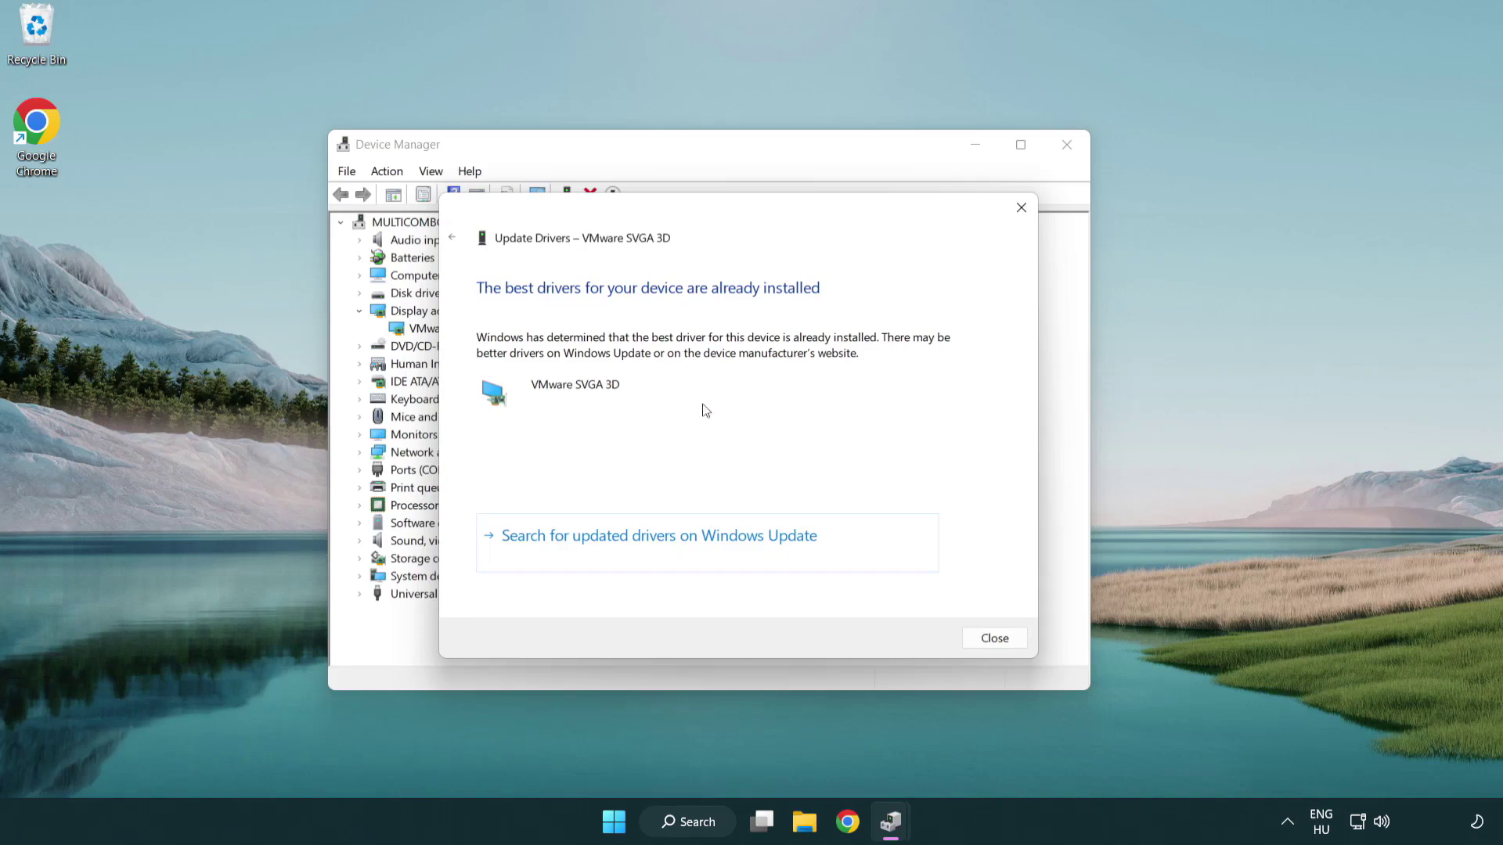
click(996, 643)
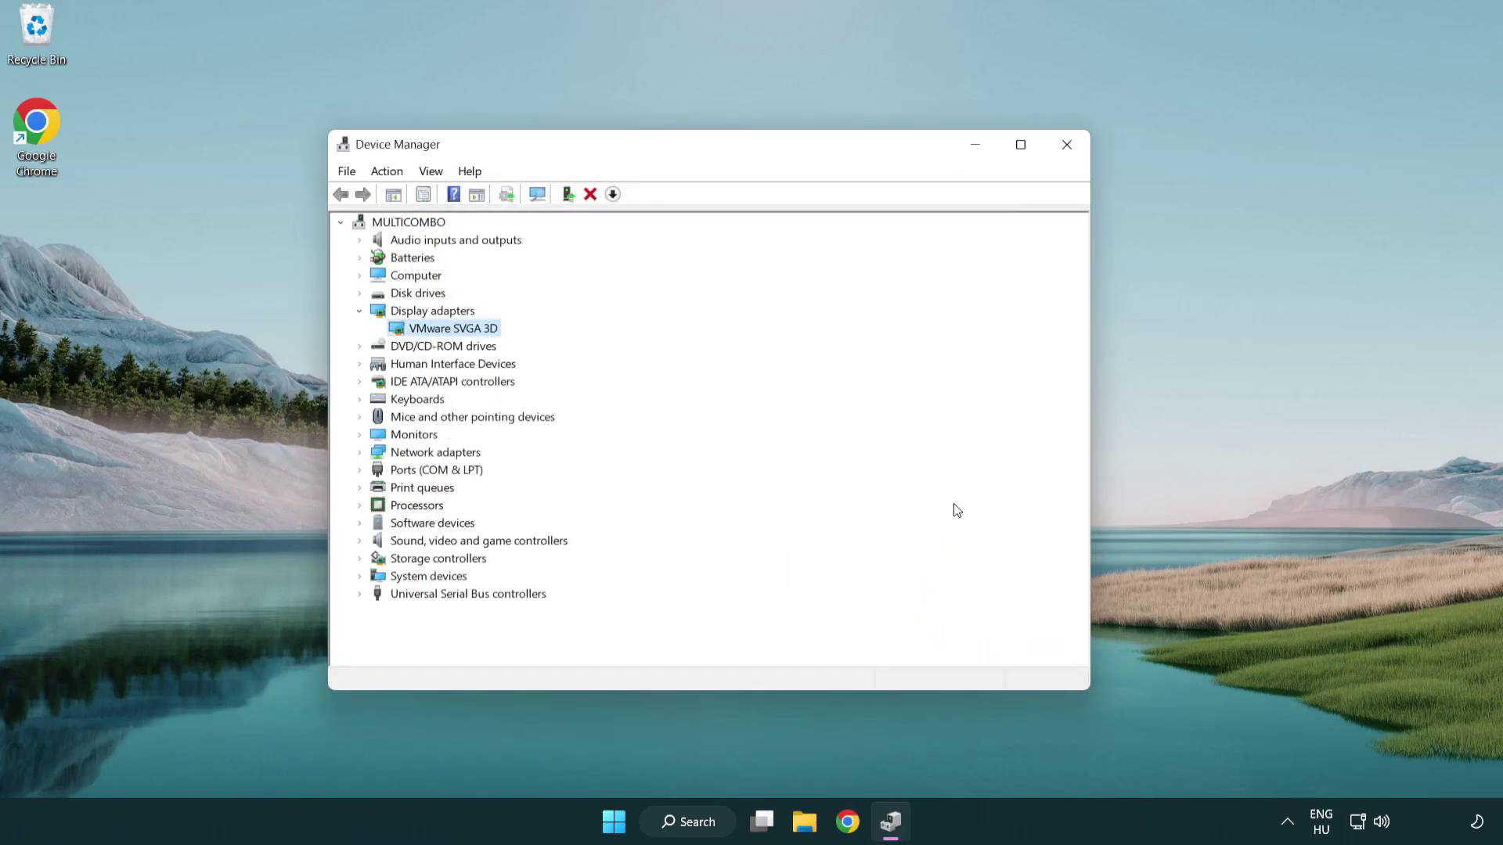
click(1068, 148)
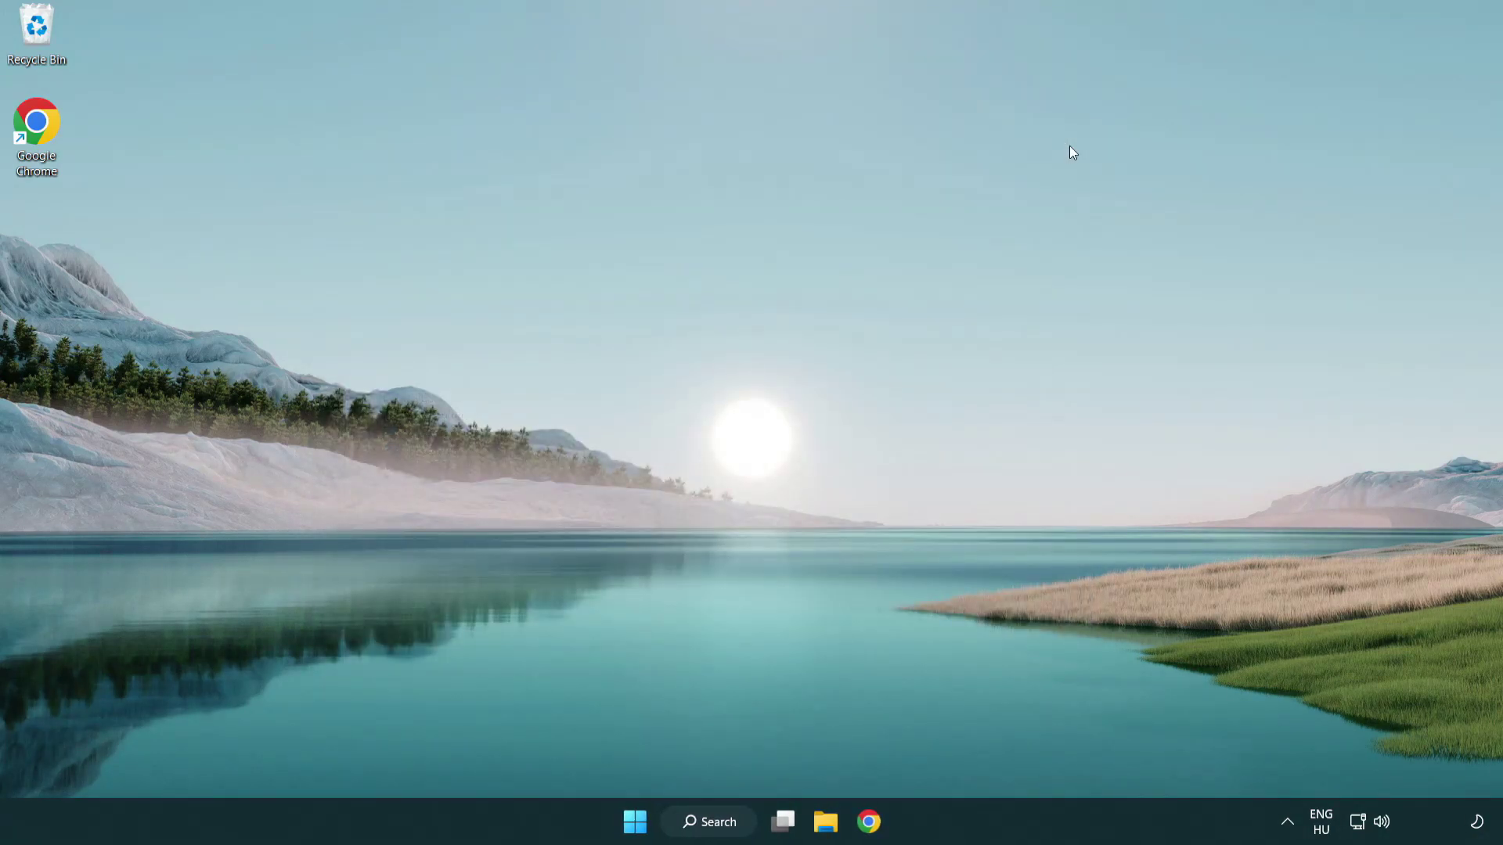
Step: Search Windows for "update" and open the Windows Update settings page
click(723, 818)
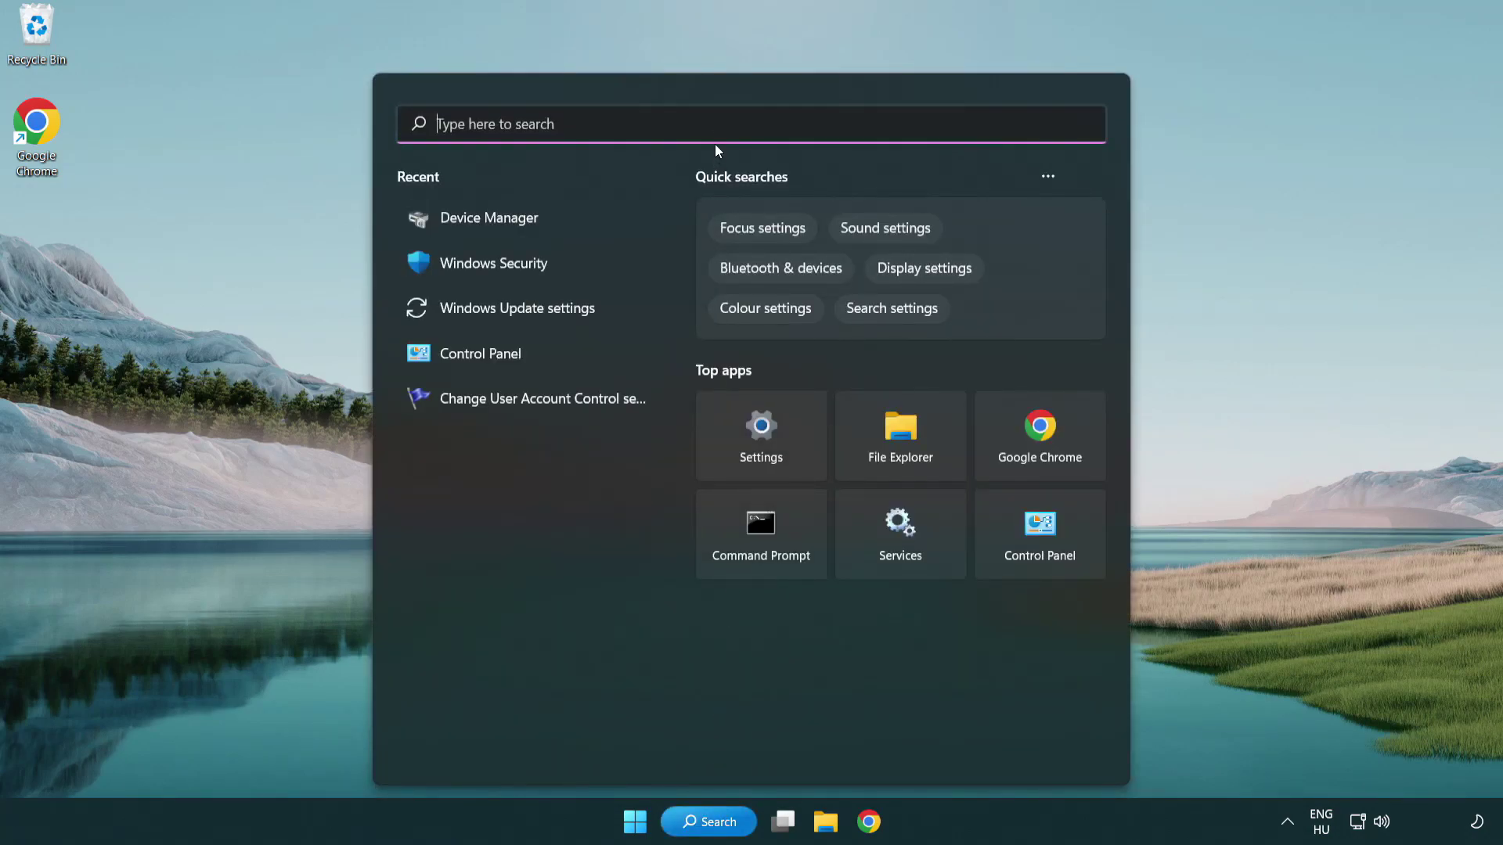
text(u)
text(pdate)
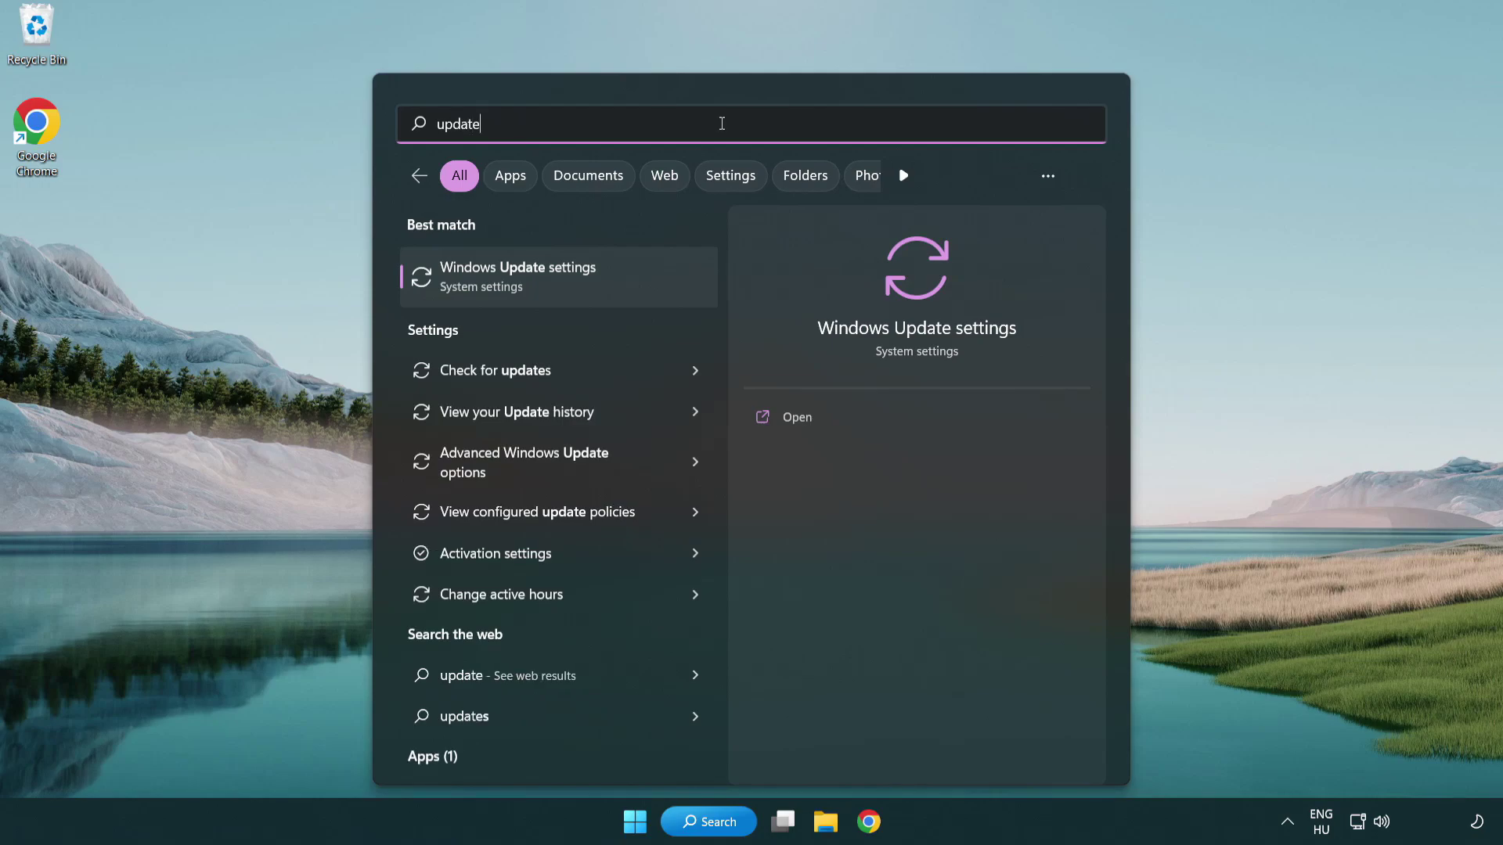
click(584, 282)
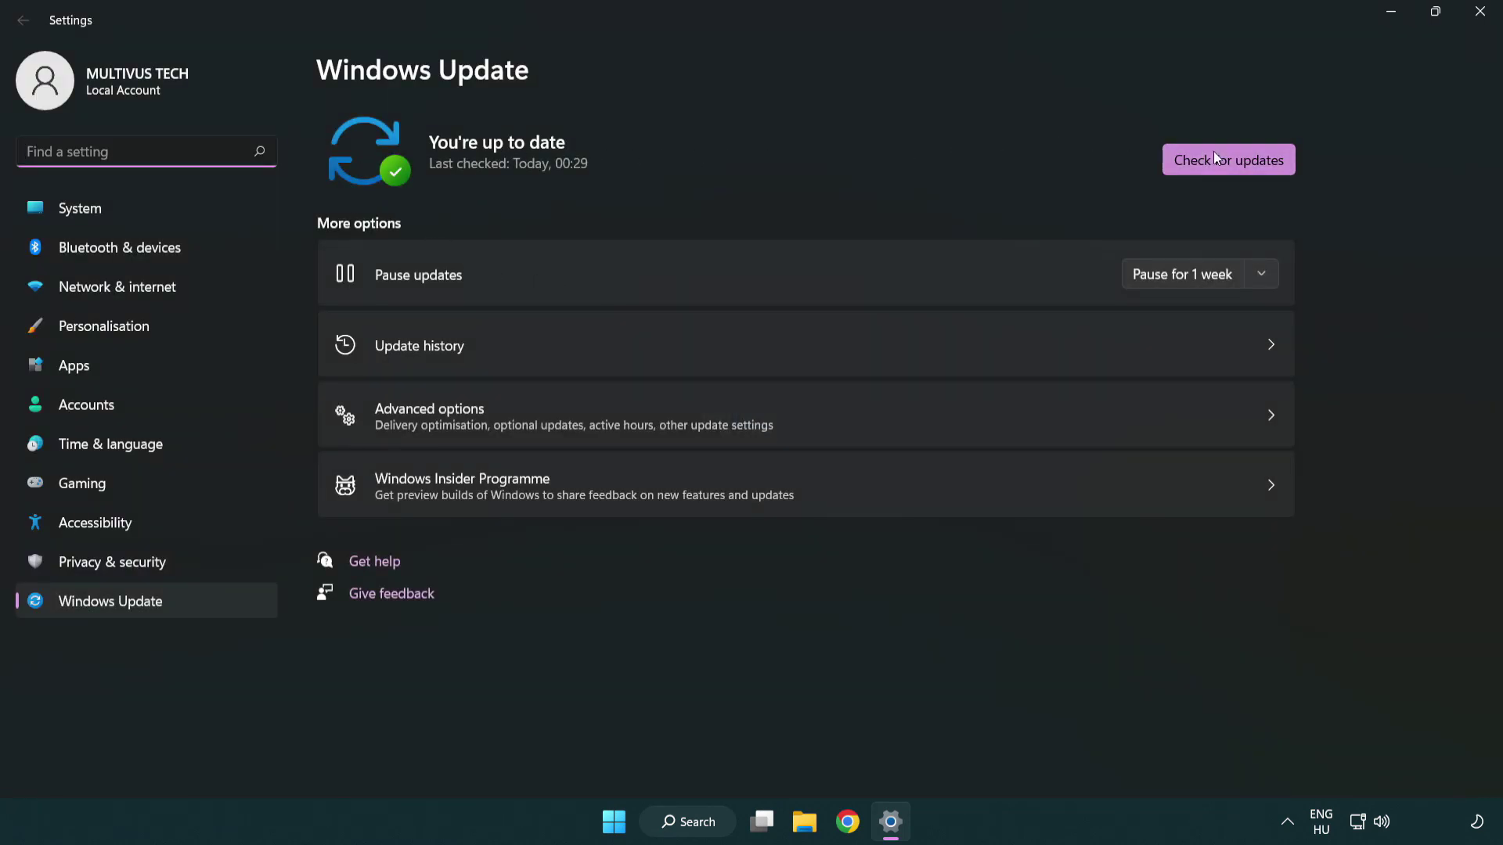
Step: Run a fresh Windows update check, confirm the PC is up to date, and close Settings
click(1255, 167)
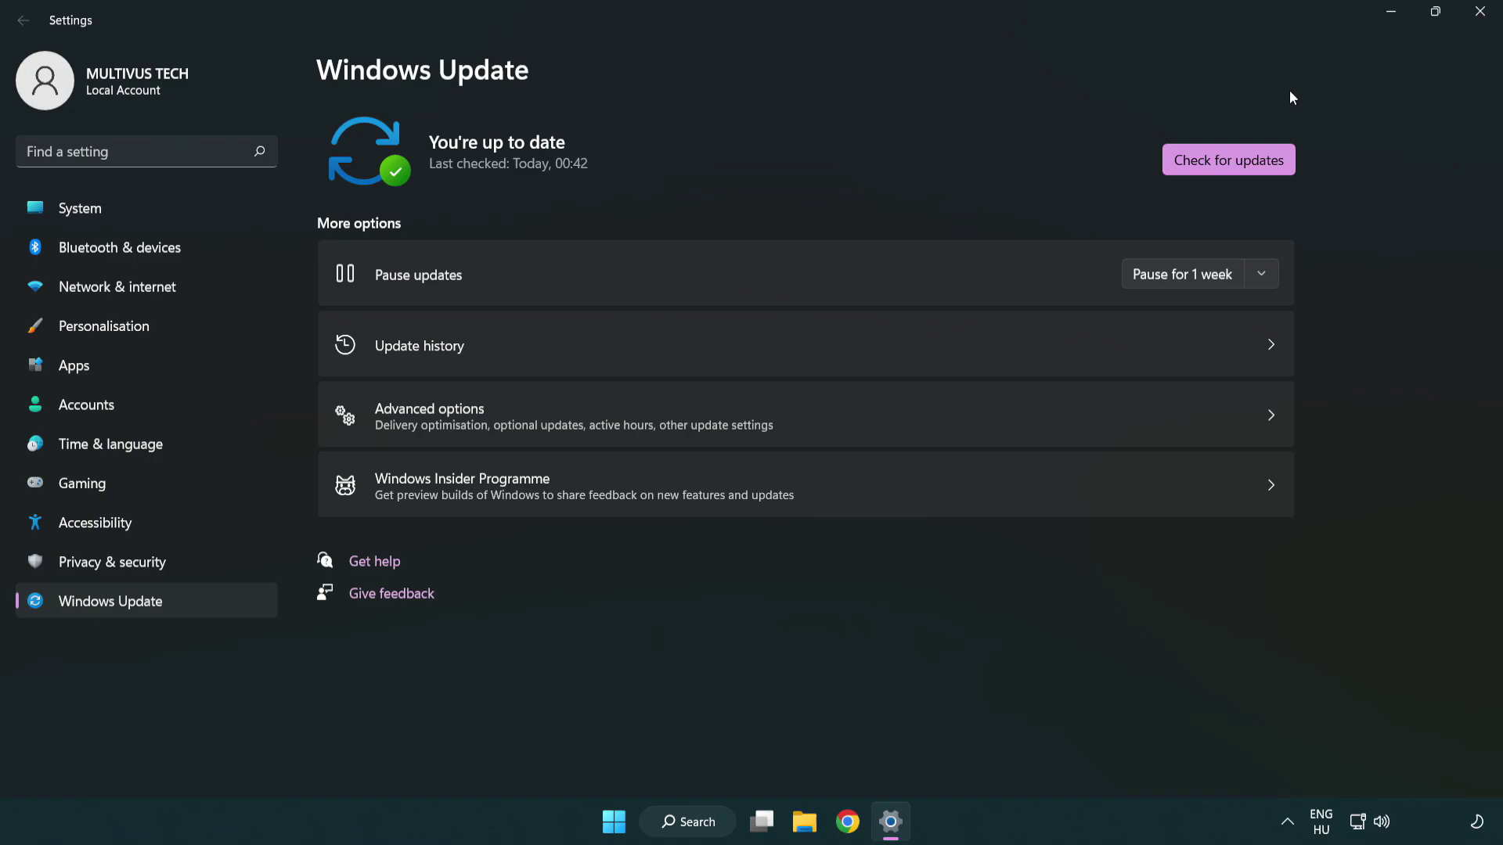
click(1473, 23)
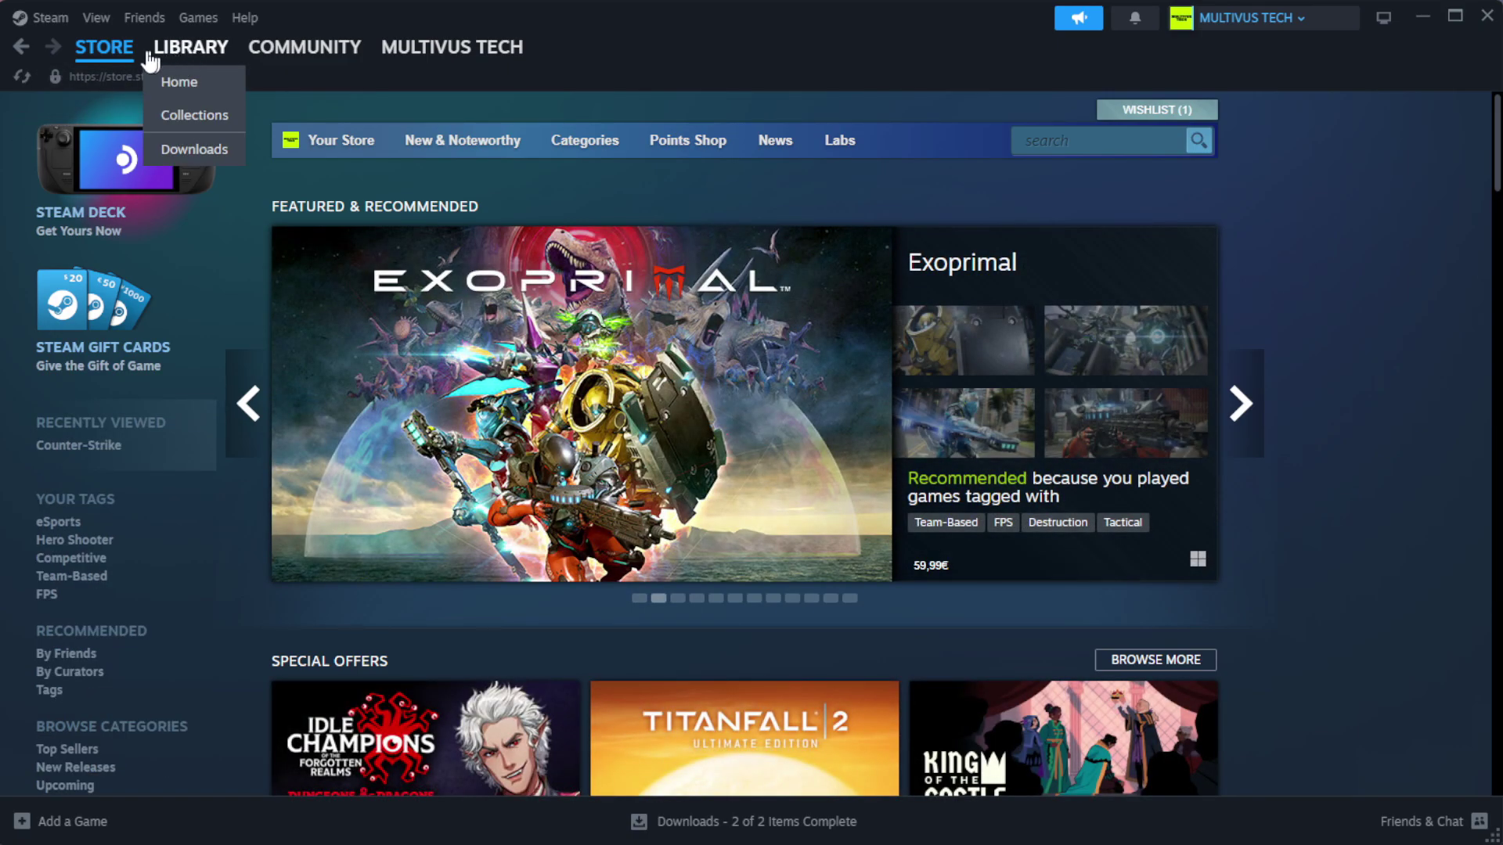
Step: Verify the game's files from its Steam Properties, with all 1039 files validated
click(202, 81)
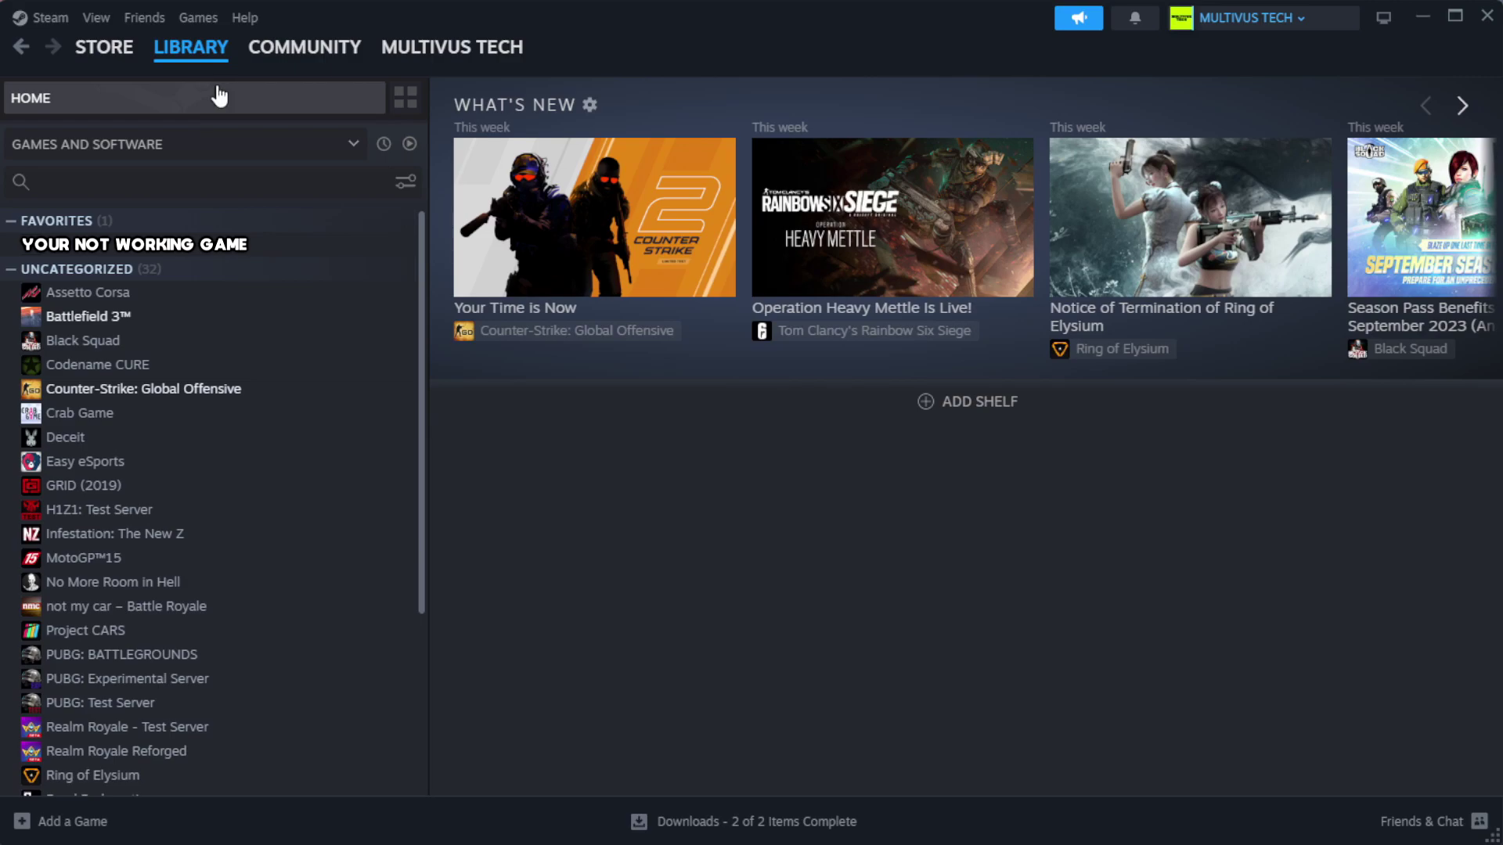
right_click(369, 254)
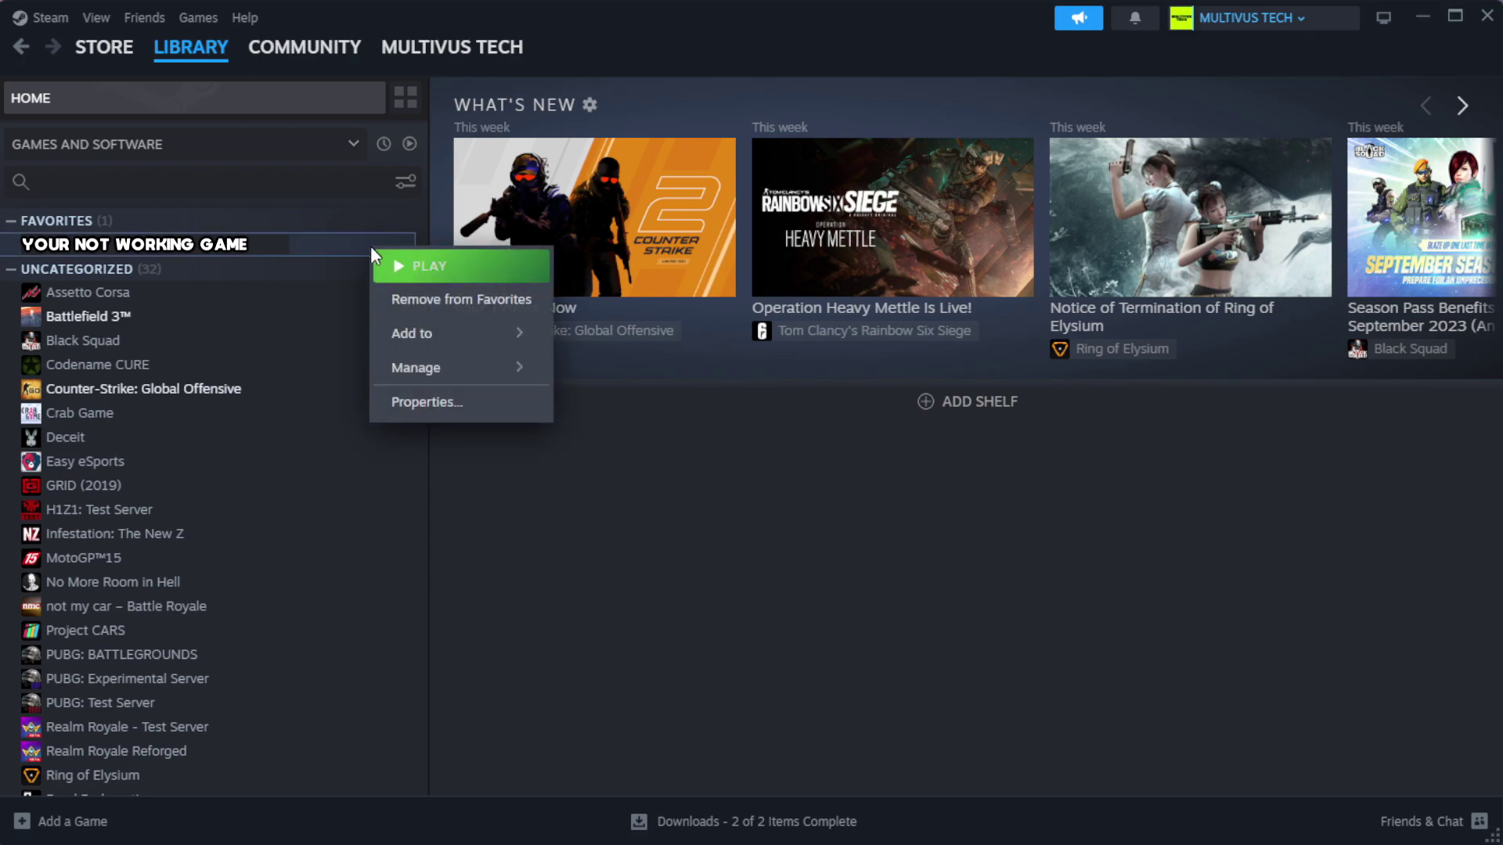
click(475, 411)
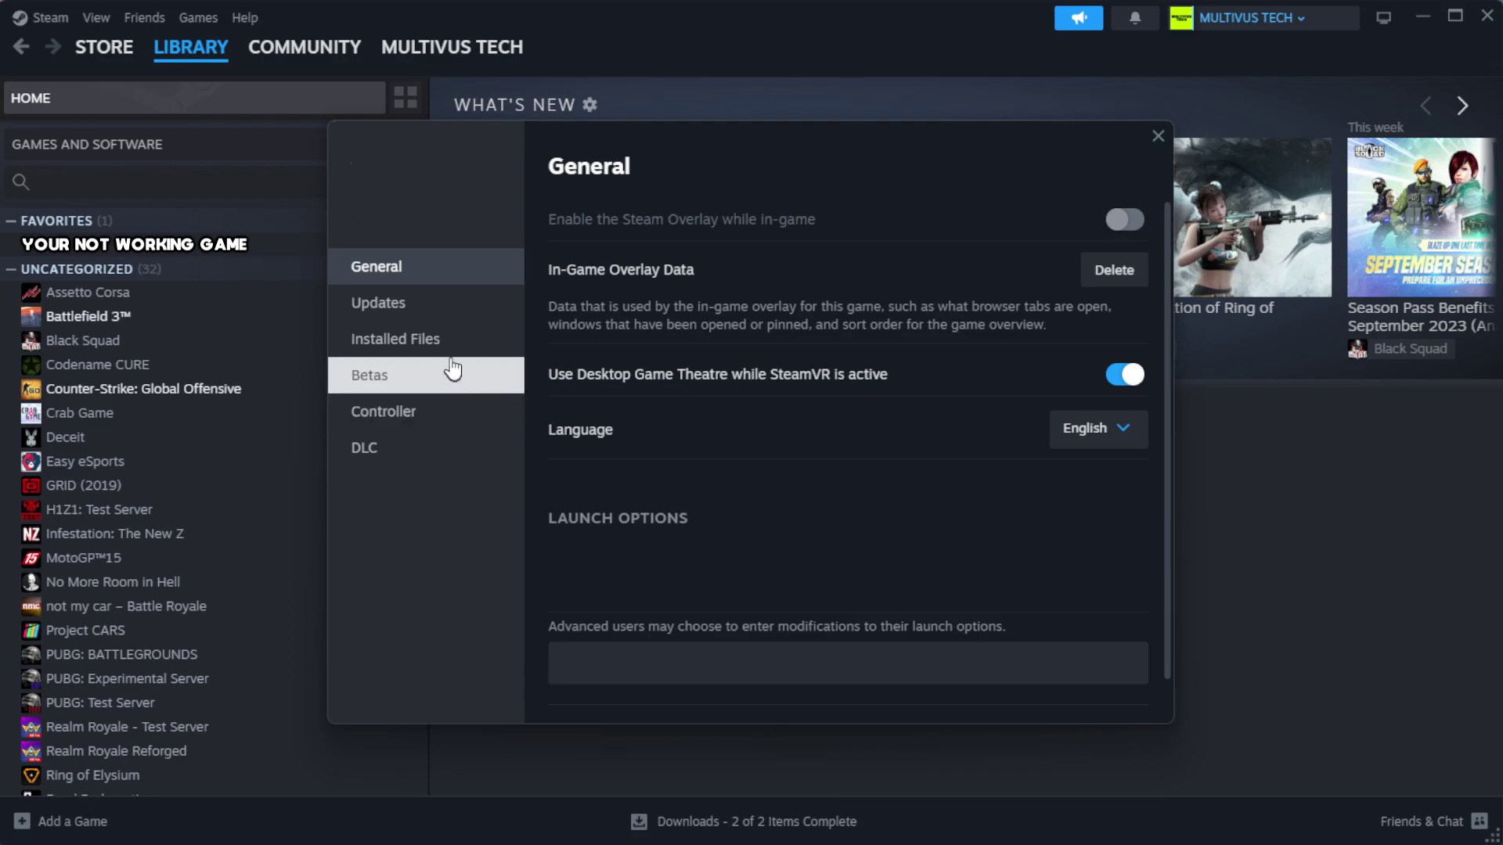
click(494, 356)
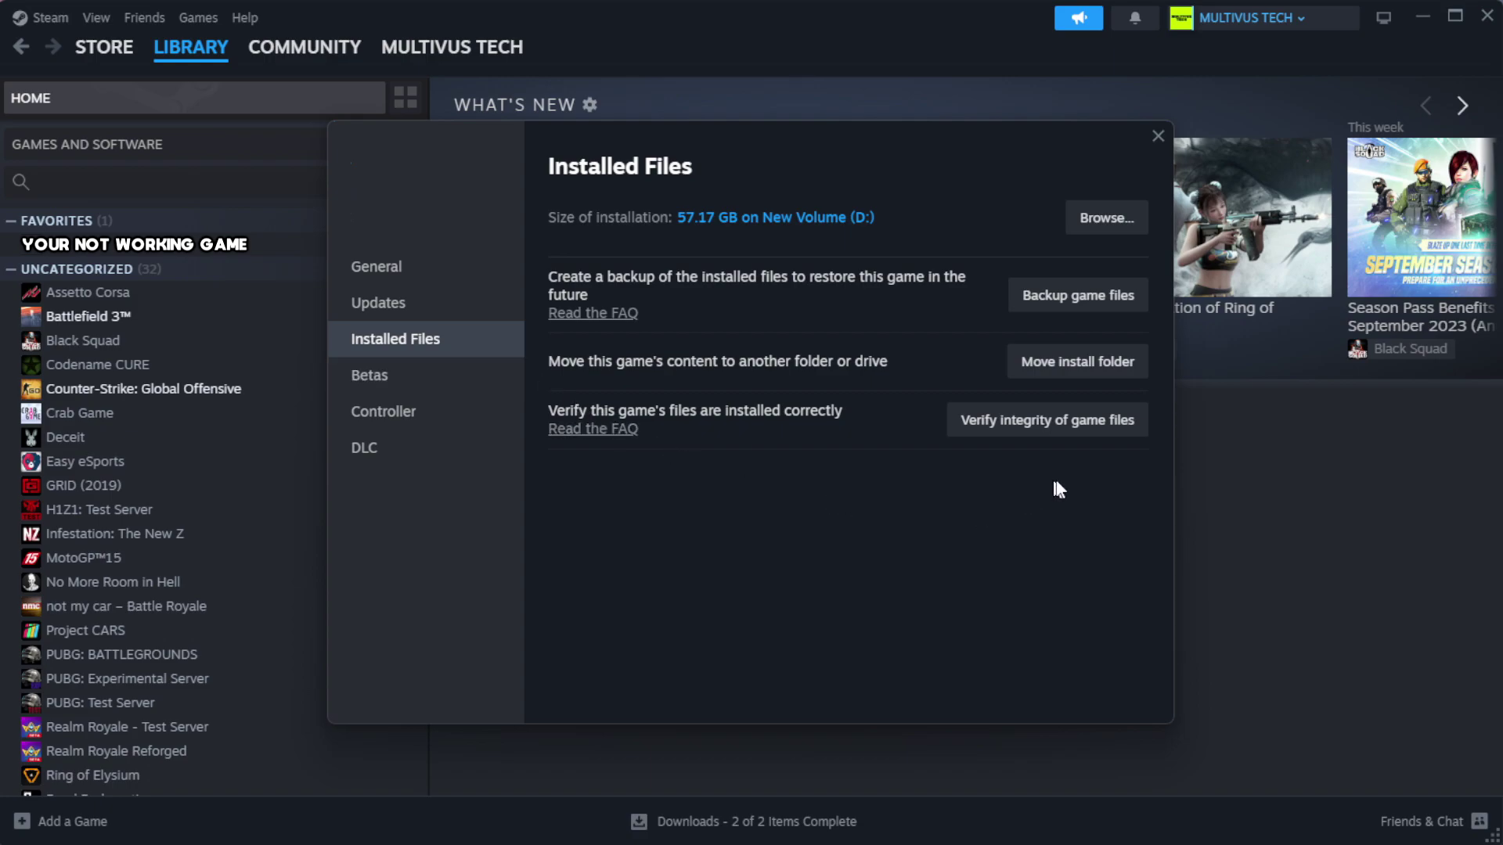
click(1054, 425)
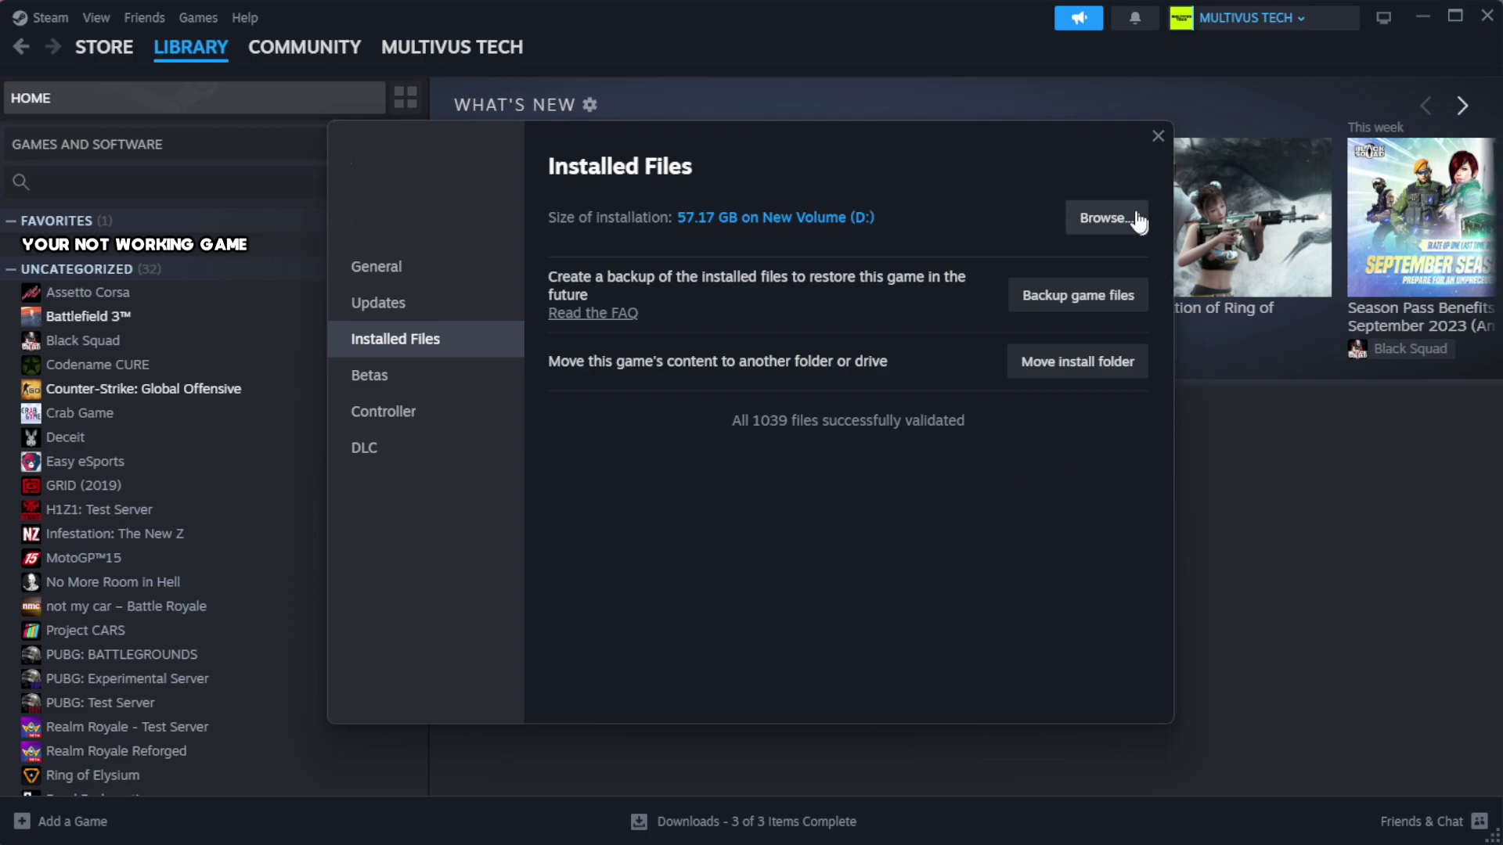
Step: Open the game's install folder and the YOUR NOT WORKING GAME shortcut's Properties dialog
click(1104, 236)
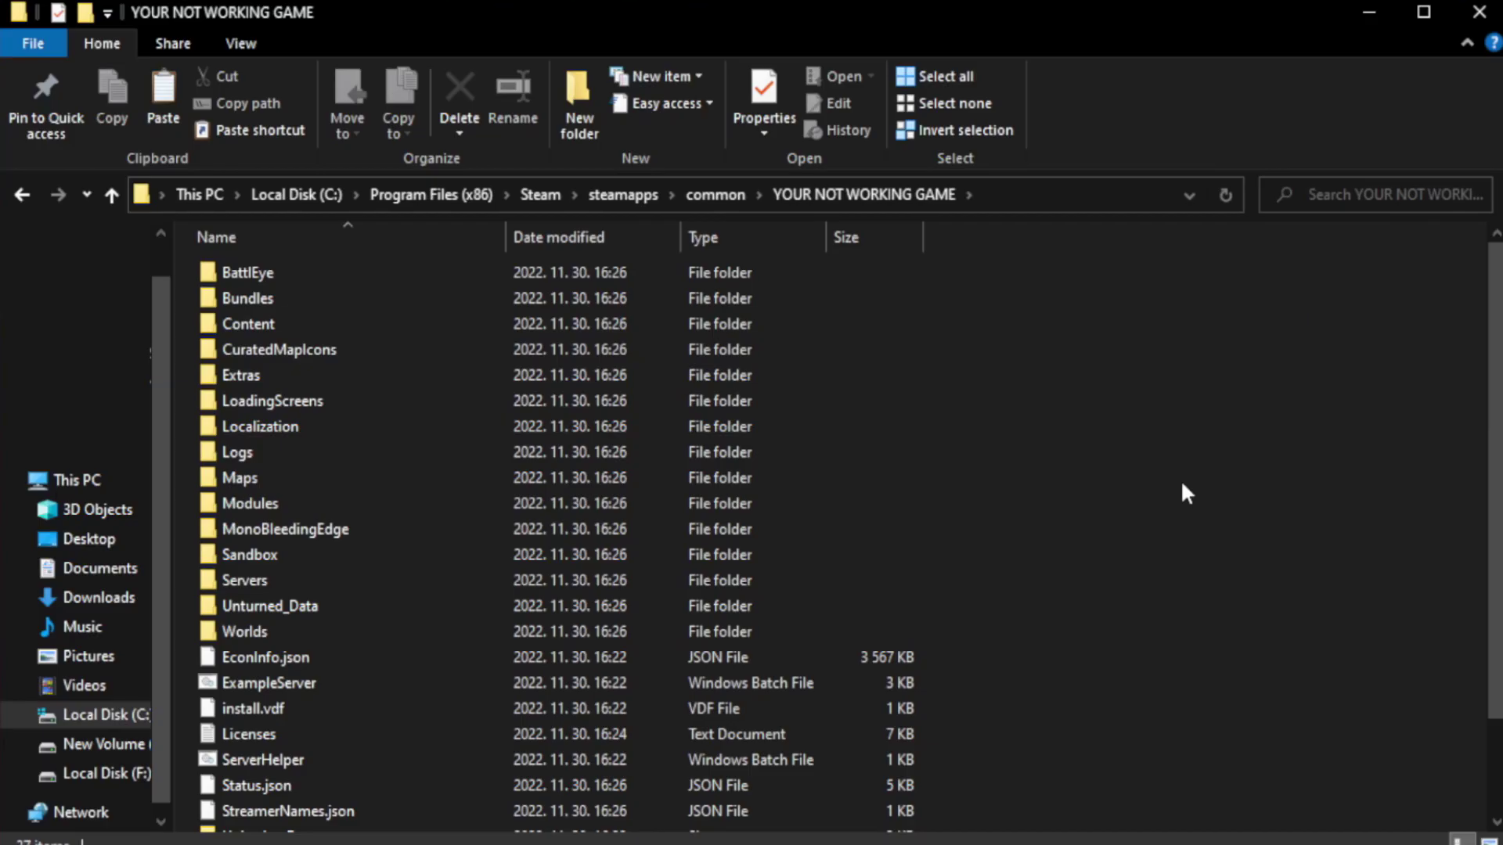
drag(1496, 470, 1497, 562)
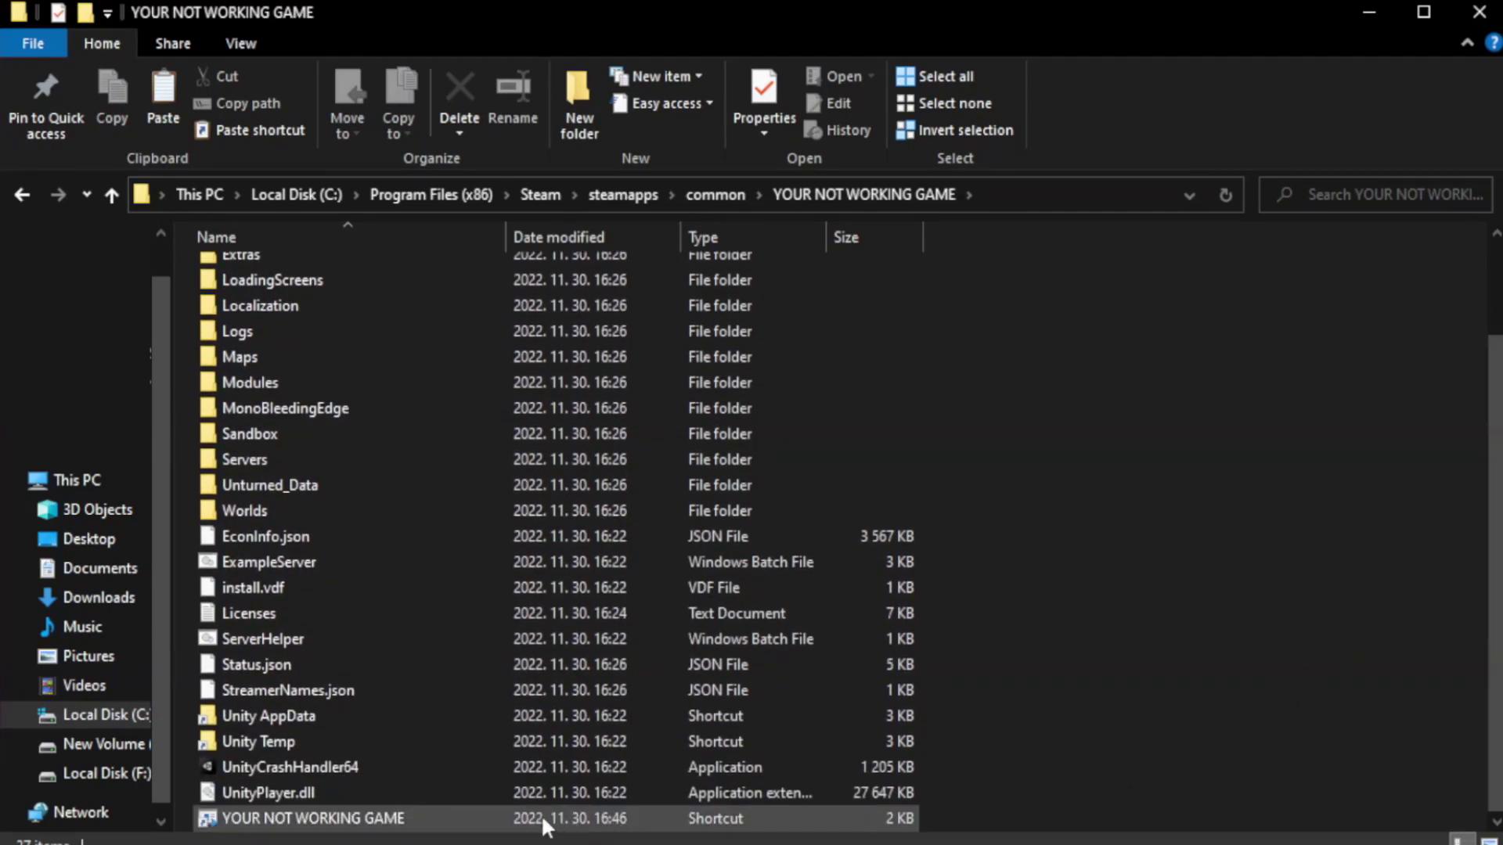
click(548, 821)
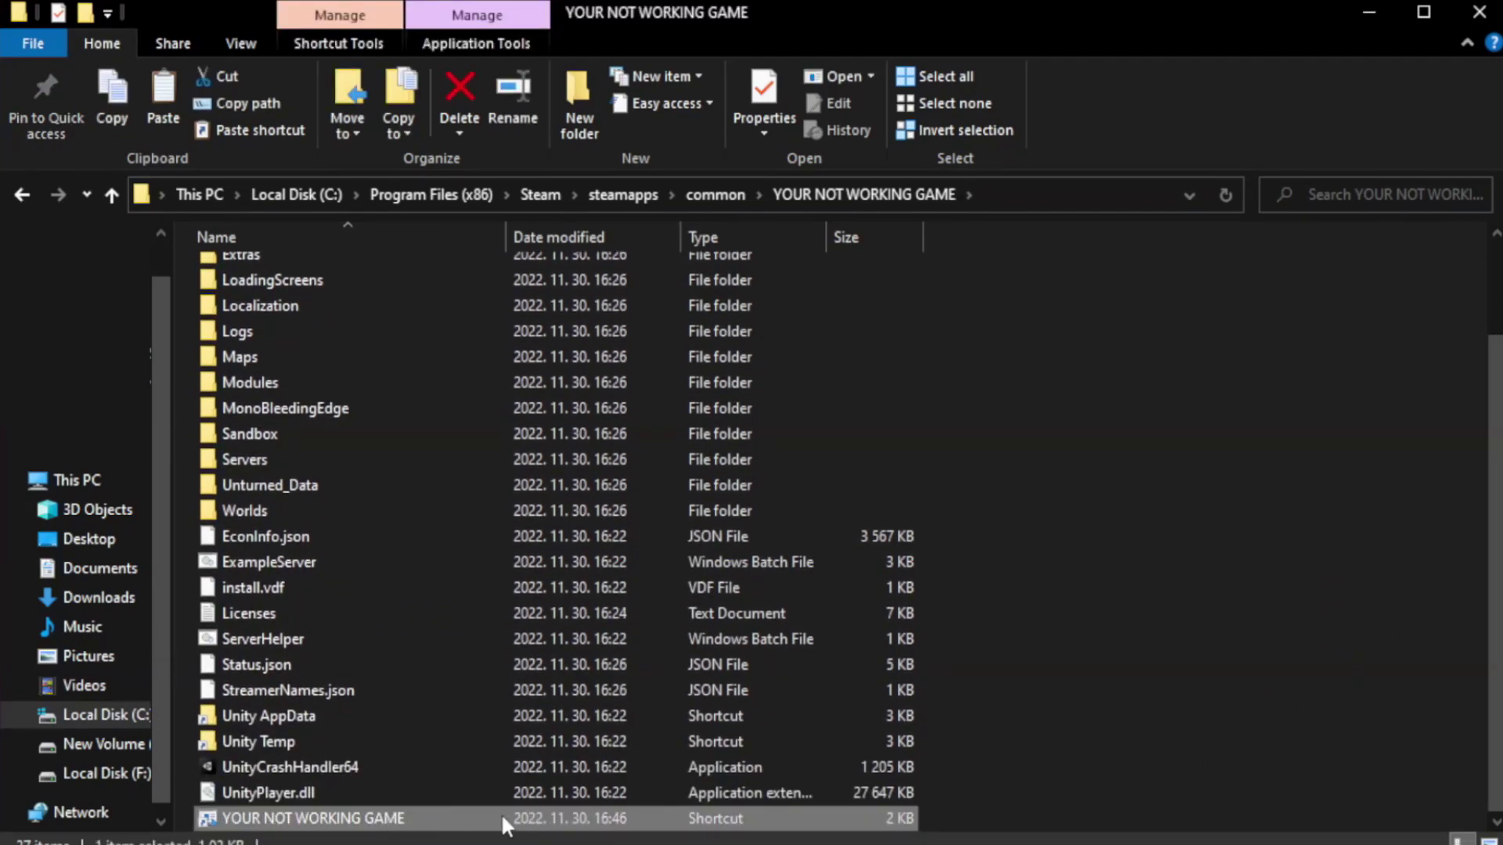
right_click(502, 818)
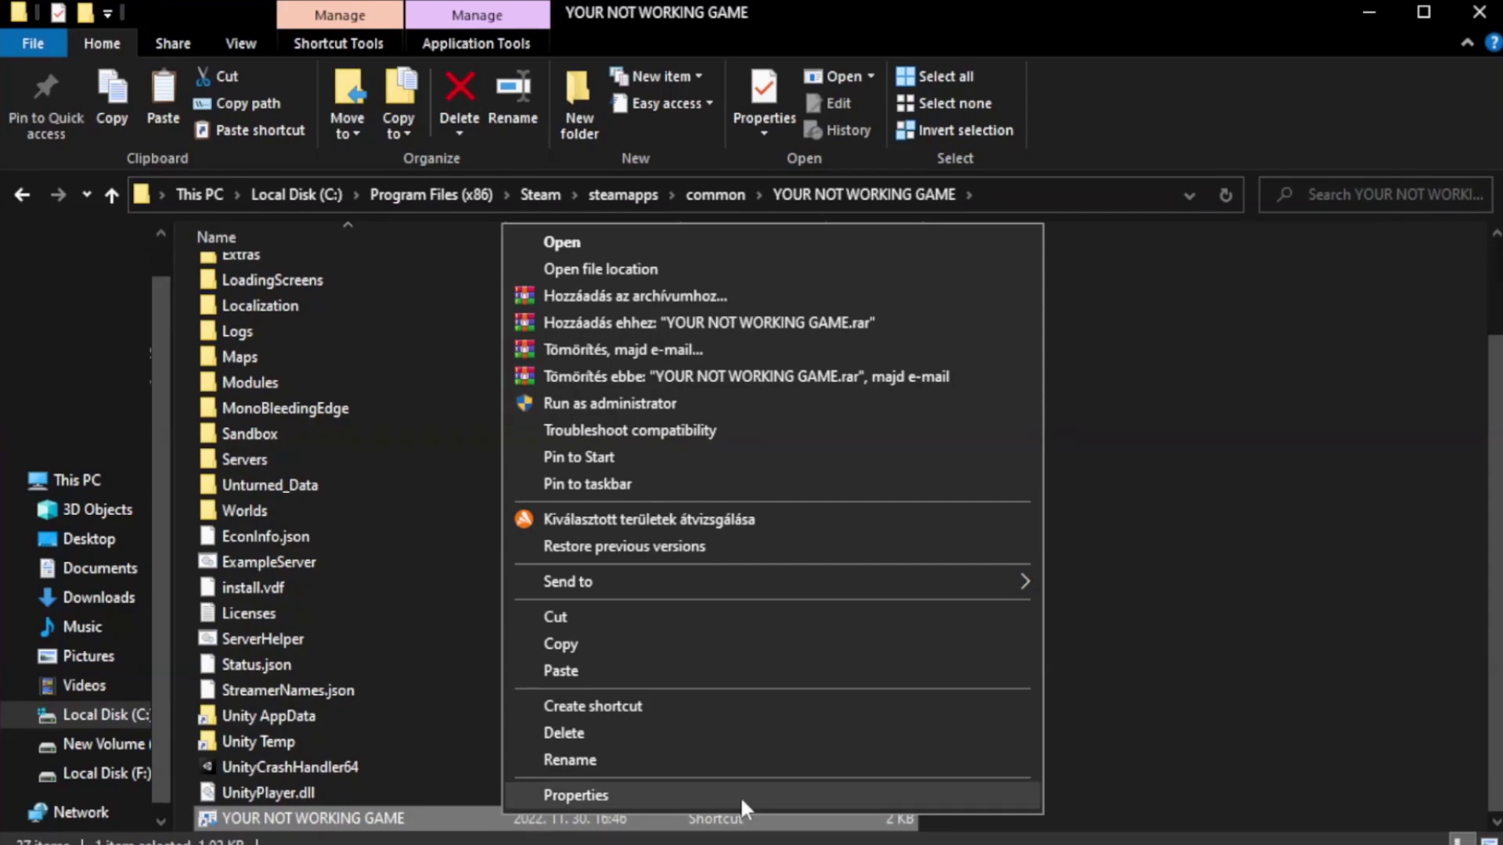
click(766, 790)
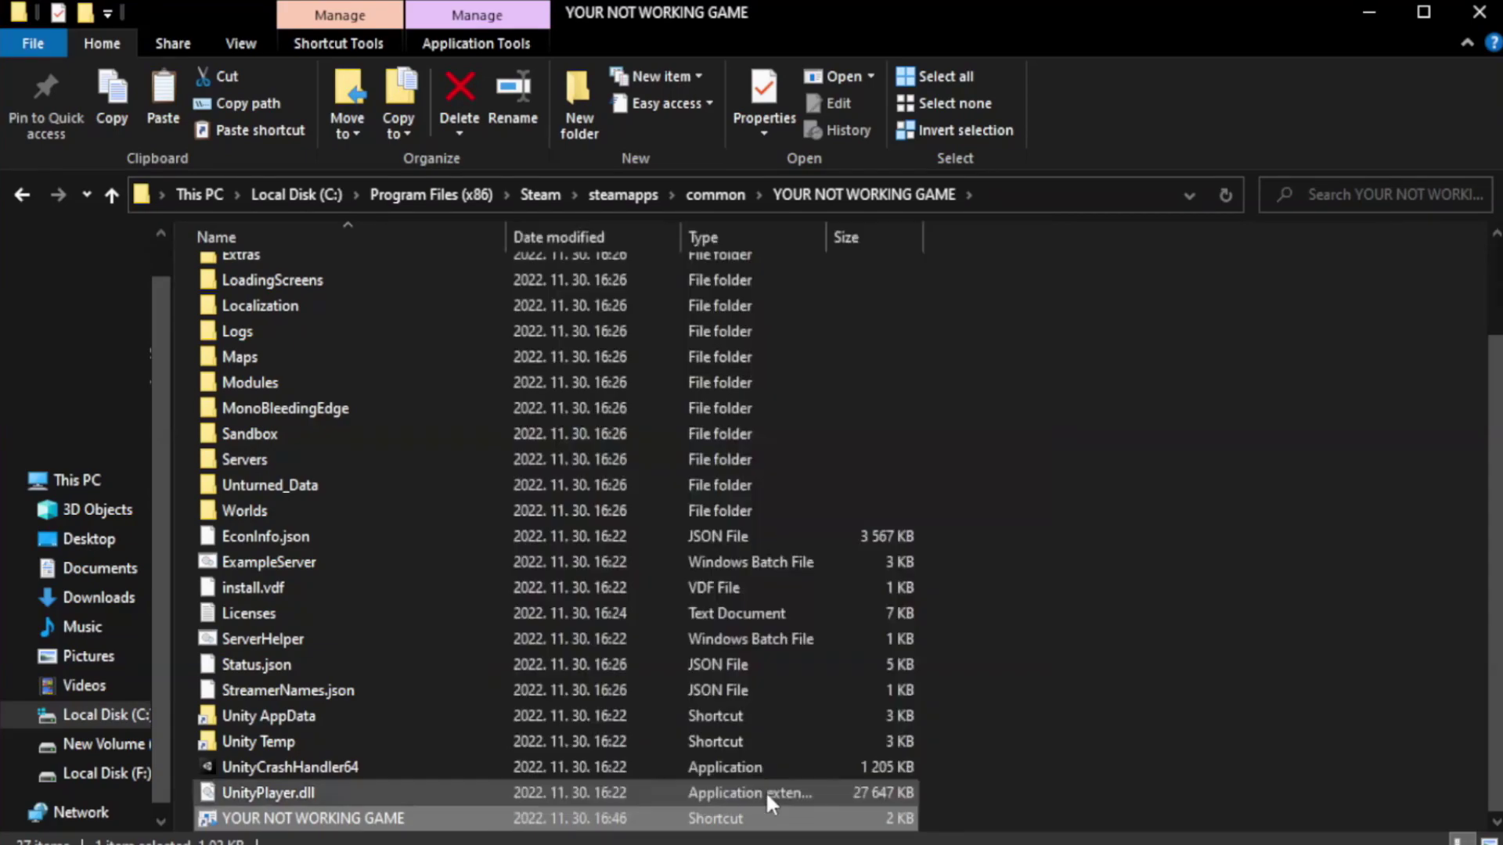
drag(750, 422, 755, 154)
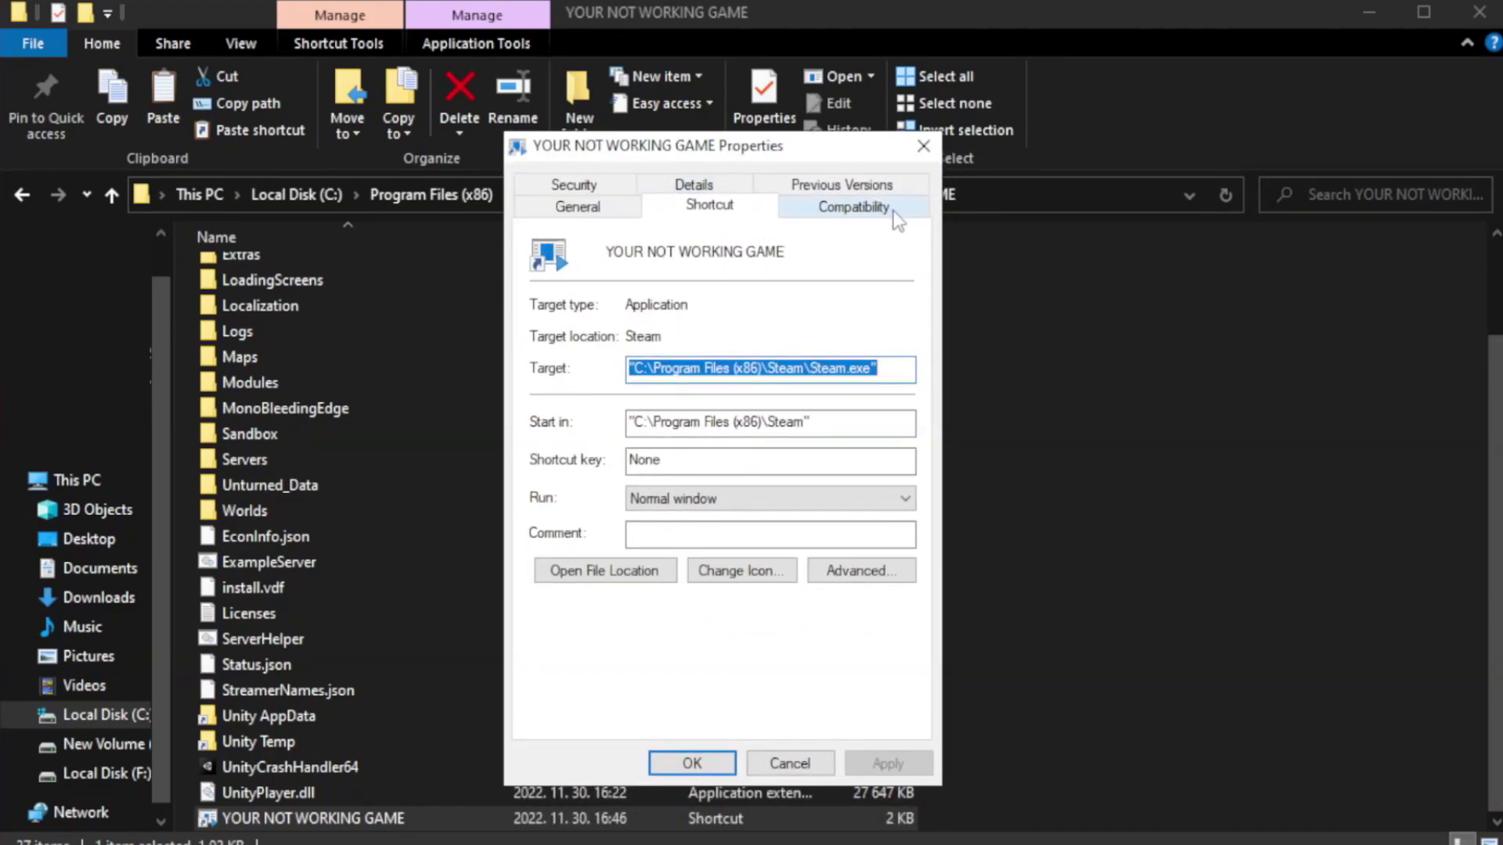
Step: Apply Windows 8 compatibility mode, run-as-administrator and disabled fullscreen optimizations to the game shortcut
click(846, 212)
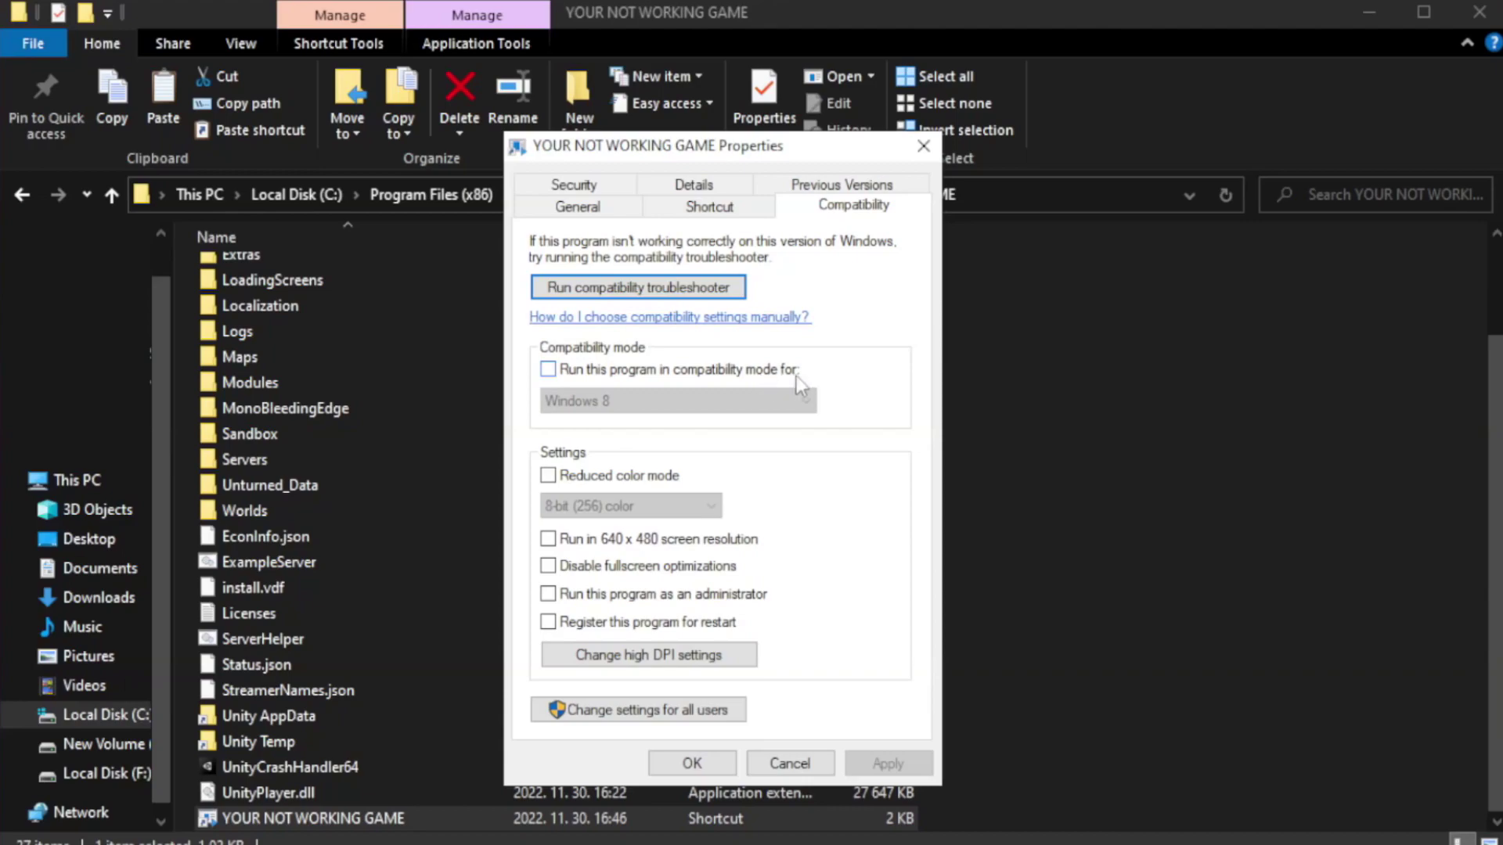
click(594, 368)
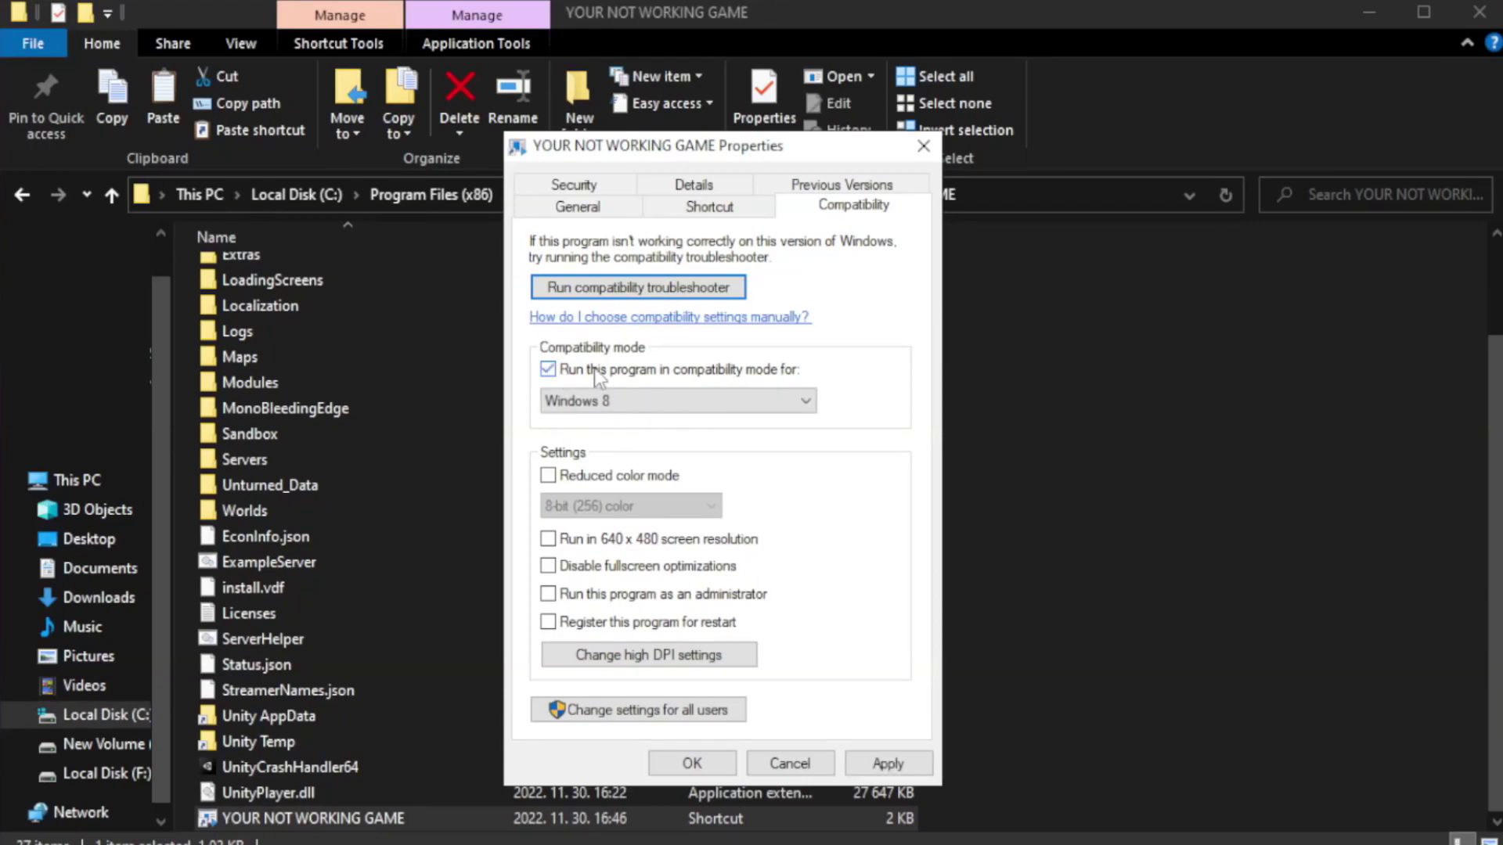
click(674, 402)
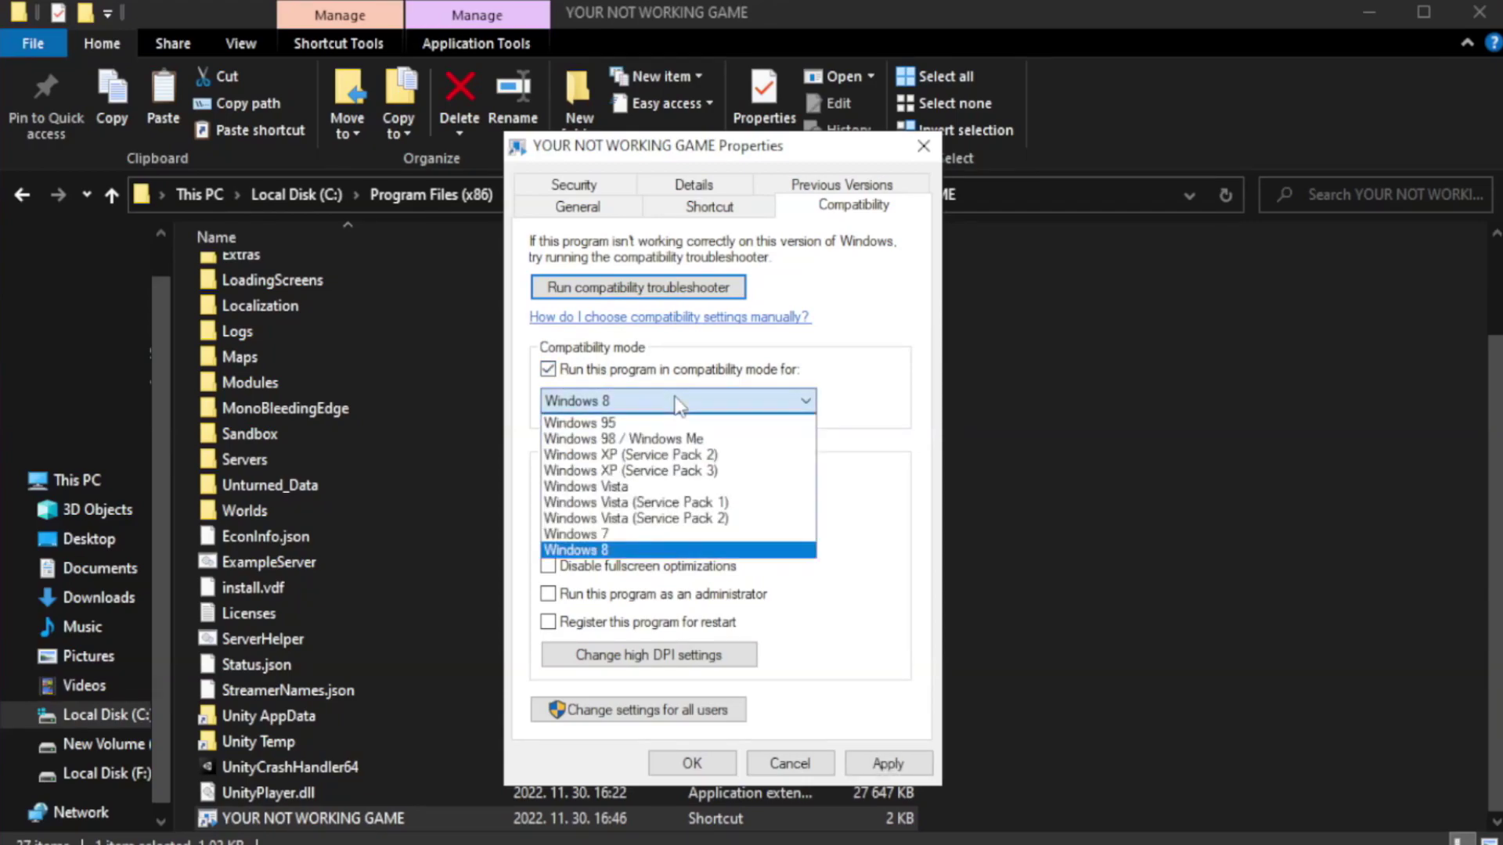
click(634, 550)
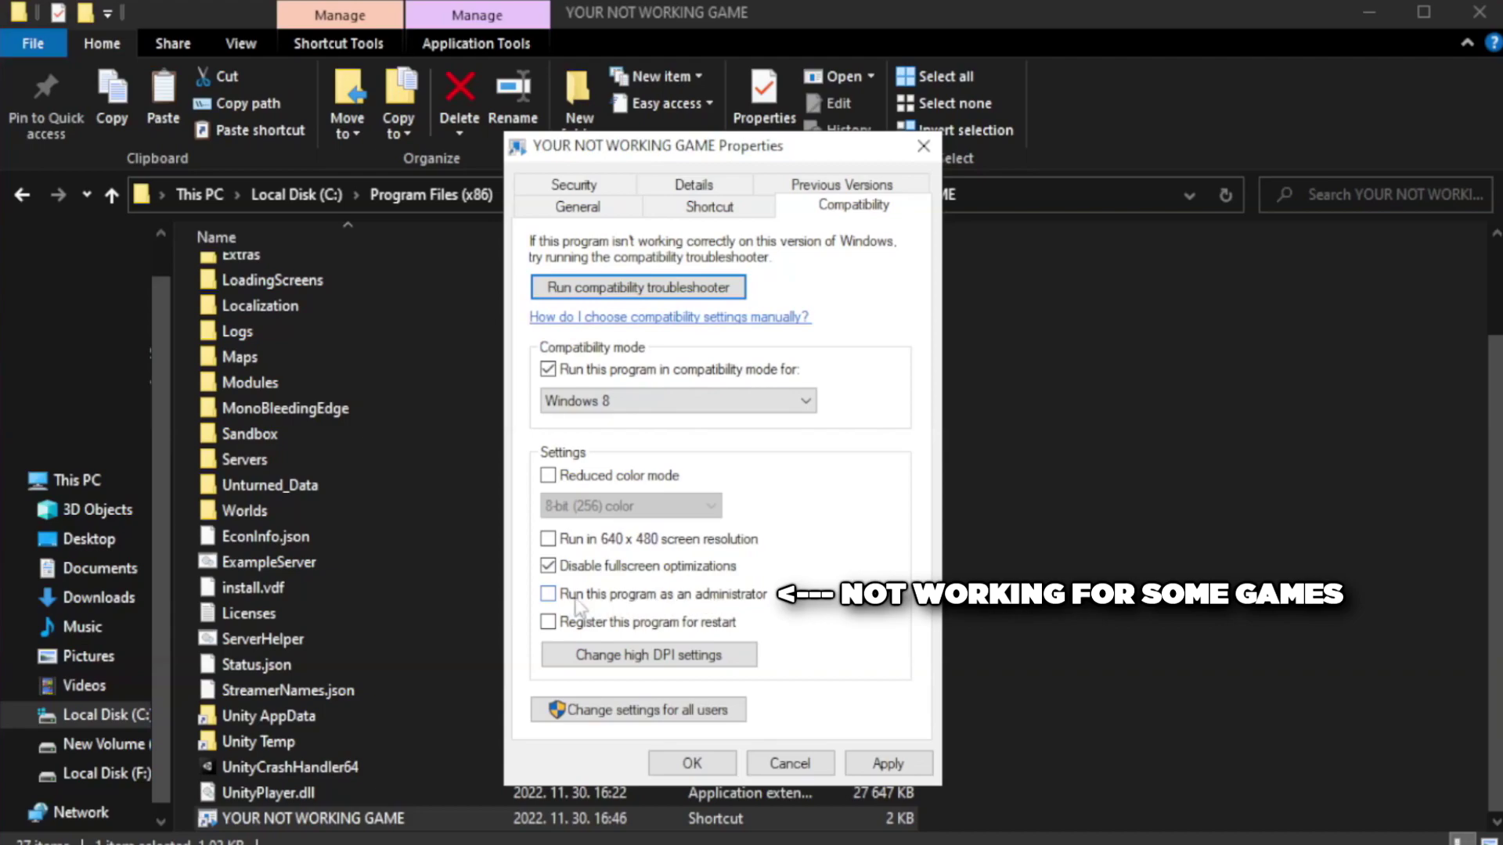
click(591, 604)
click(886, 764)
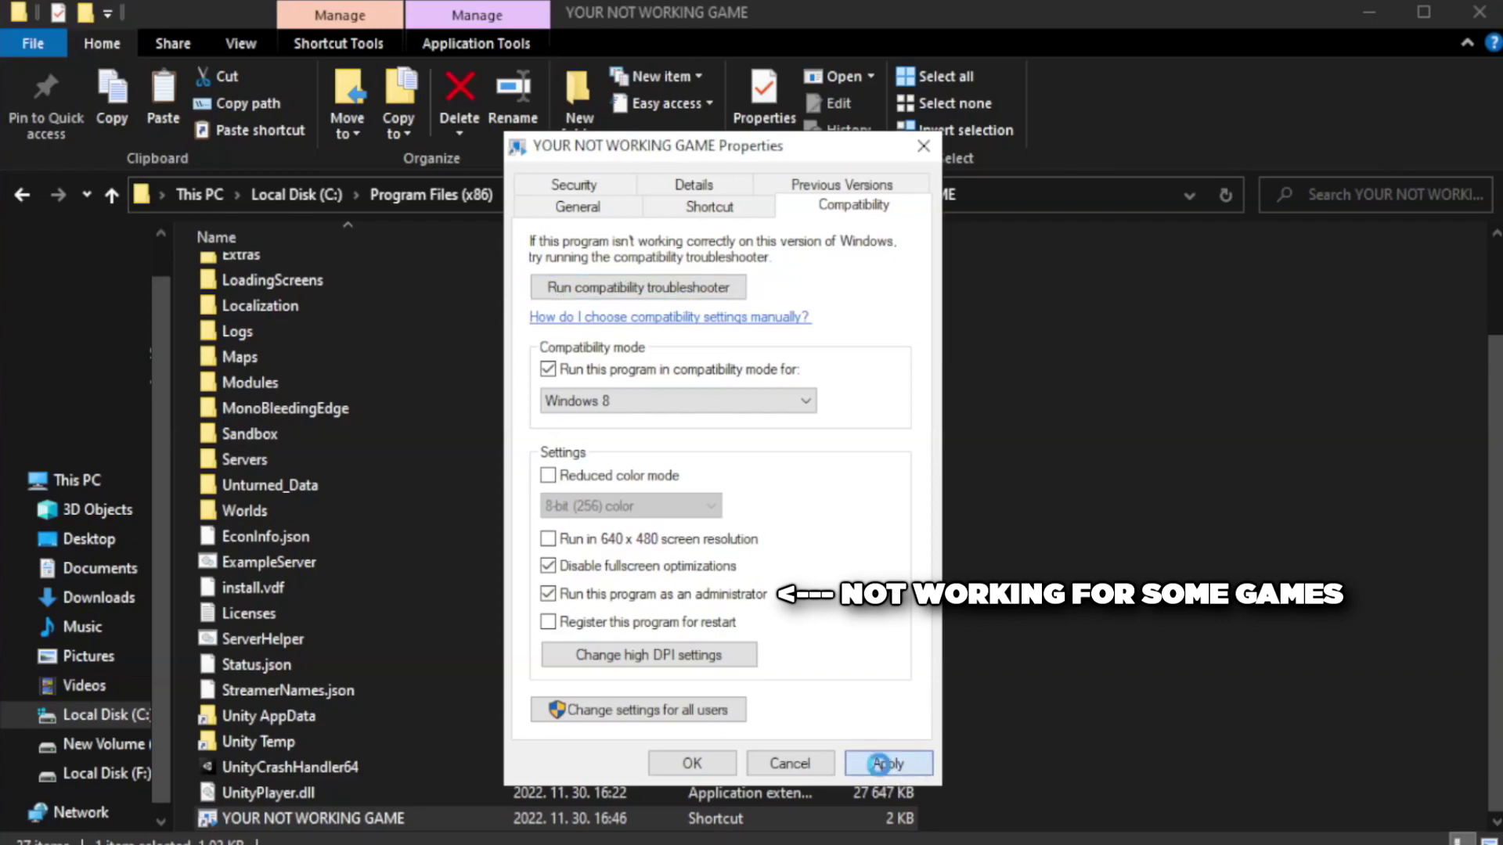
click(692, 764)
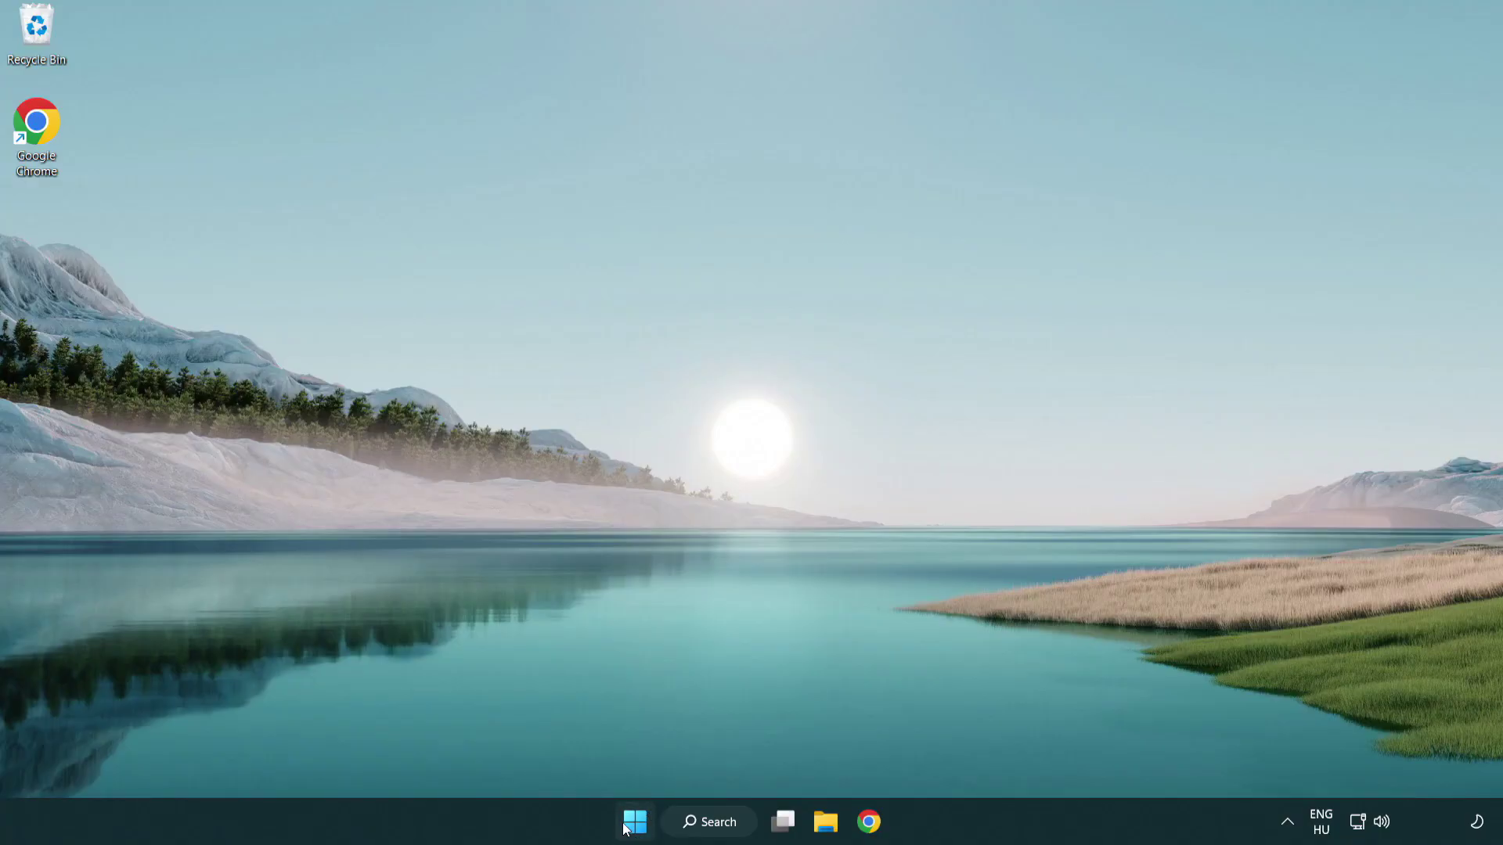
Step: Launch Task Manager from the Start button's Win+X menu
right_click(636, 826)
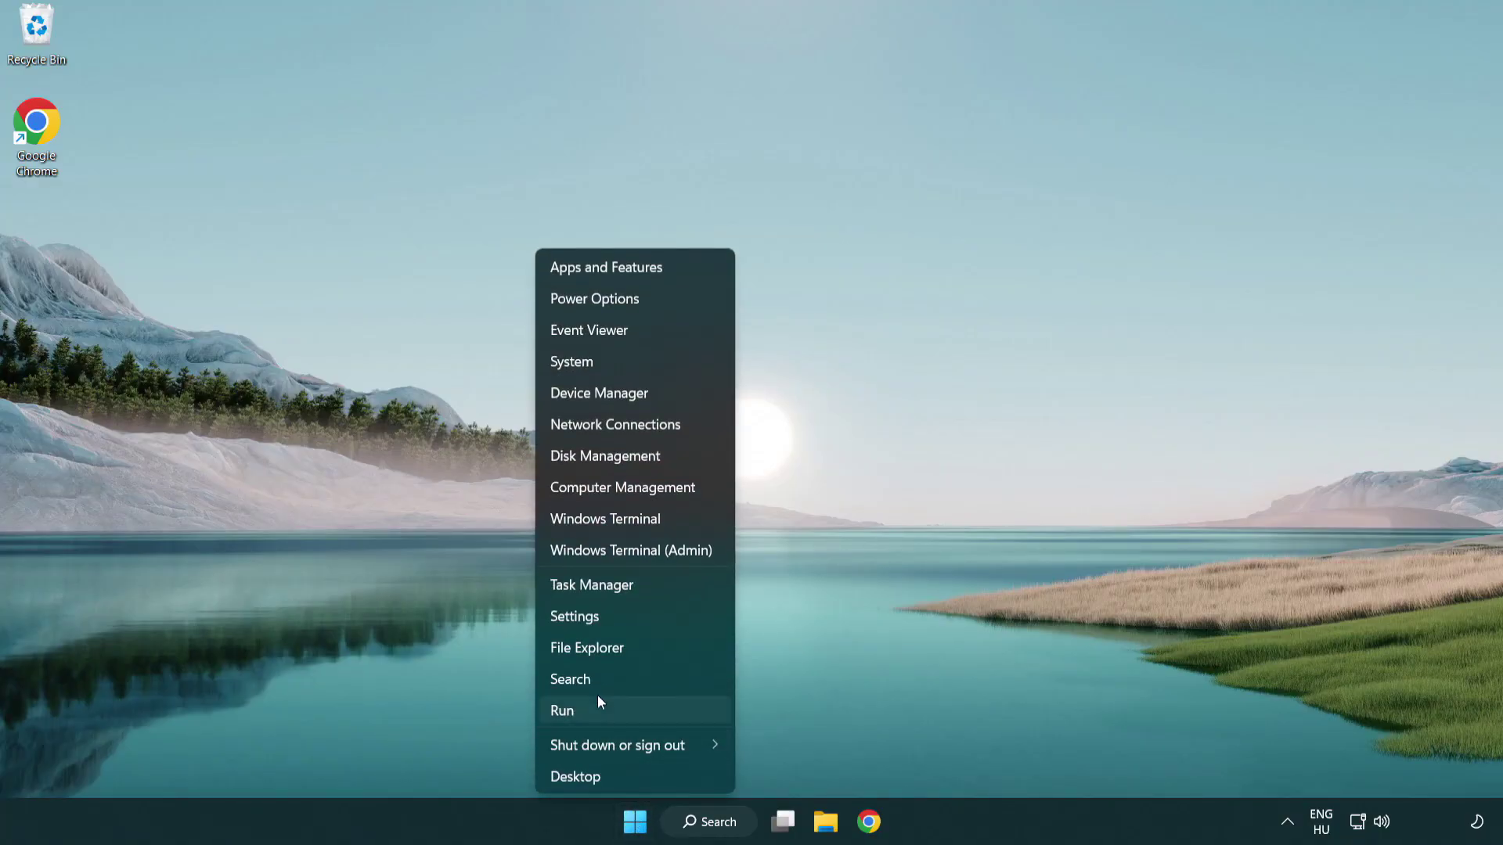
click(662, 593)
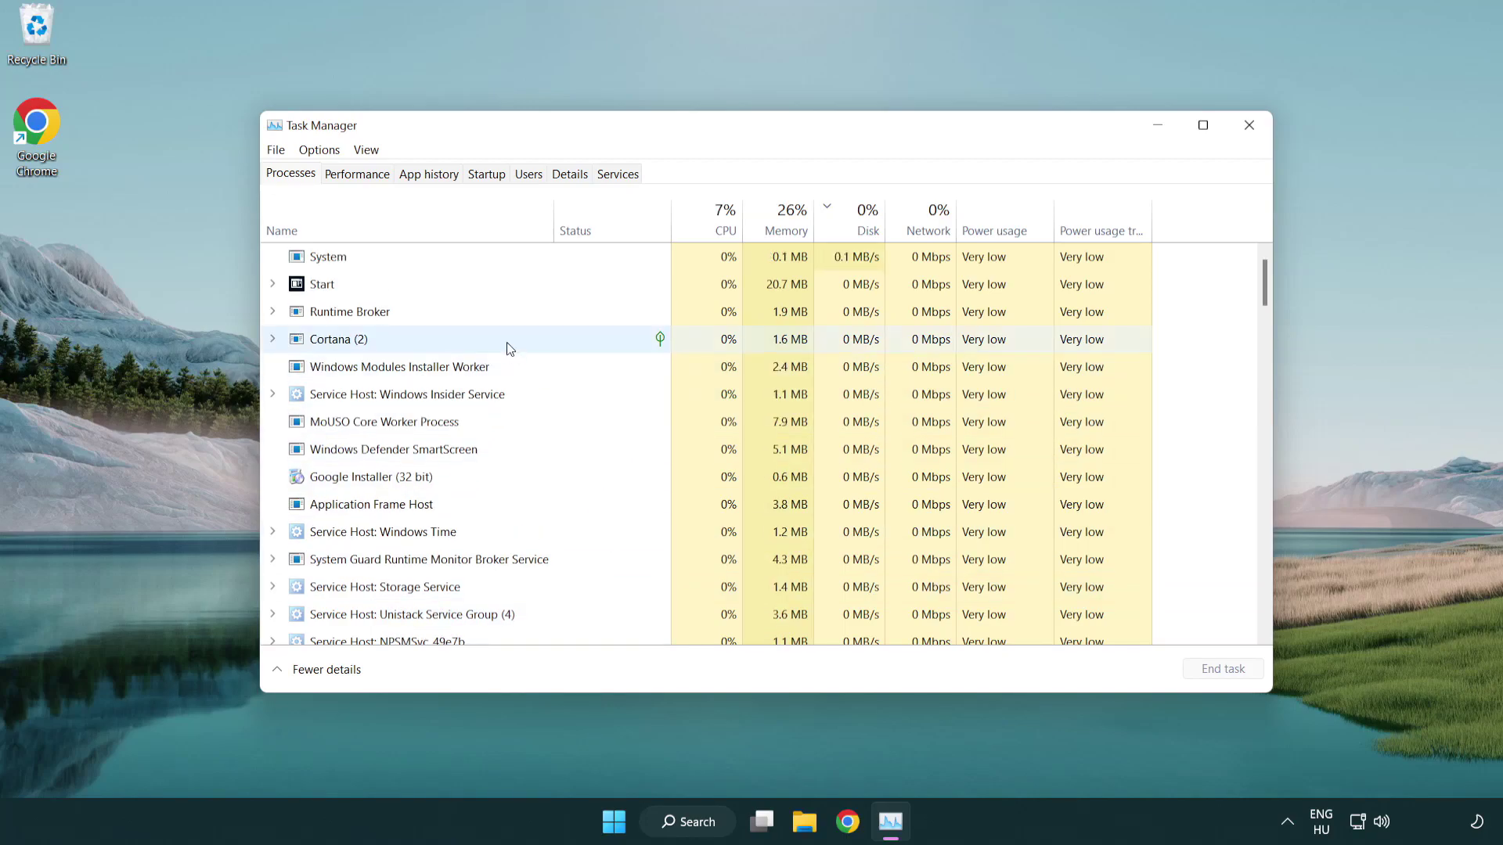
Step: Disable Terminal, Phone Link, Cortana and Windows Security notifications at startup, then close Task Manager
click(490, 176)
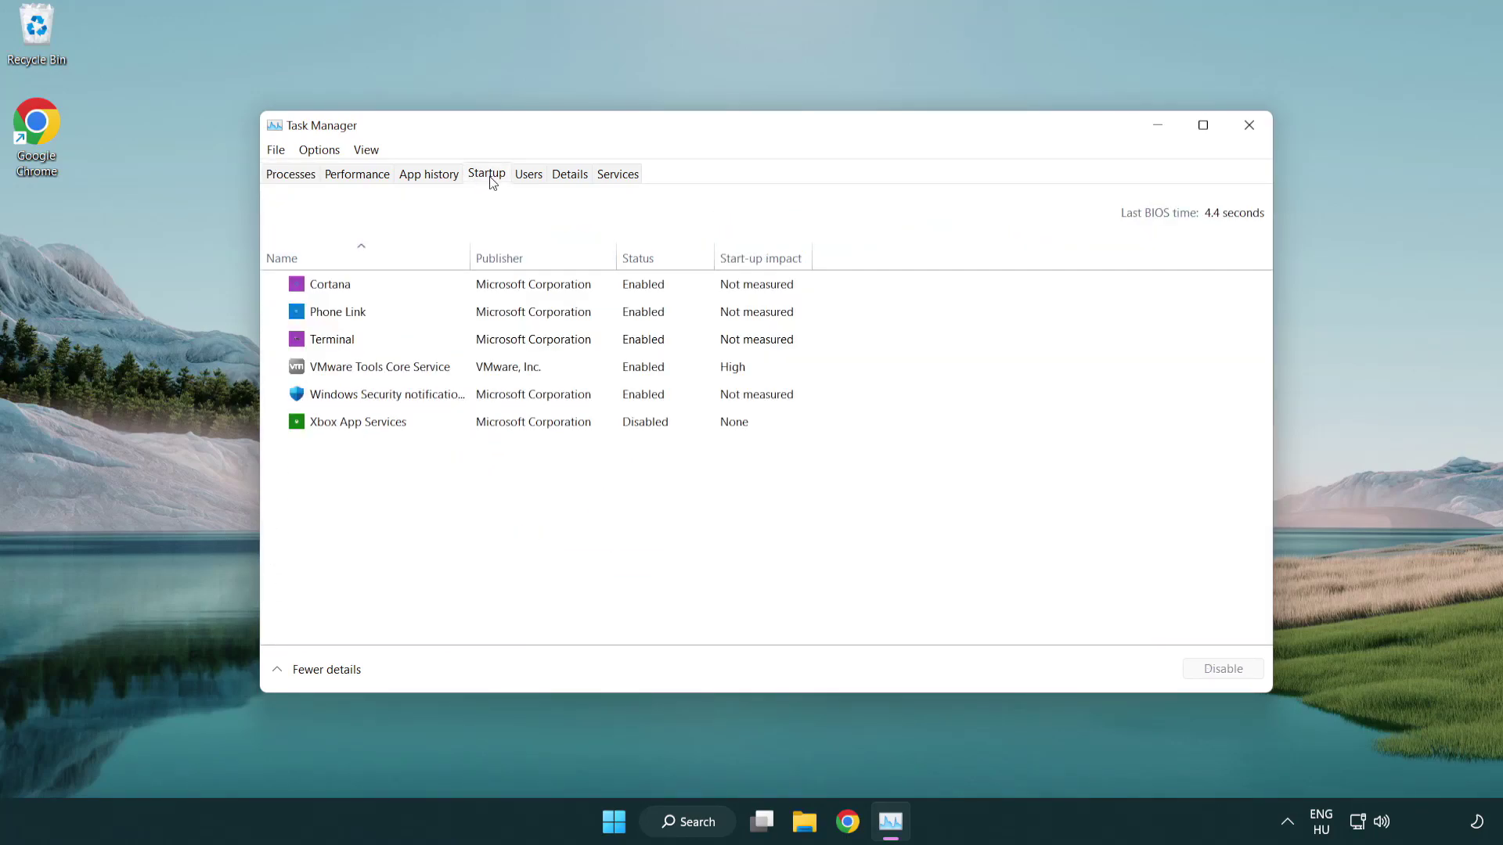
click(491, 342)
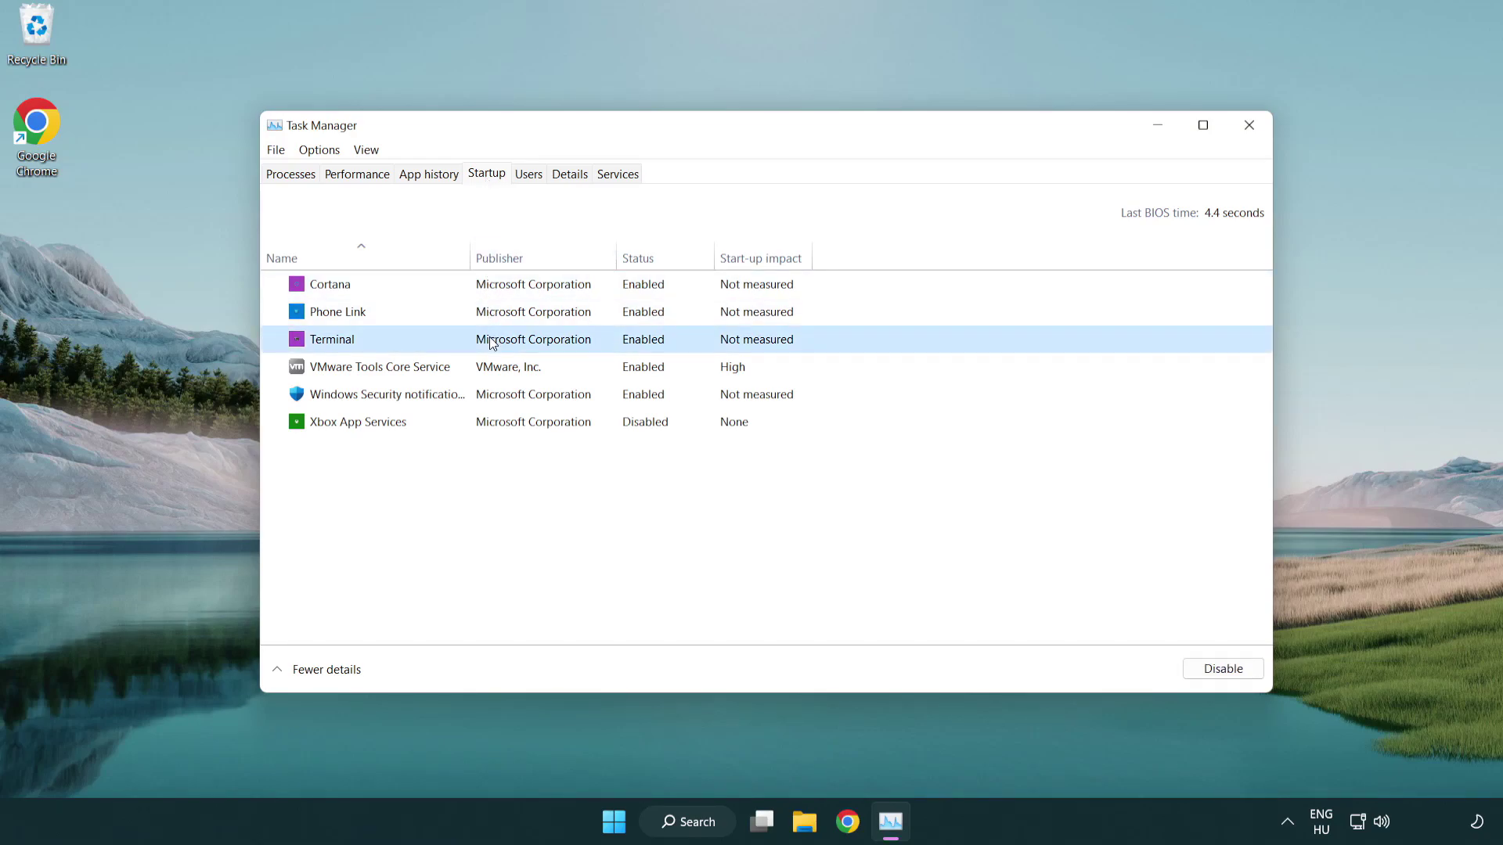
click(1189, 668)
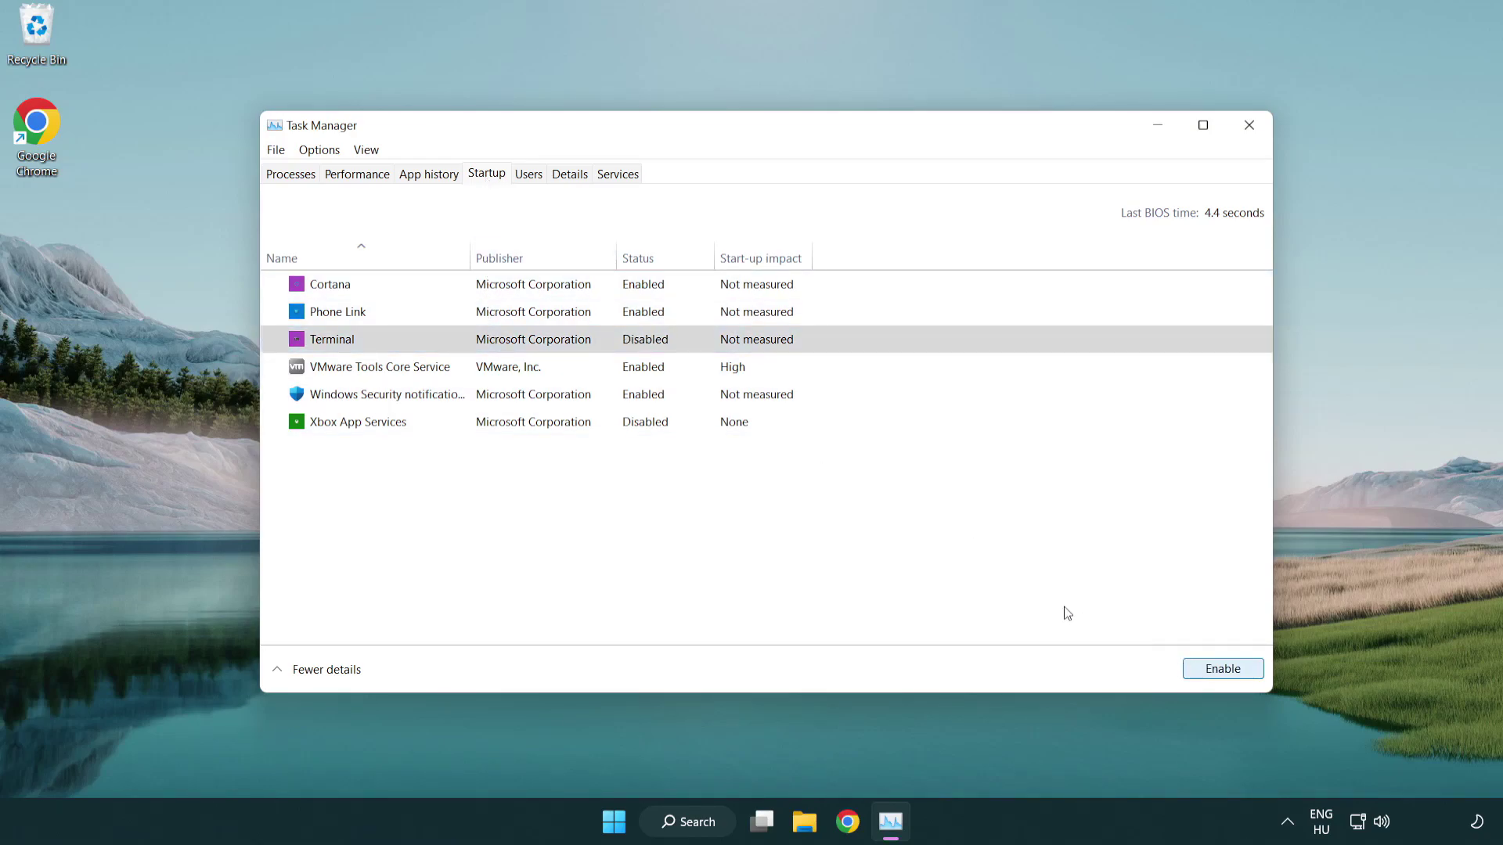
click(628, 317)
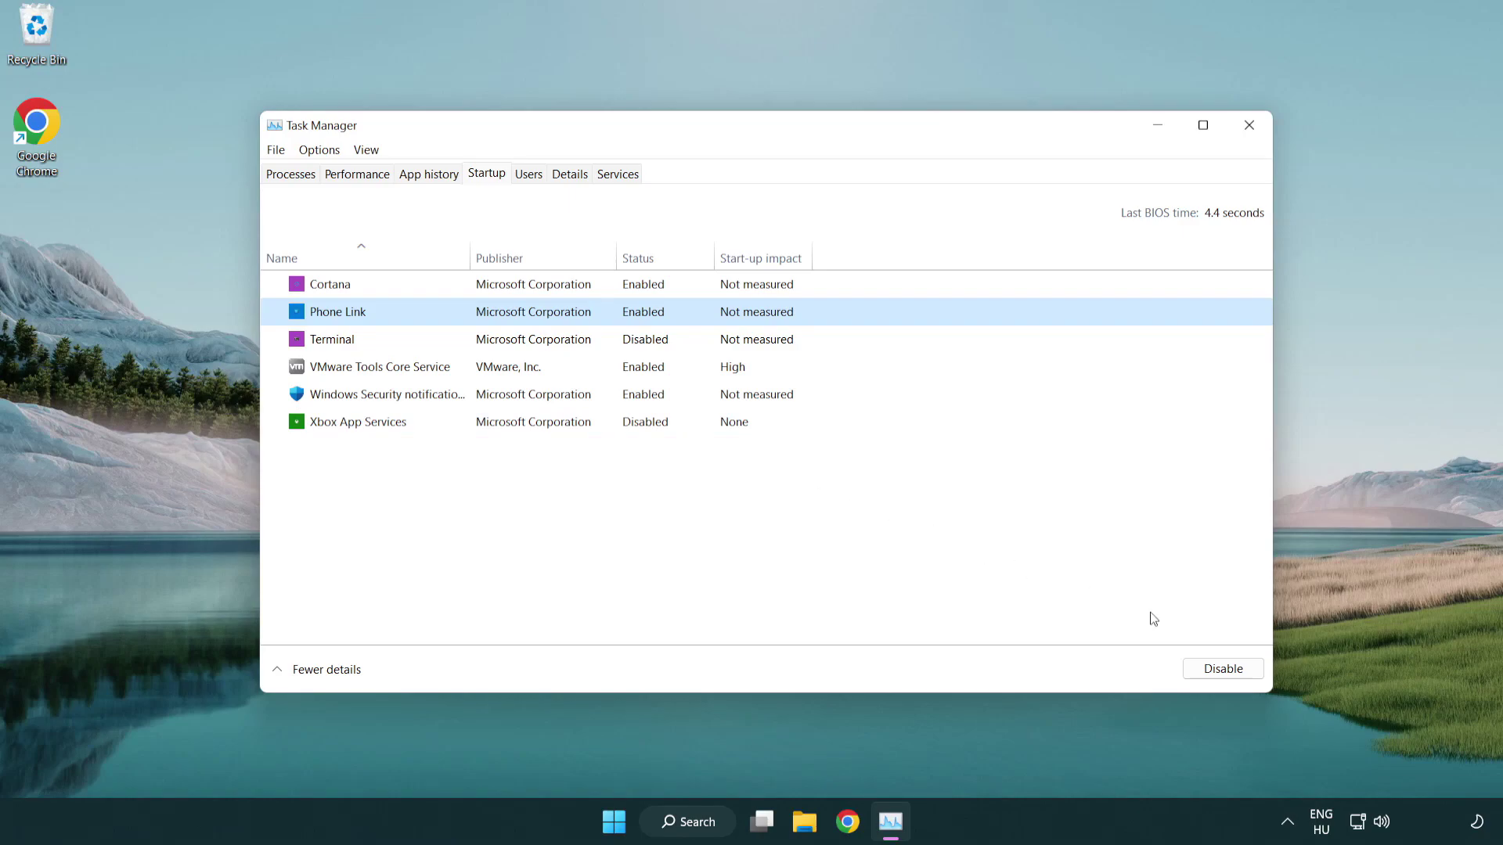
click(1222, 671)
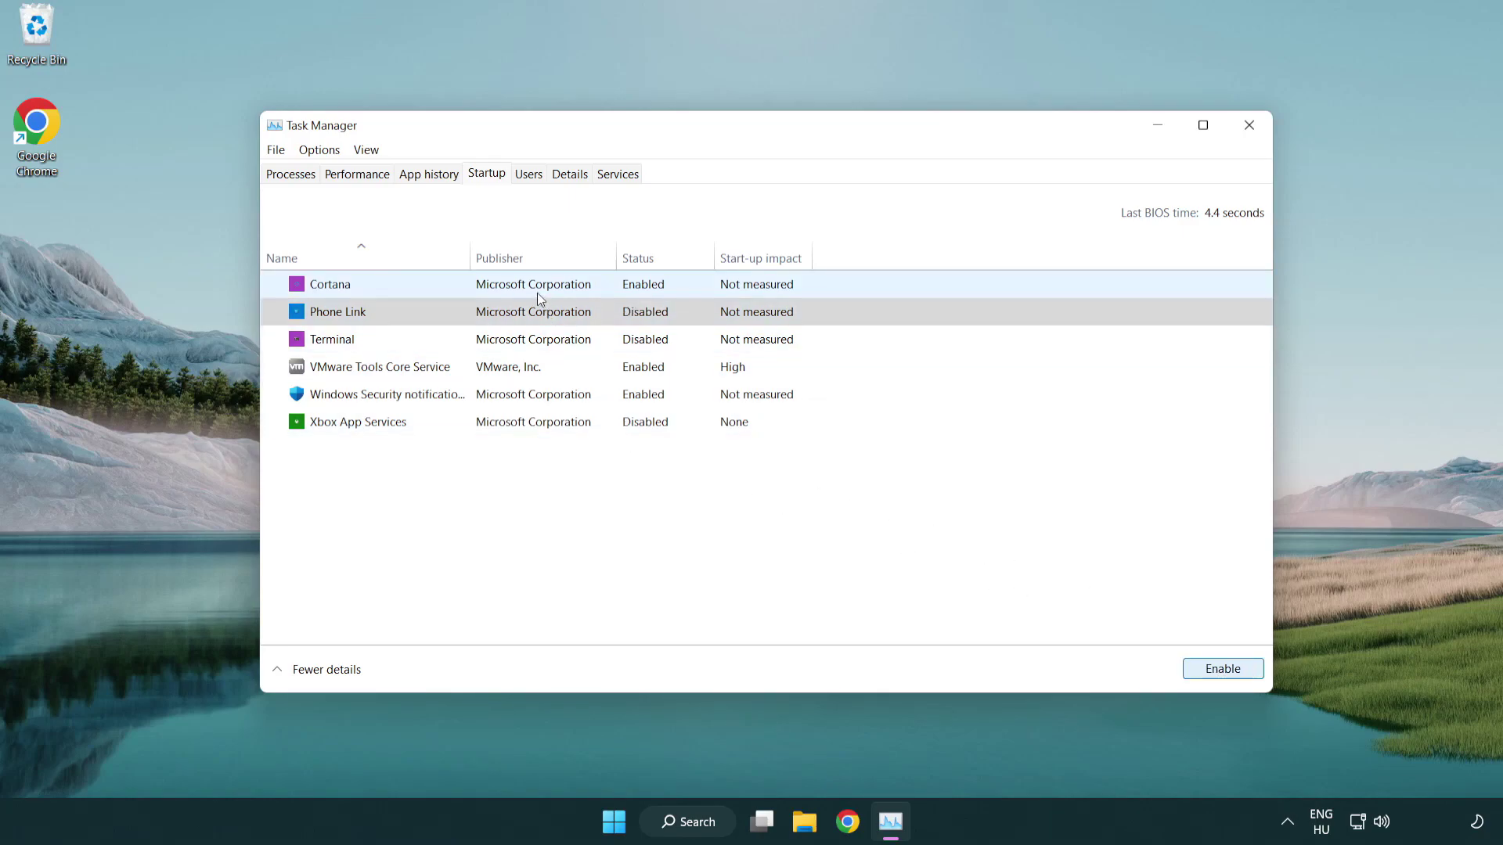
click(536, 292)
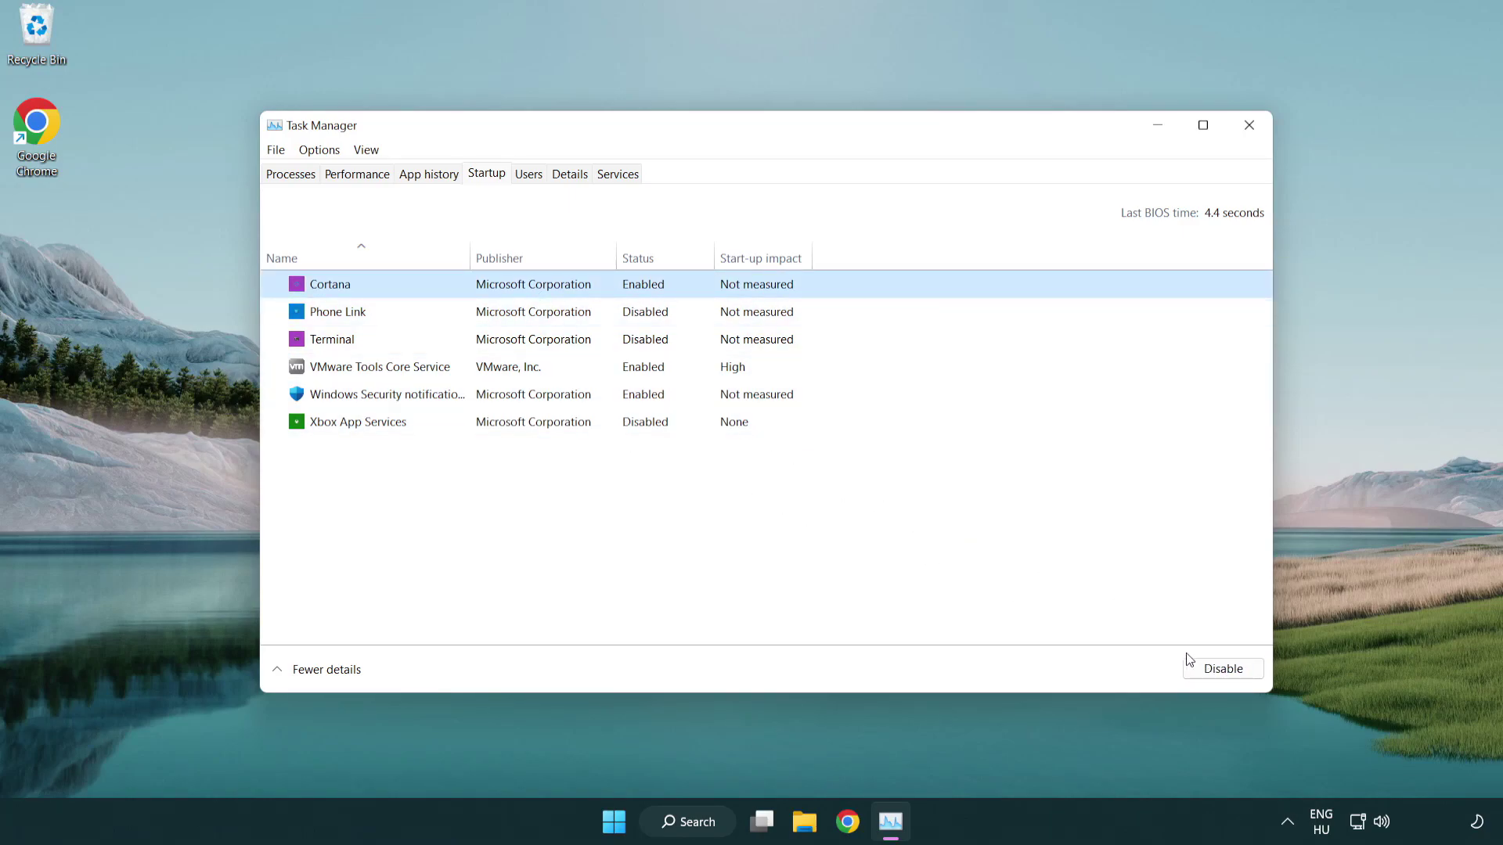
click(1218, 667)
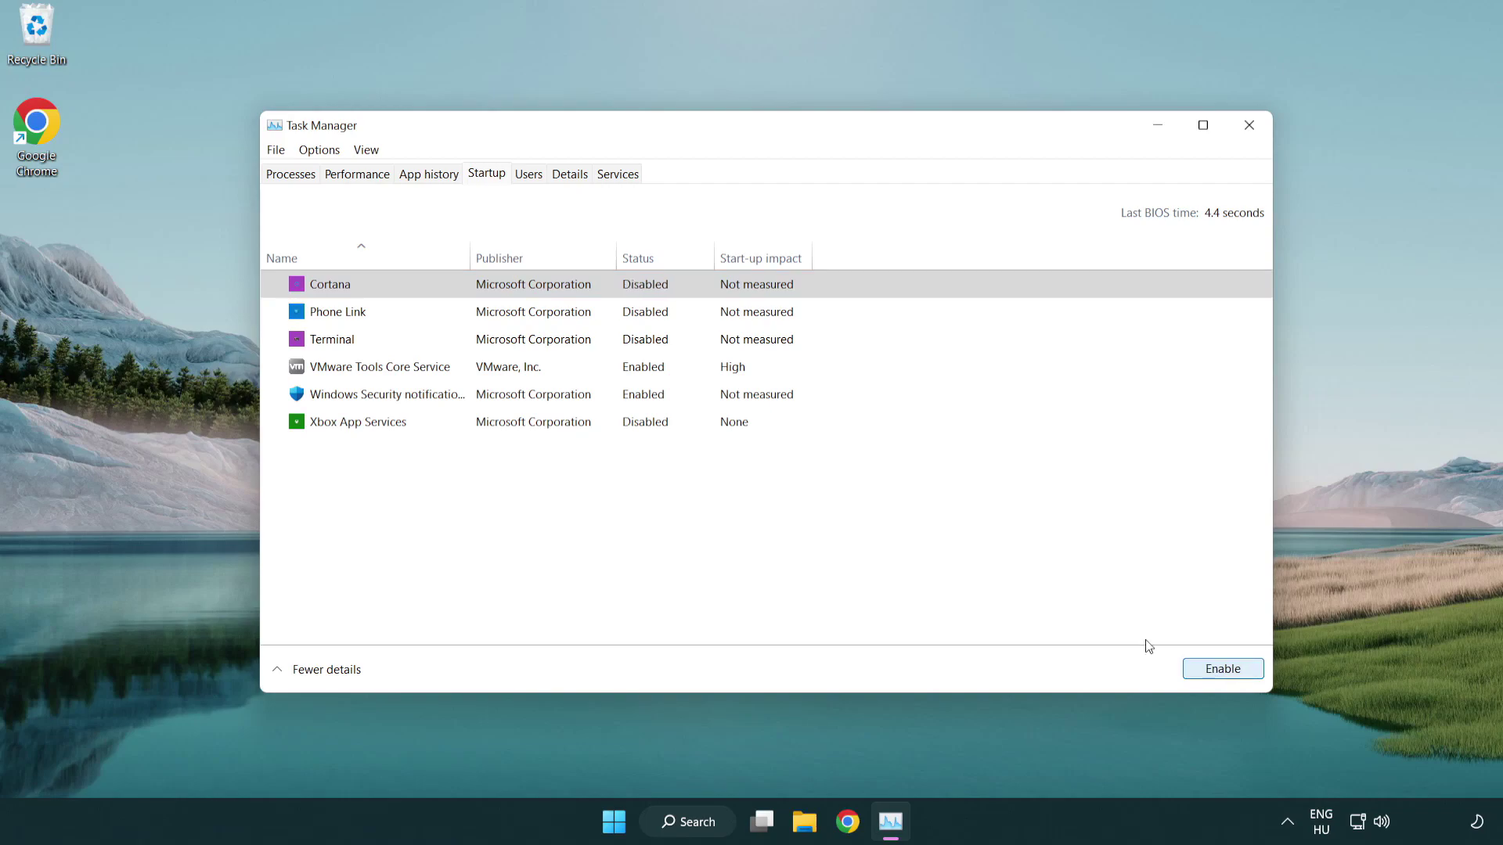
click(713, 405)
click(1186, 665)
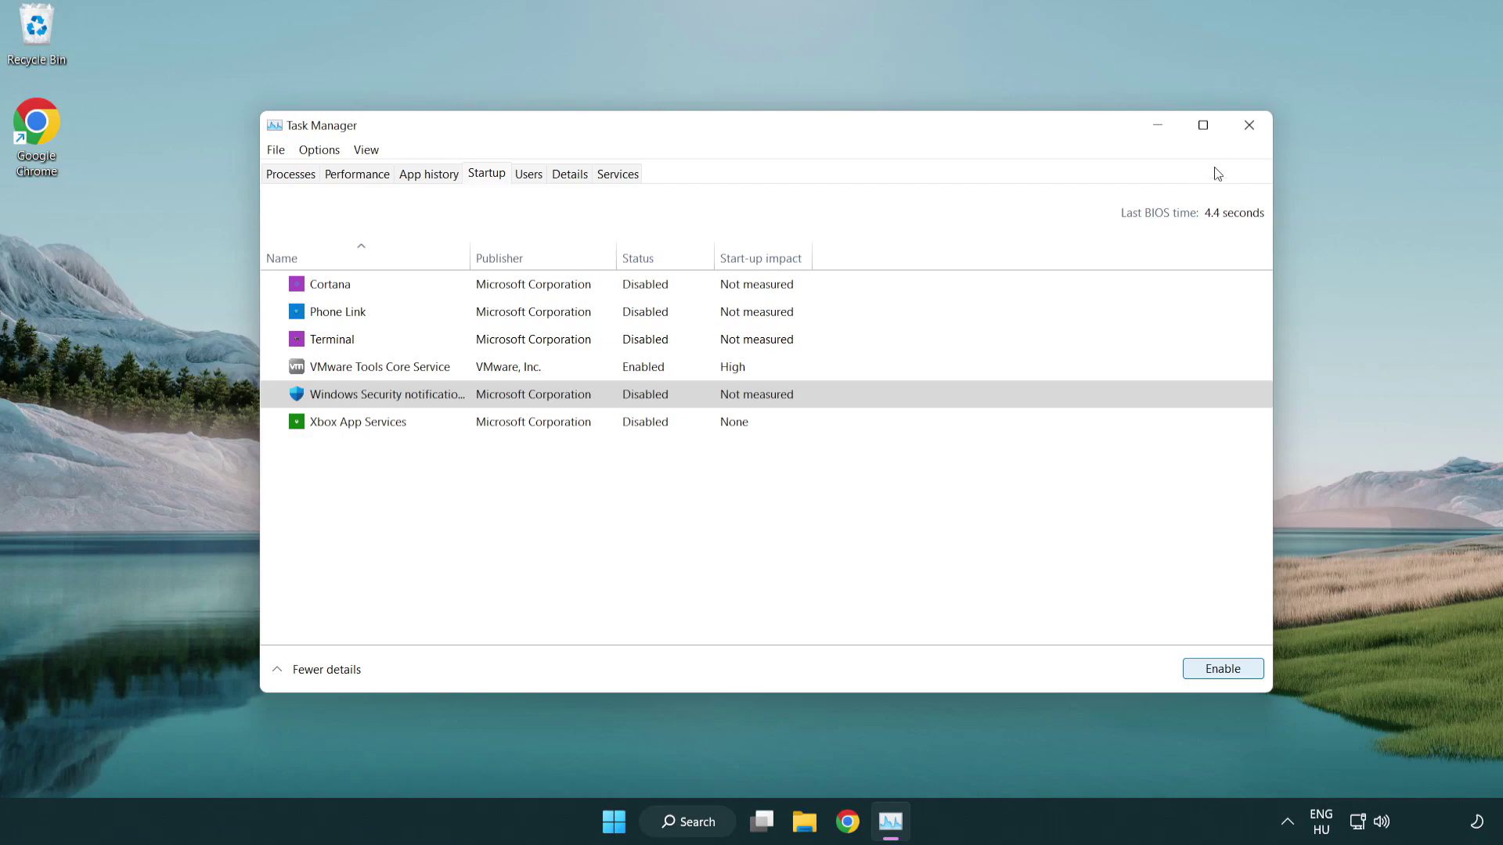
click(1252, 134)
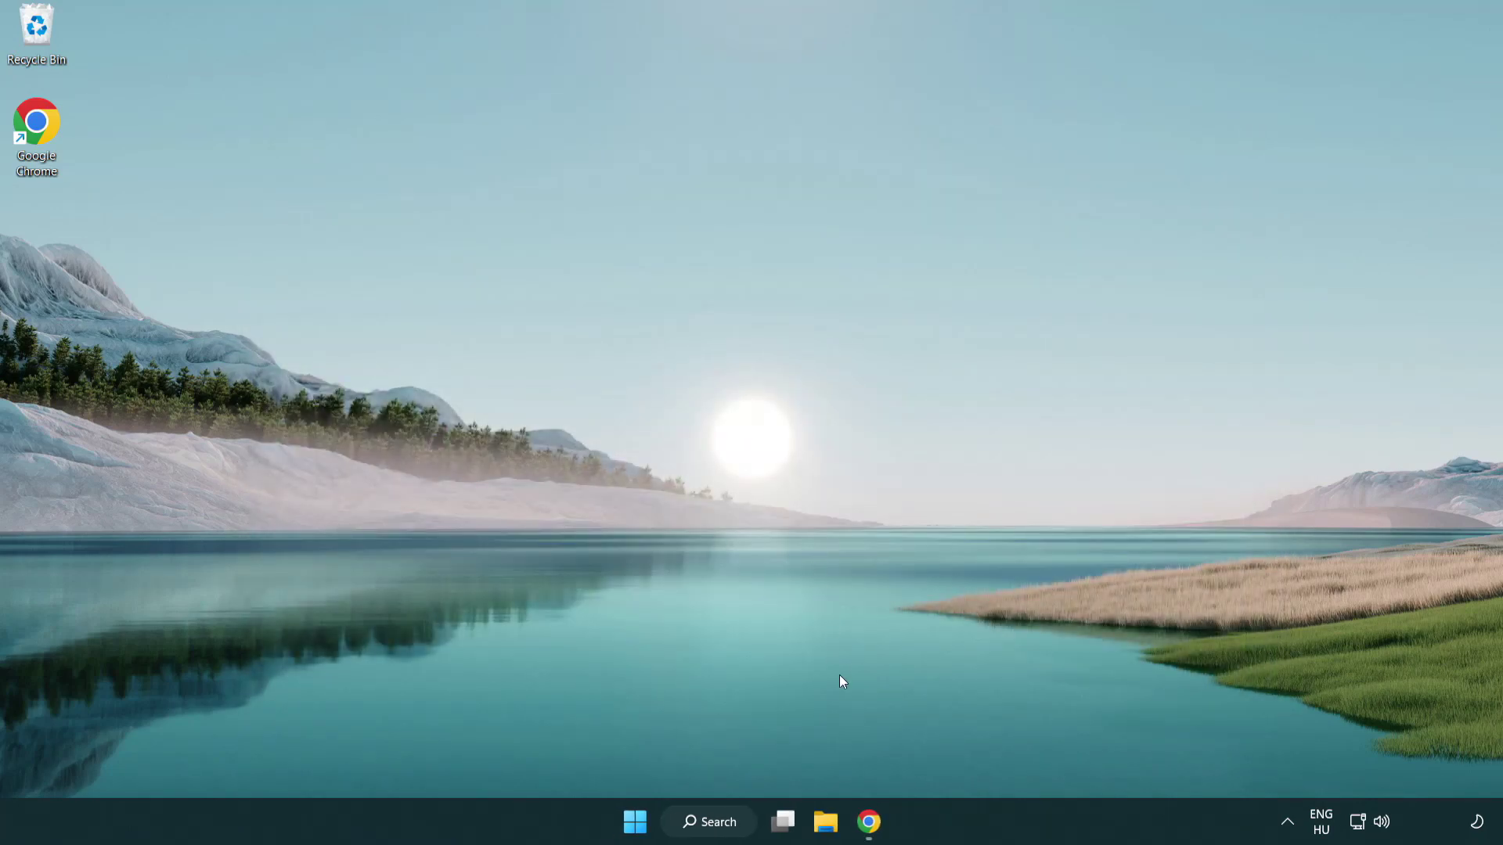
Step: Download dxwebsetup.exe from the DirectX End-User Runtime page and run it
click(869, 821)
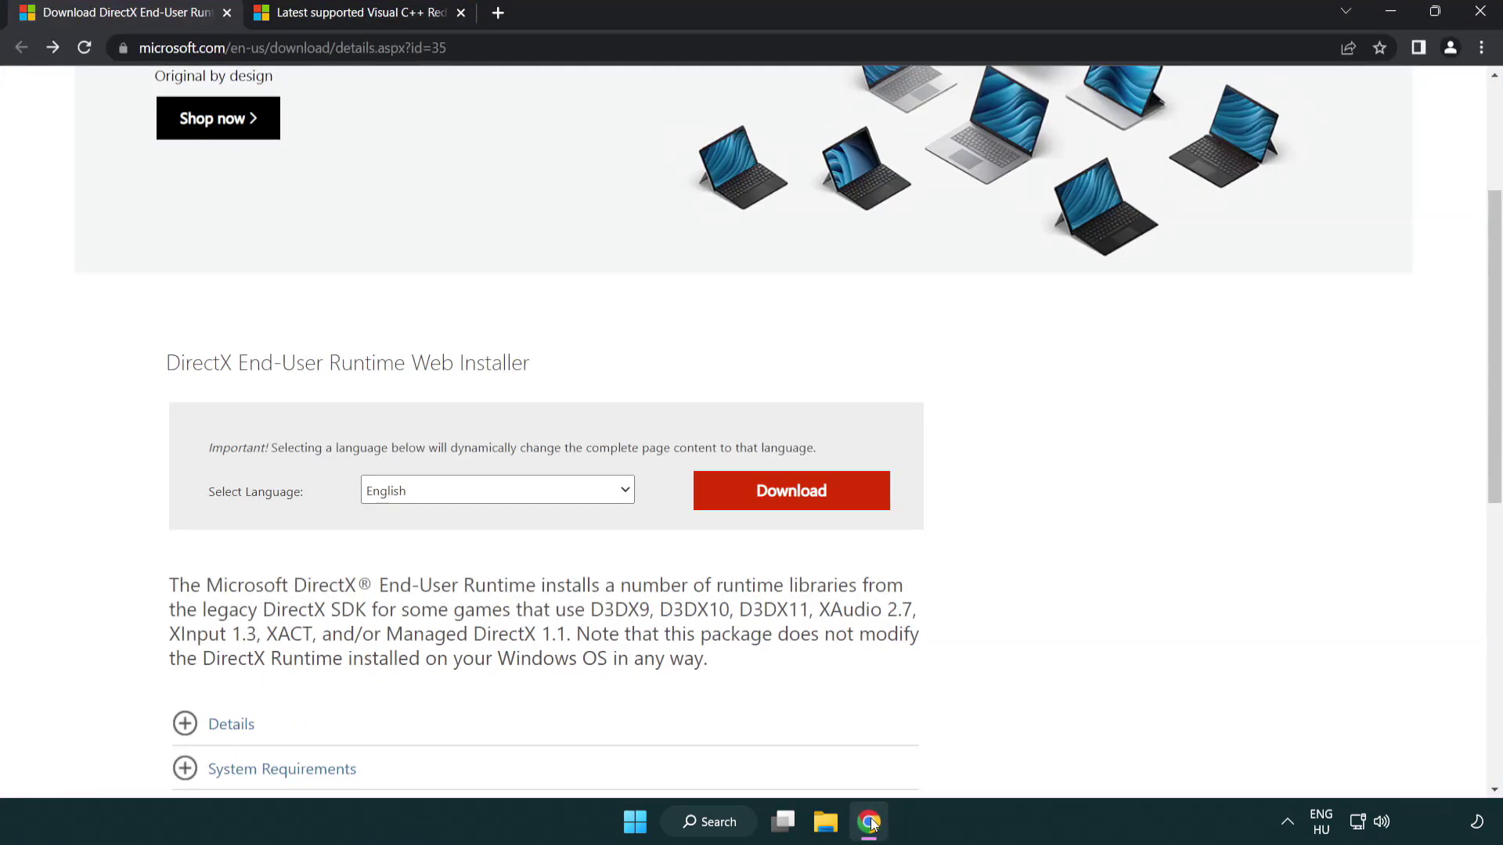
scroll(641, 699, up, 3)
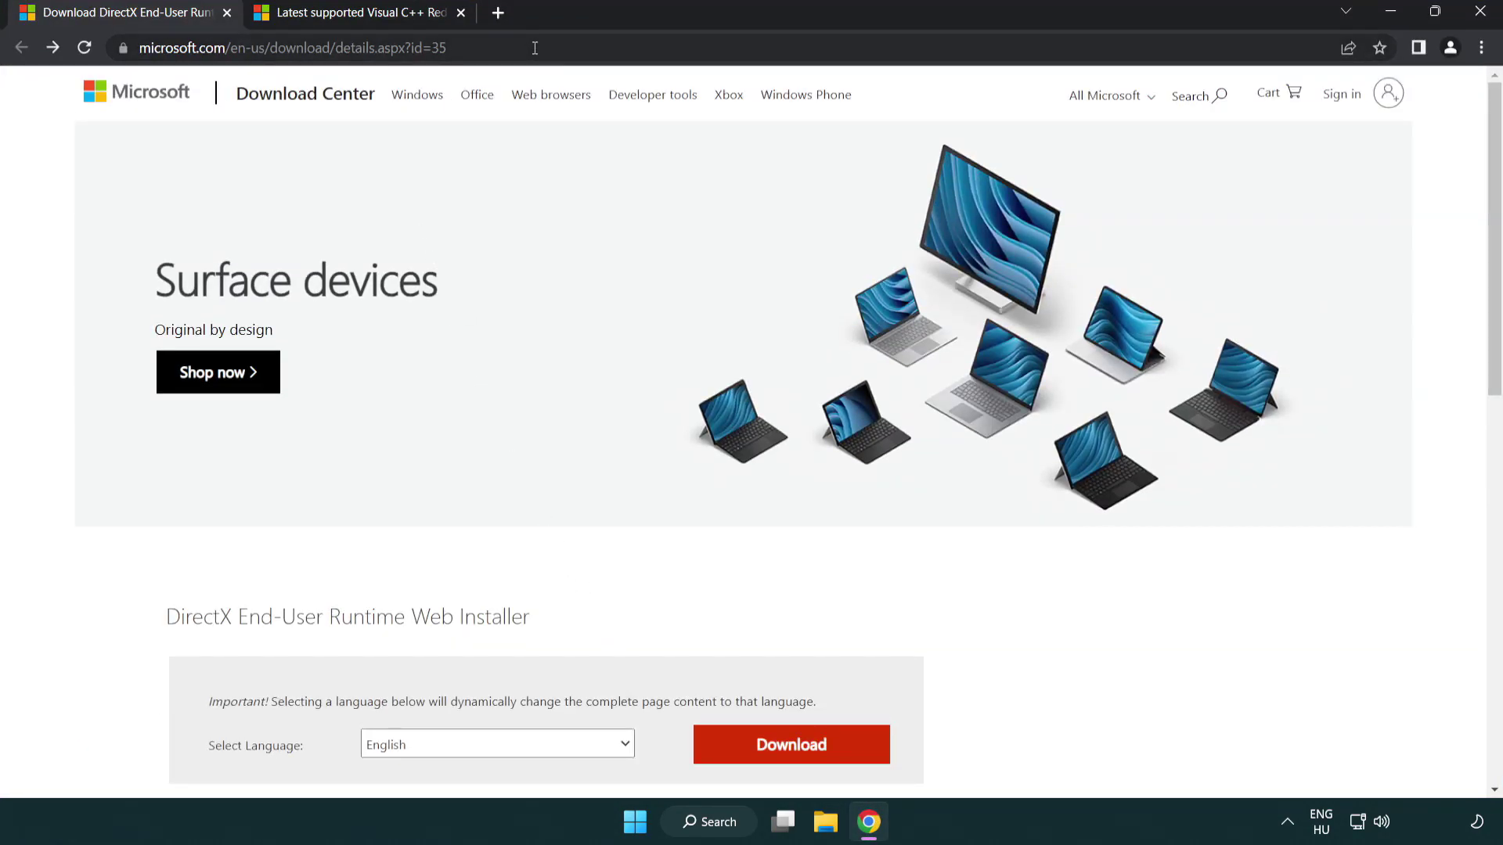
click(152, 47)
click(93, 35)
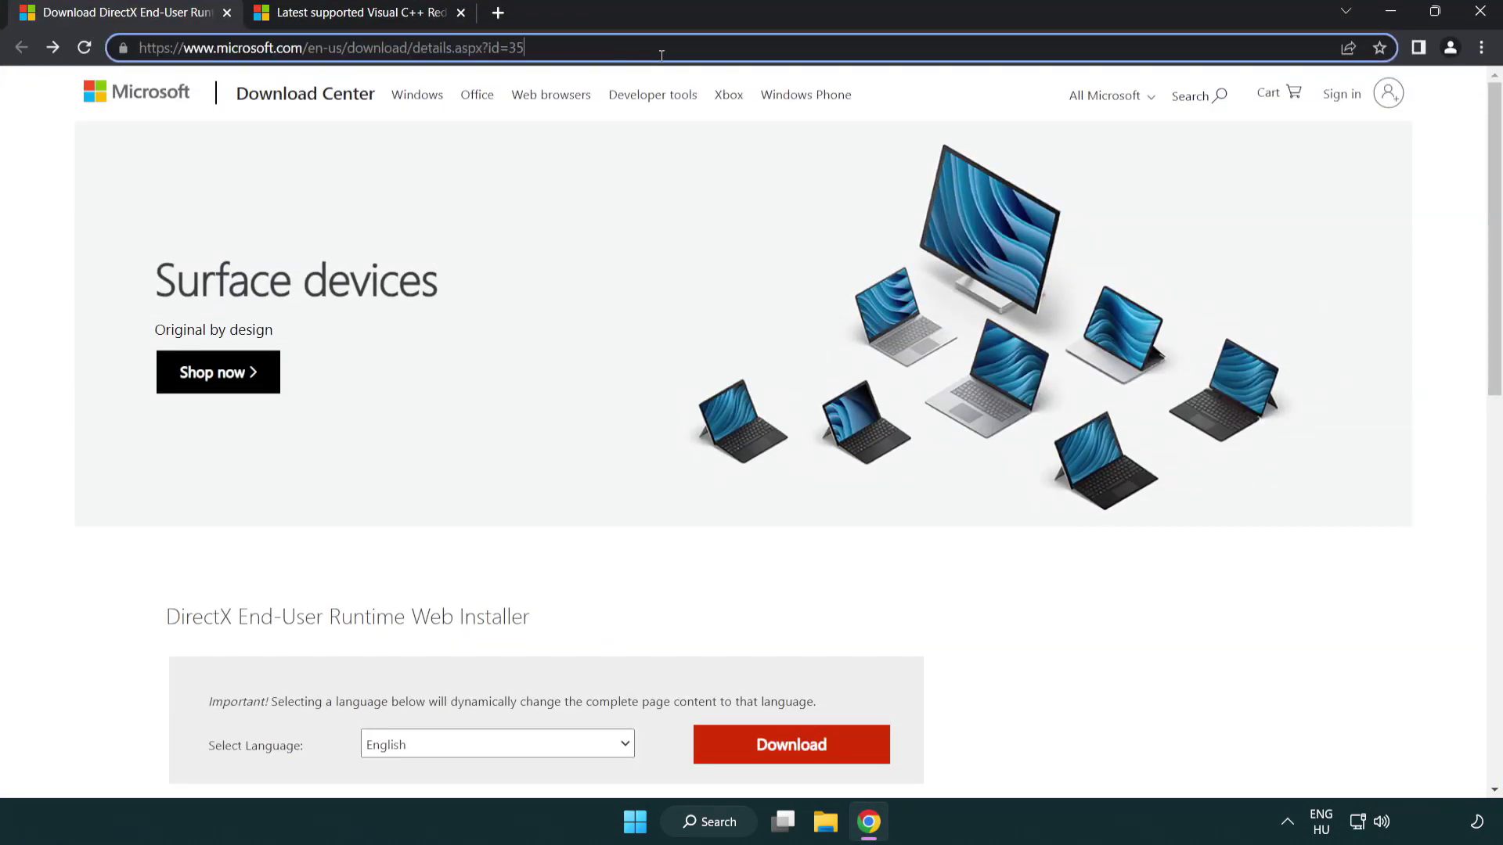
click(1435, 340)
scroll(1127, 515, down, 2)
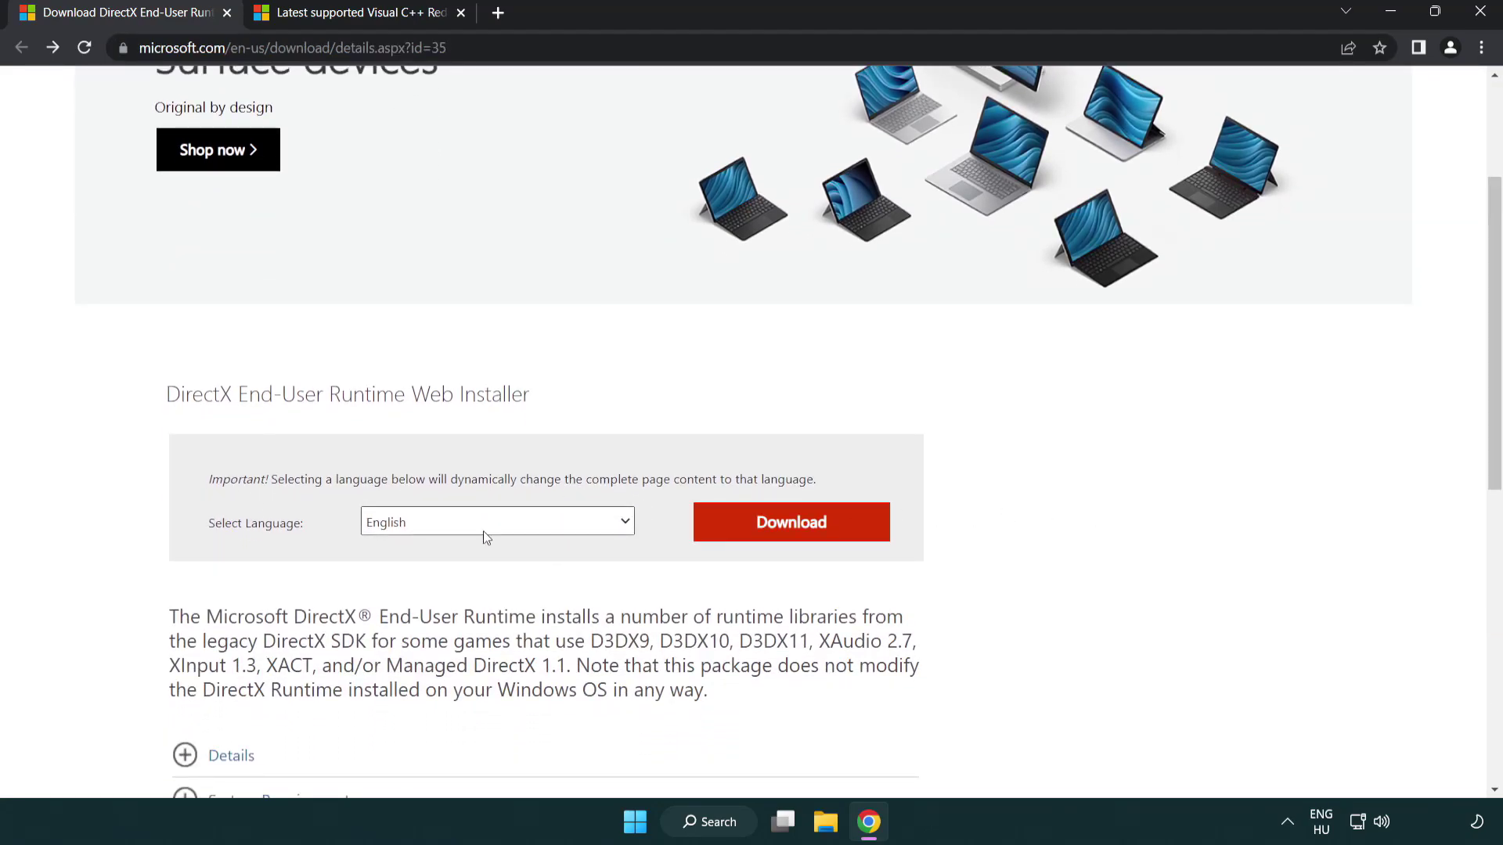
click(797, 537)
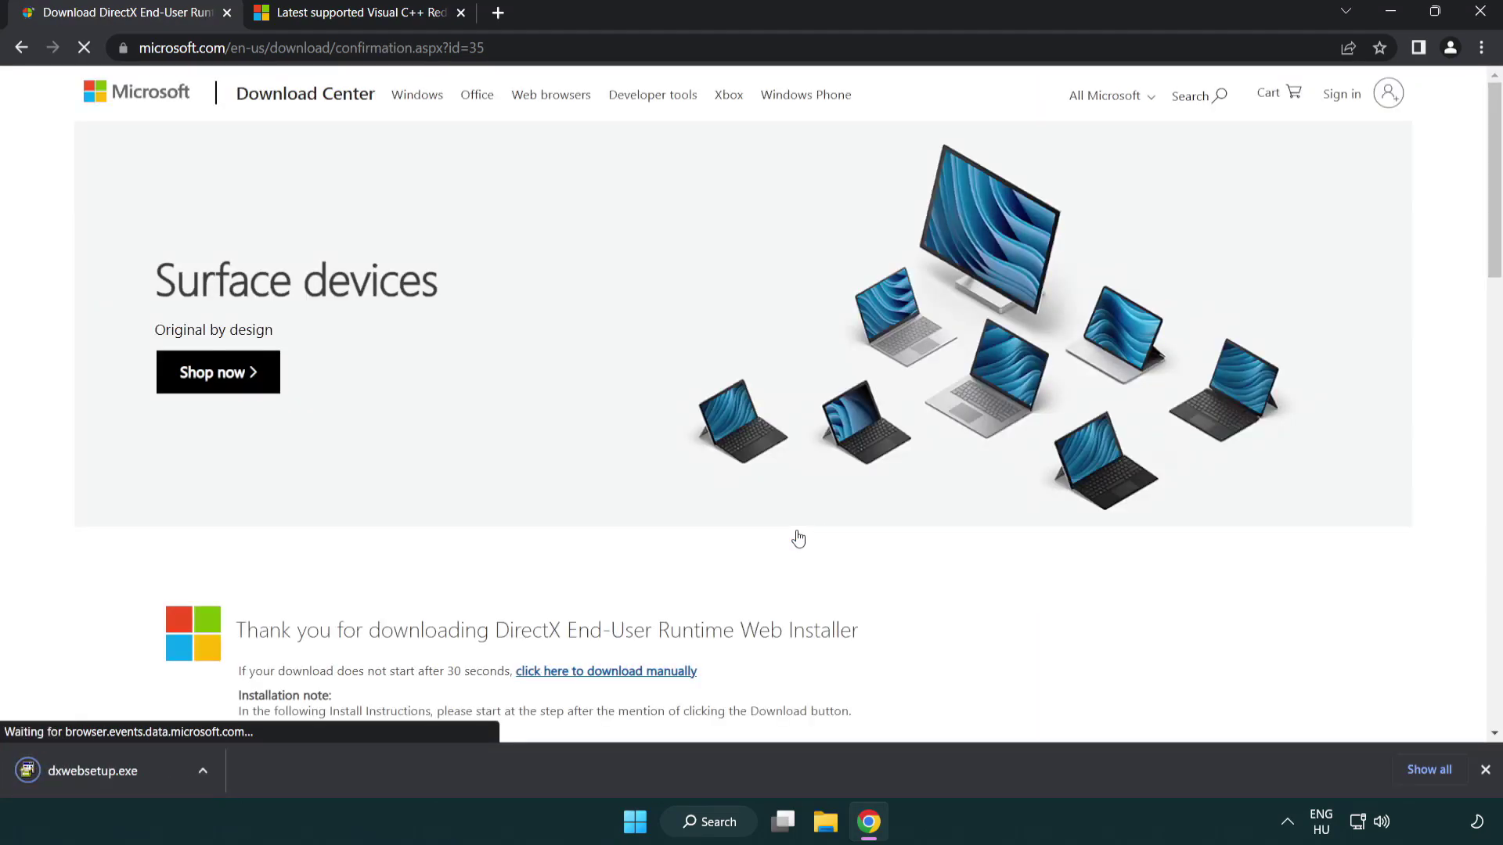
click(98, 774)
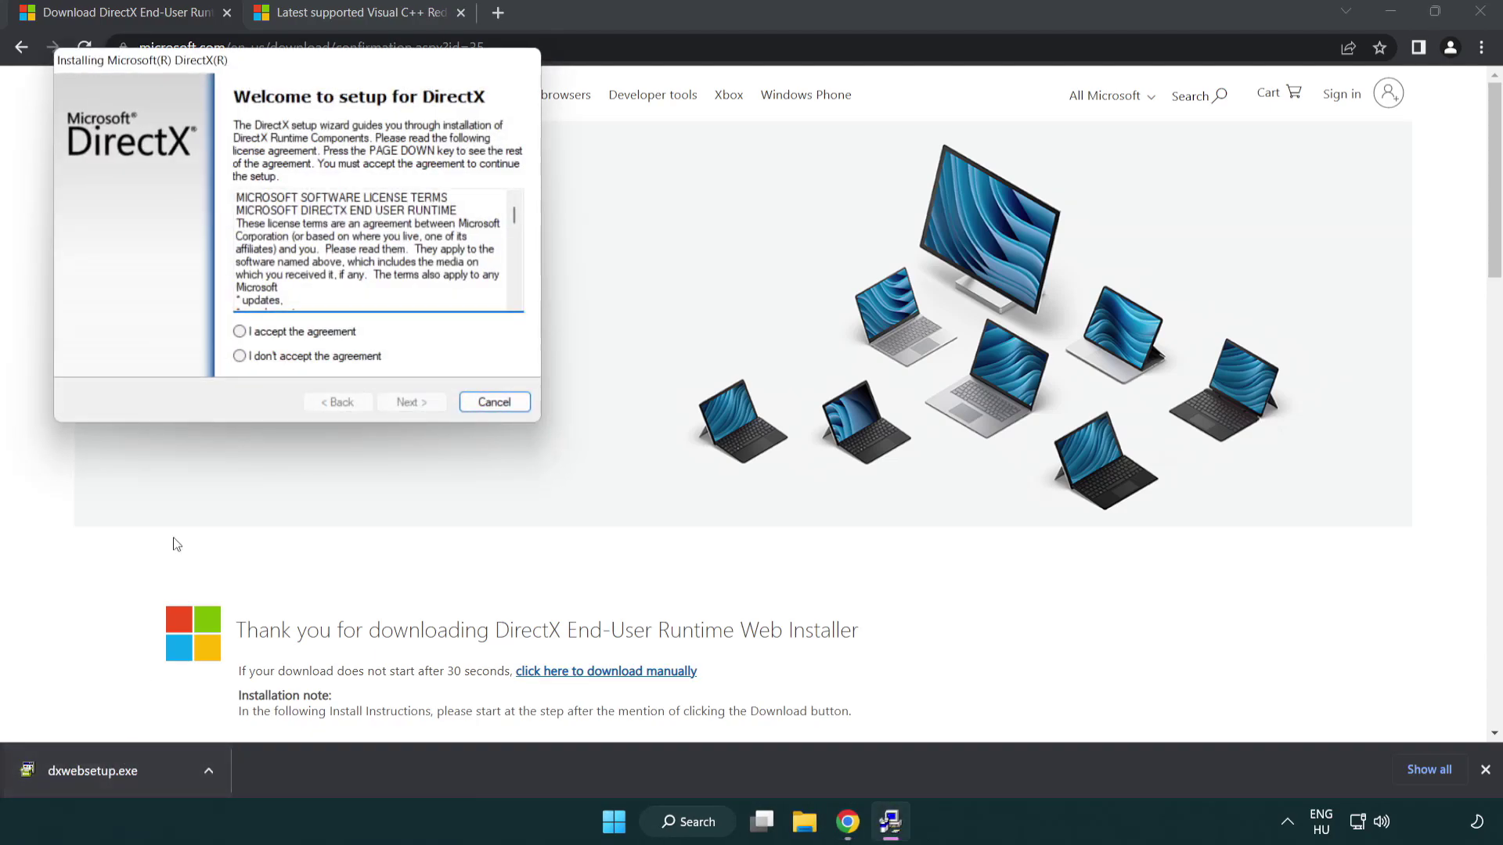
Step: Accept the DirectX license, decline the Bing Bar offer, and finish DirectX Setup
drag(226, 71, 660, 237)
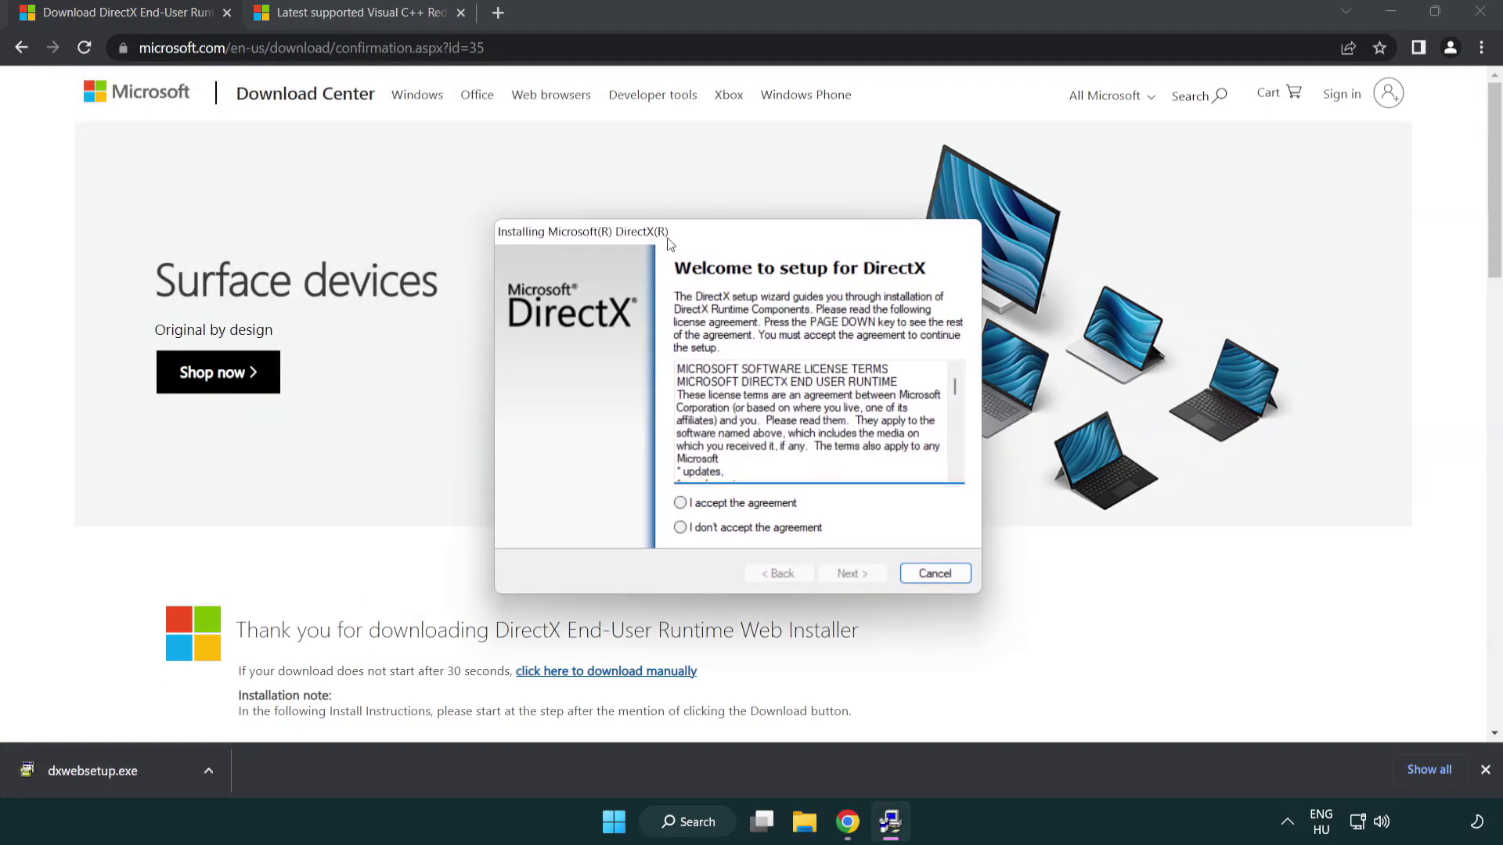
scroll(950, 381, down, 3)
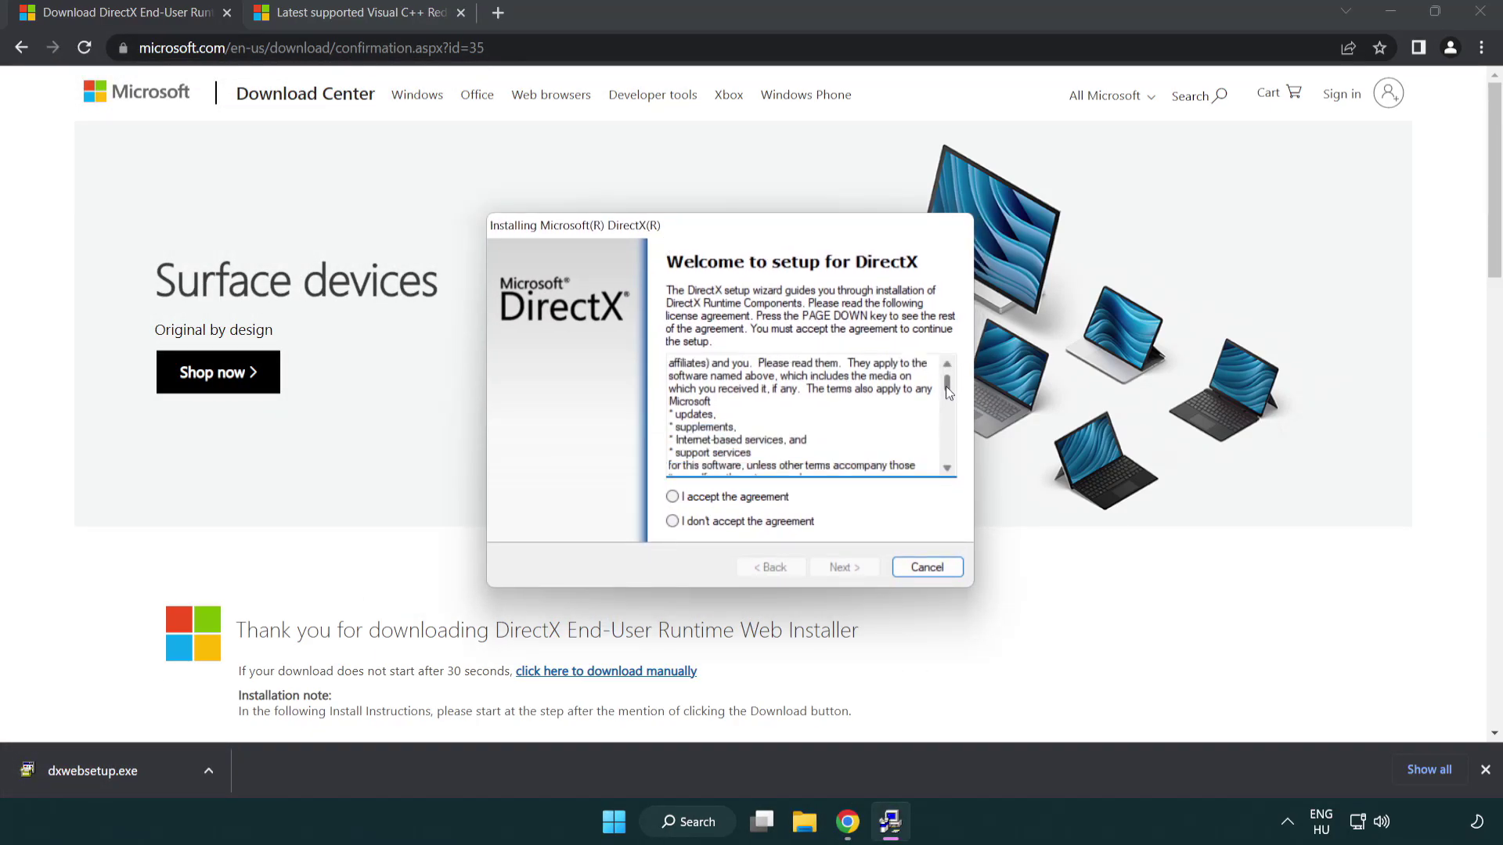
scroll(946, 386, down, 5)
scroll(944, 387, down, 5)
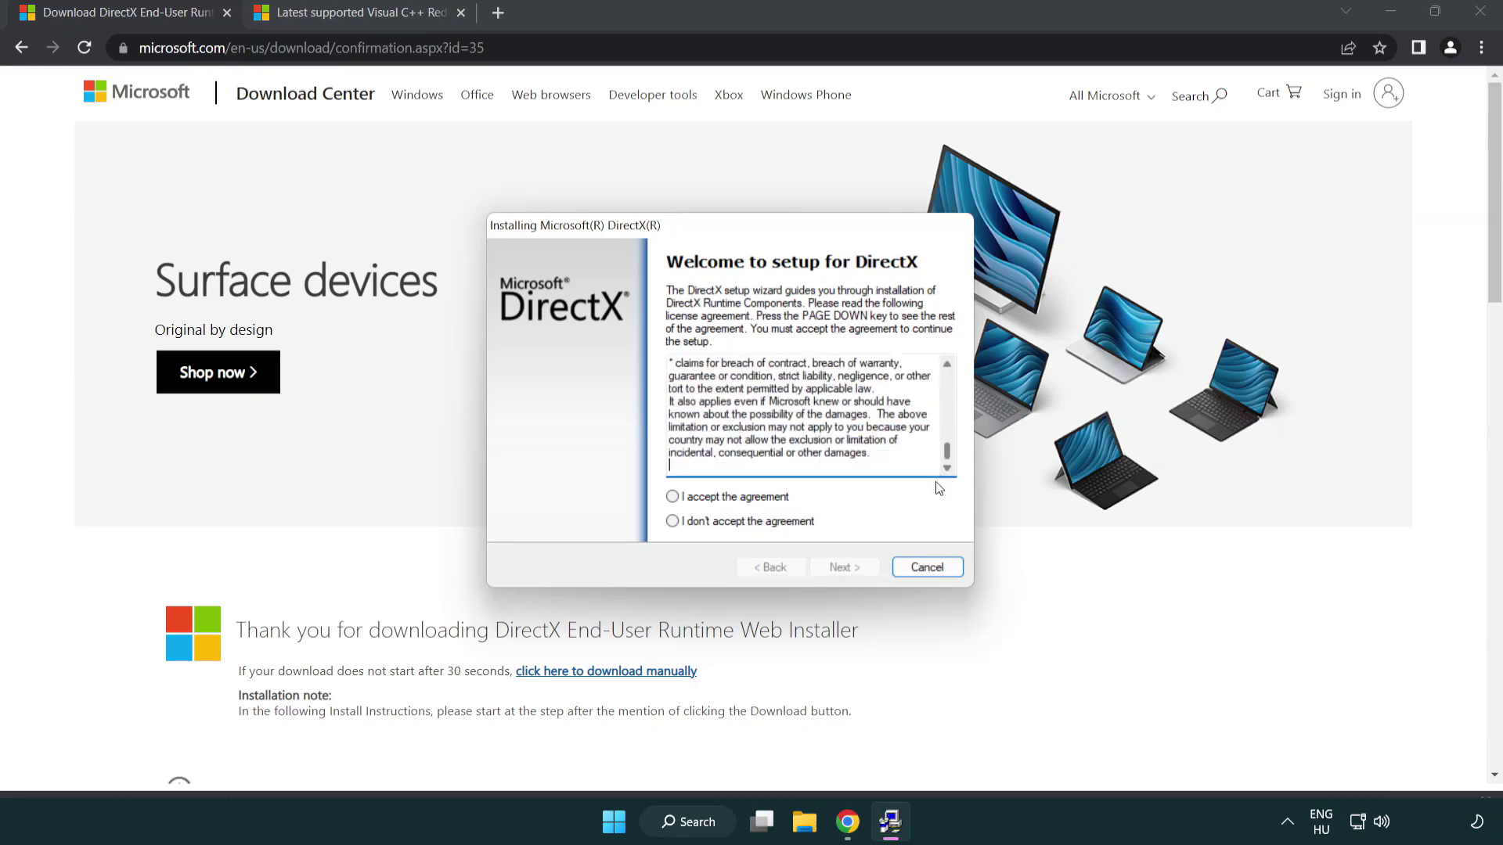
click(673, 498)
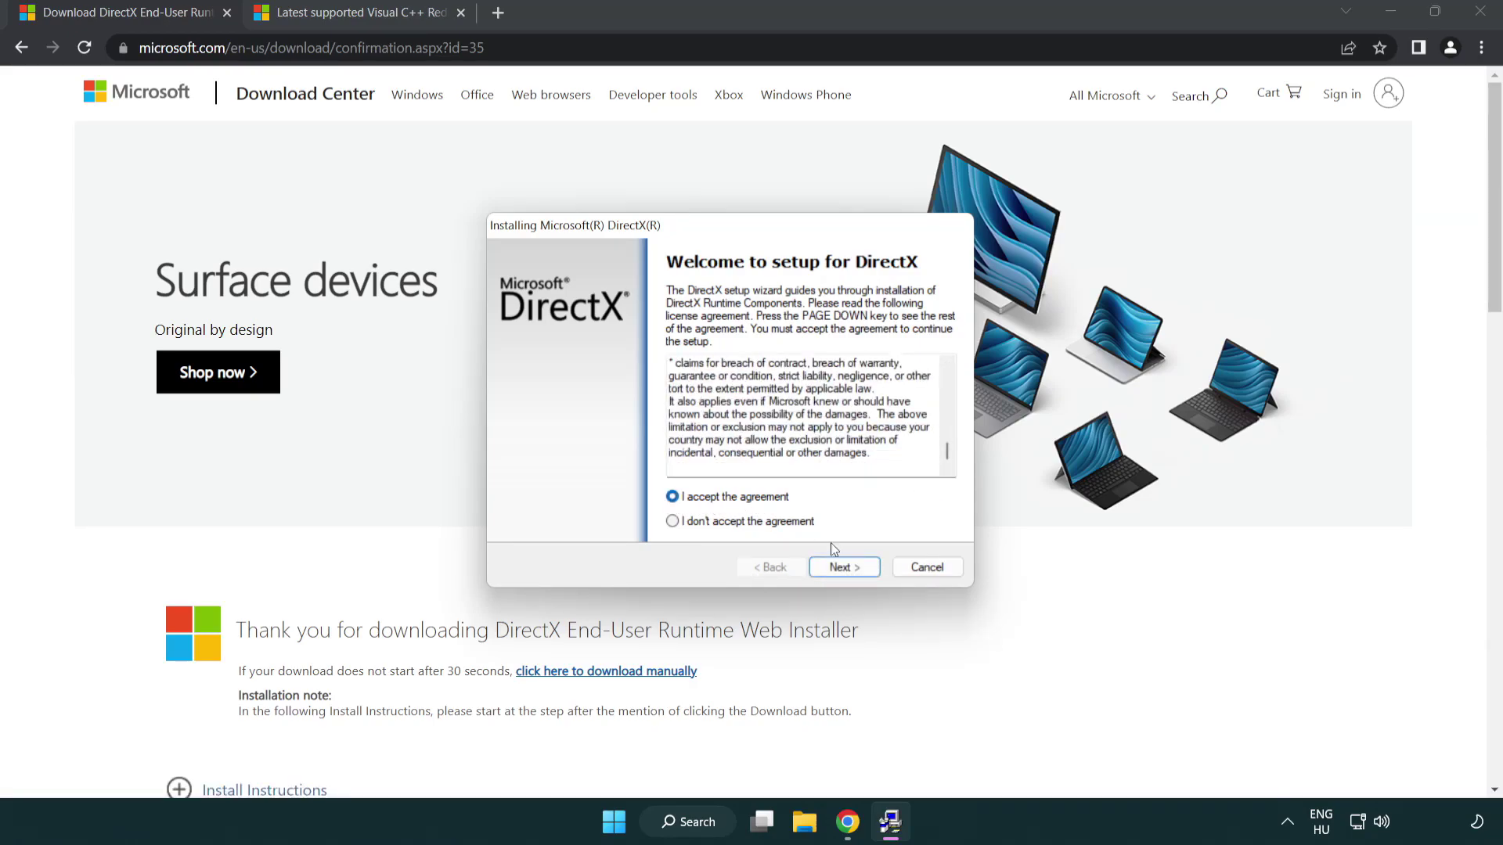
click(847, 570)
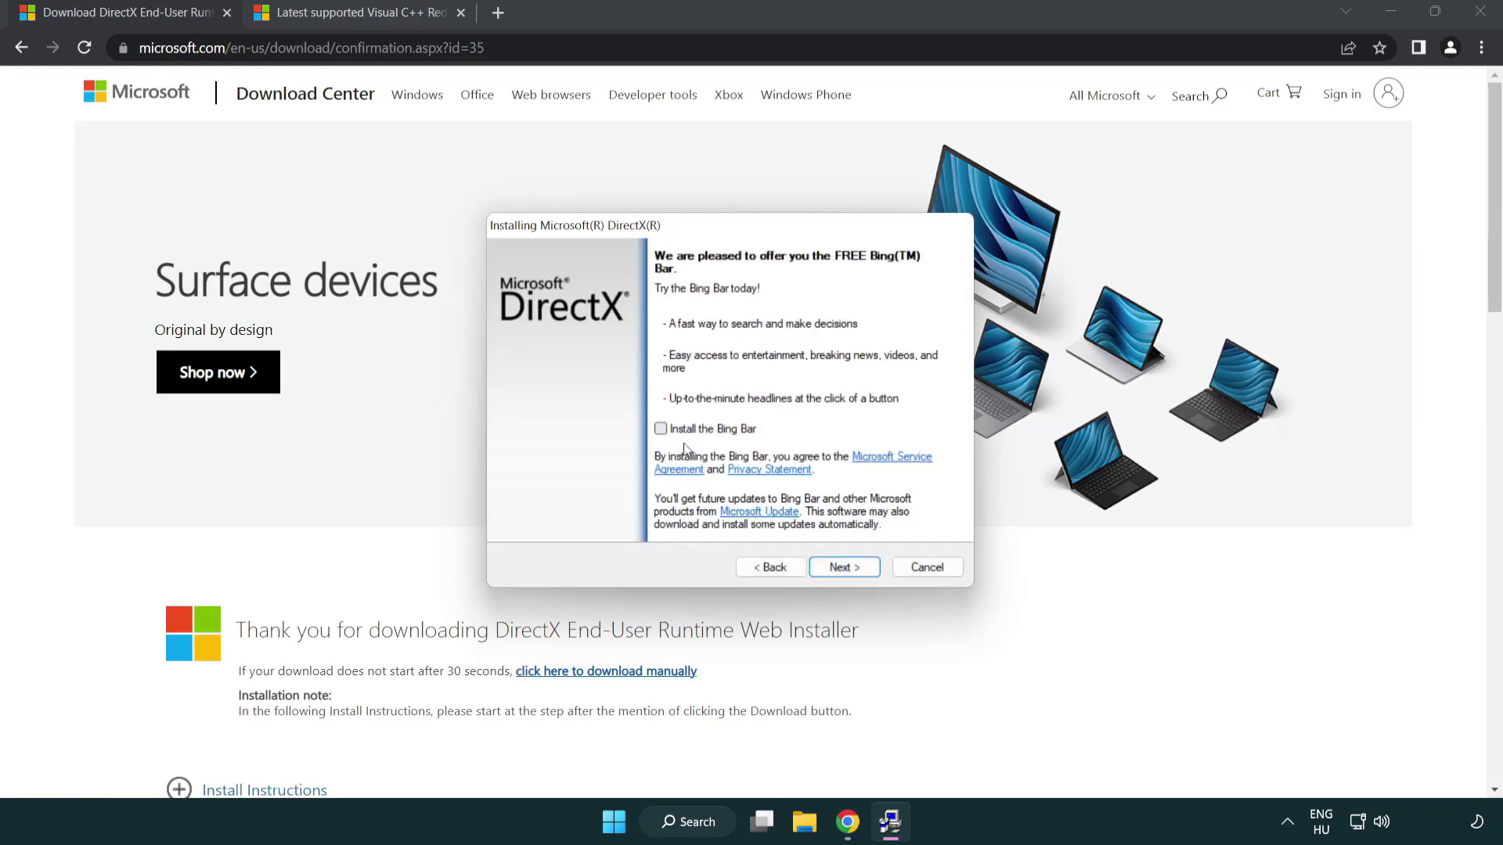
click(849, 564)
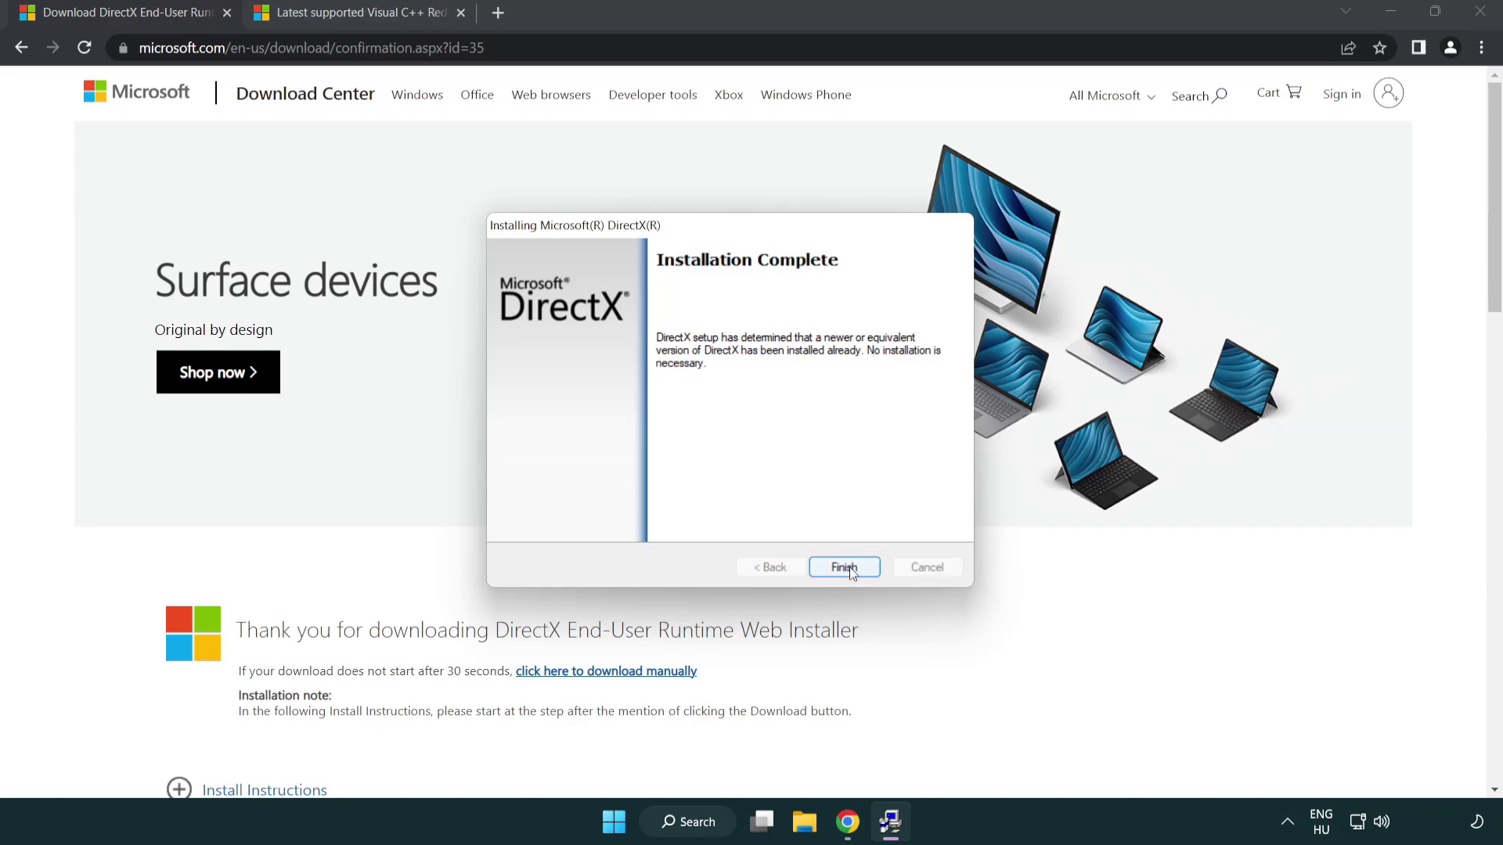
click(844, 567)
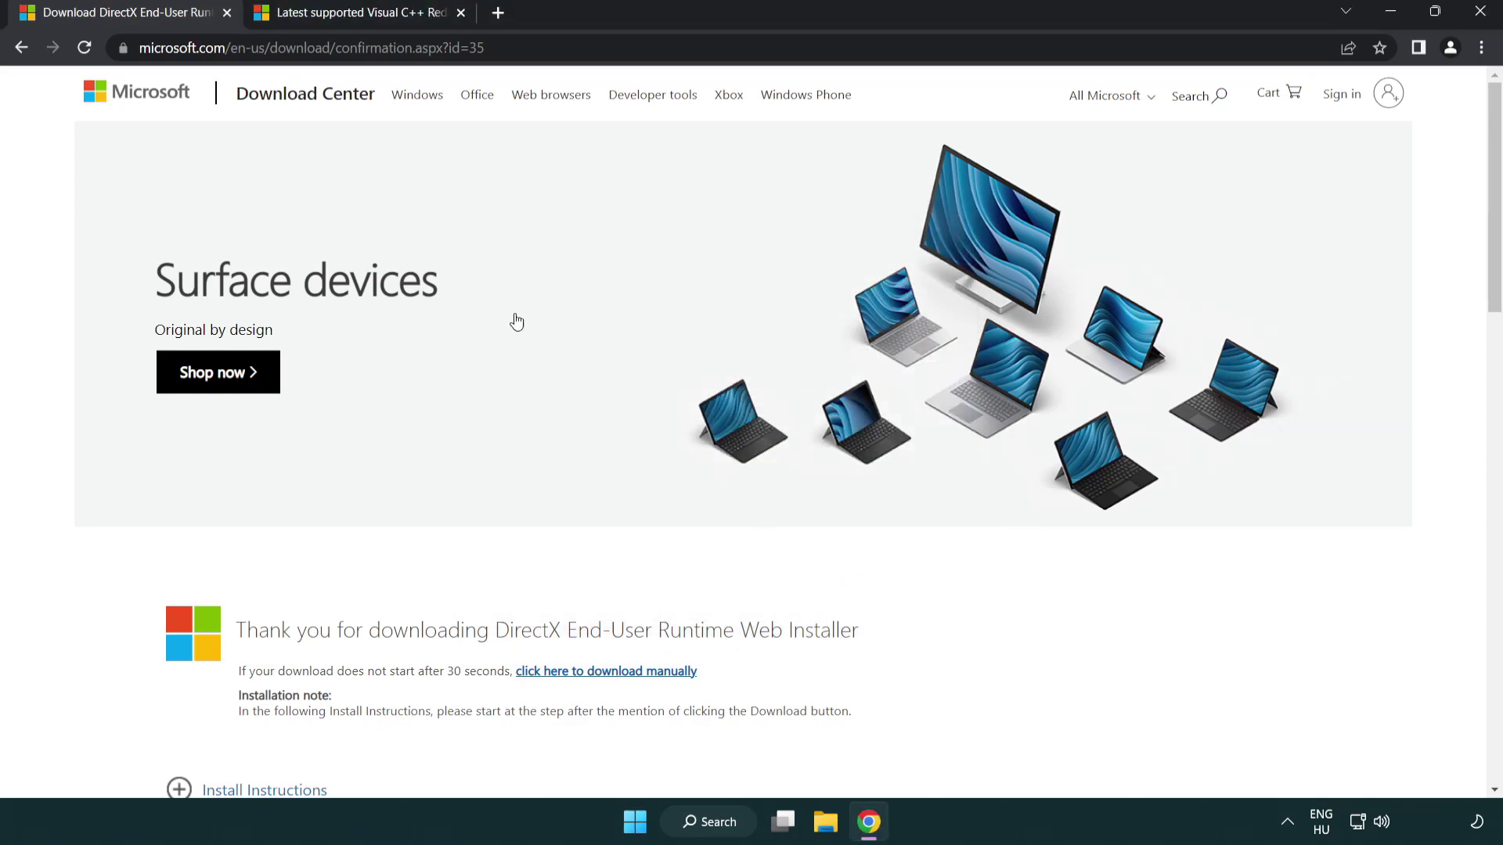
Step: Close the DirectX download tab and return to the redistributables article page
click(228, 12)
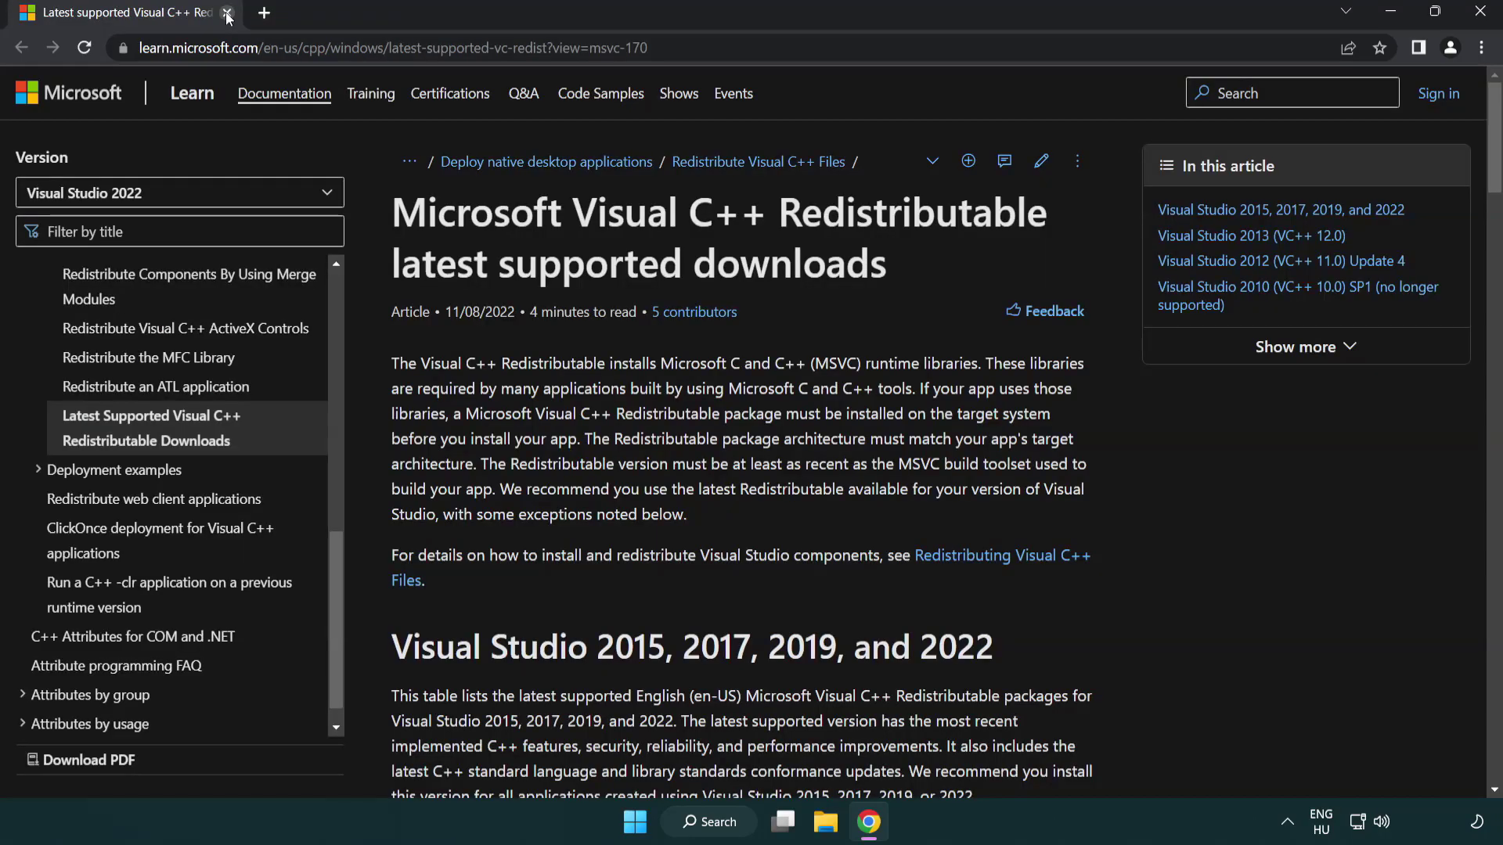
click(747, 48)
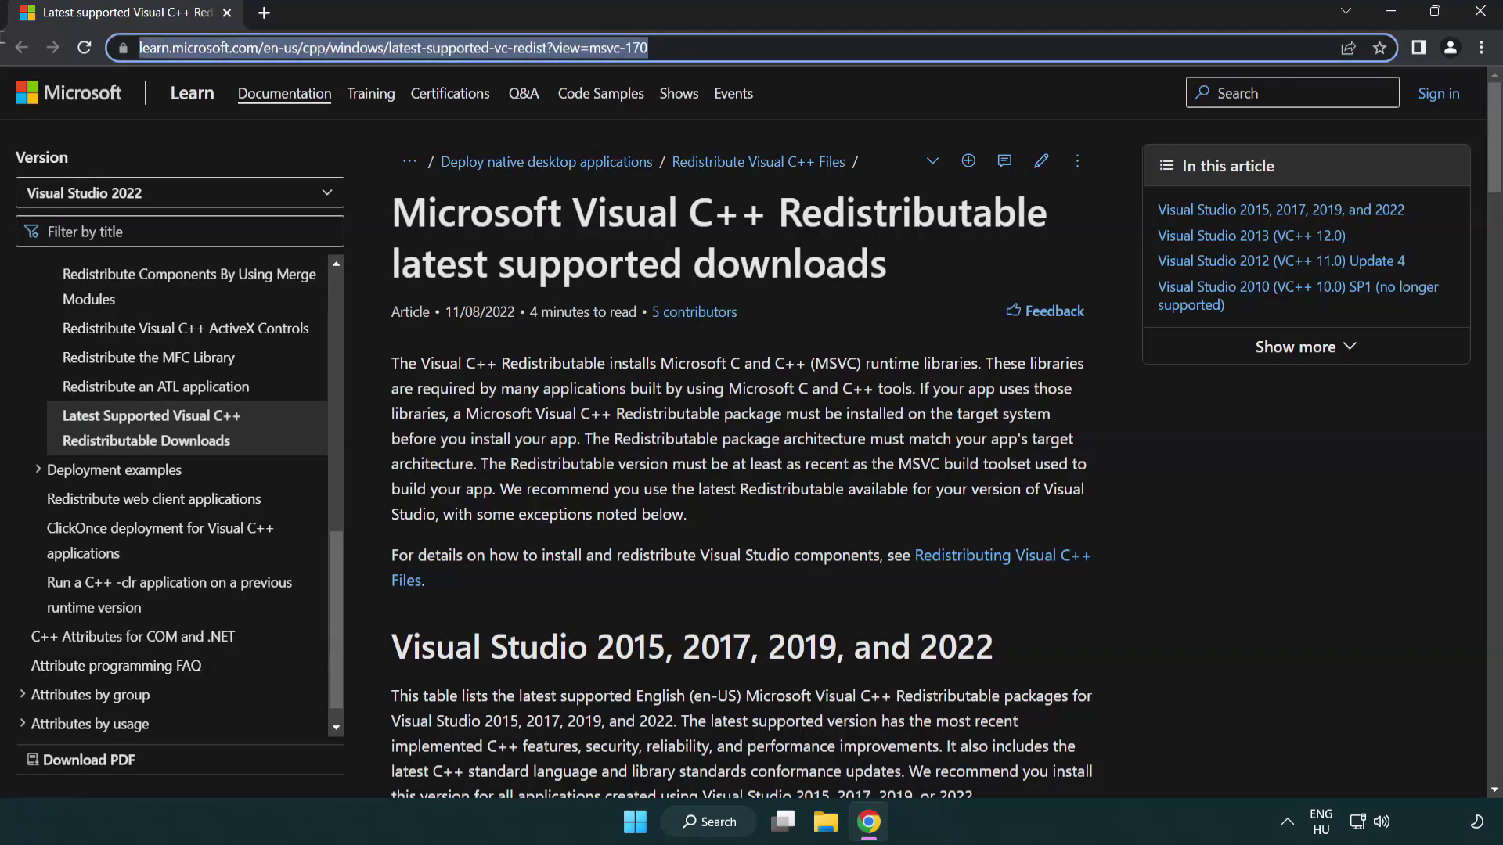
click(775, 264)
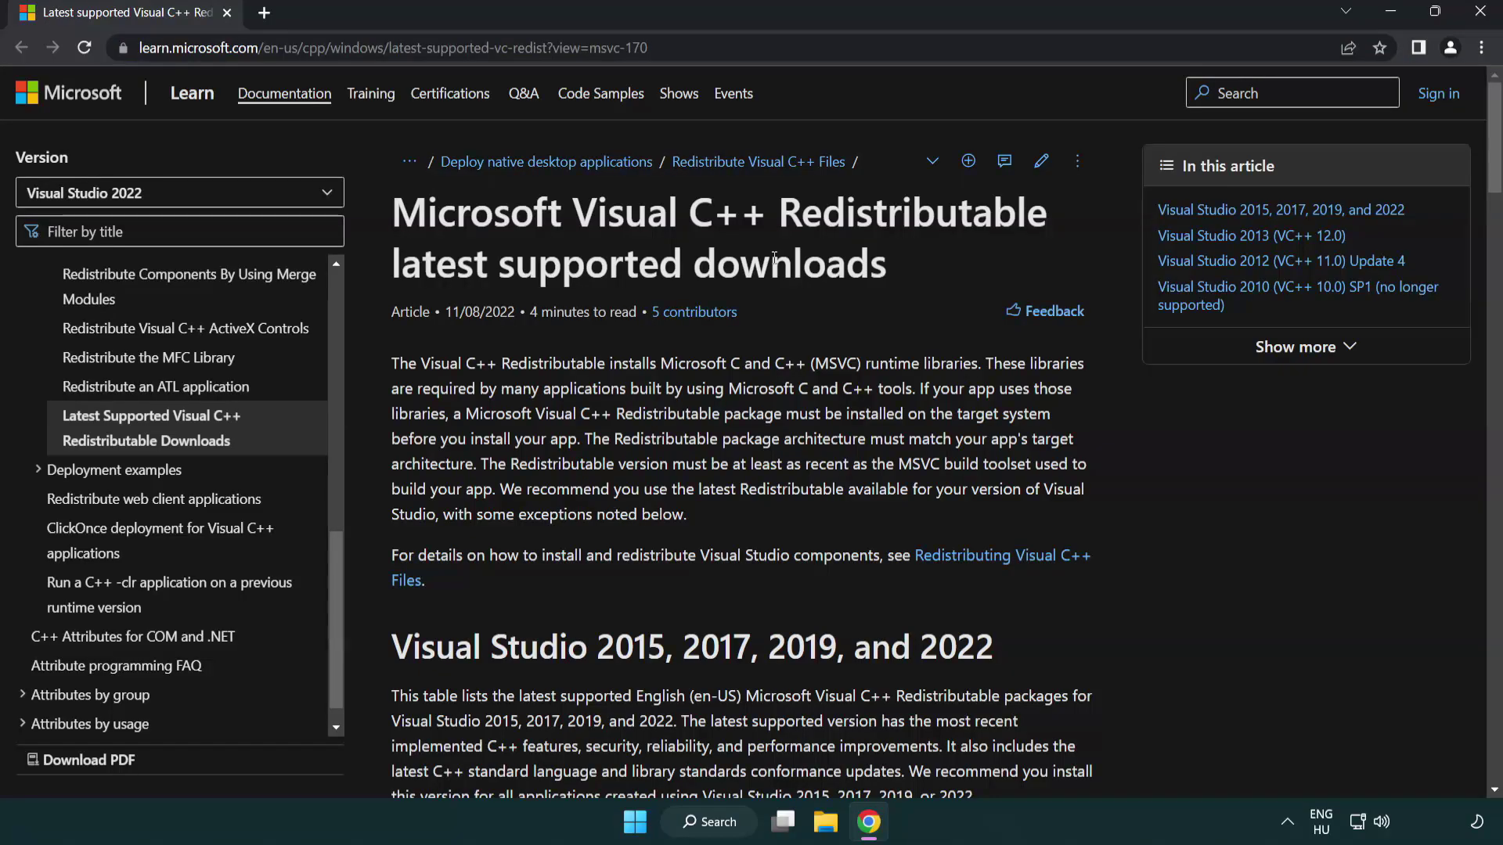
scroll(775, 263, down, 3)
scroll(775, 263, down, 2)
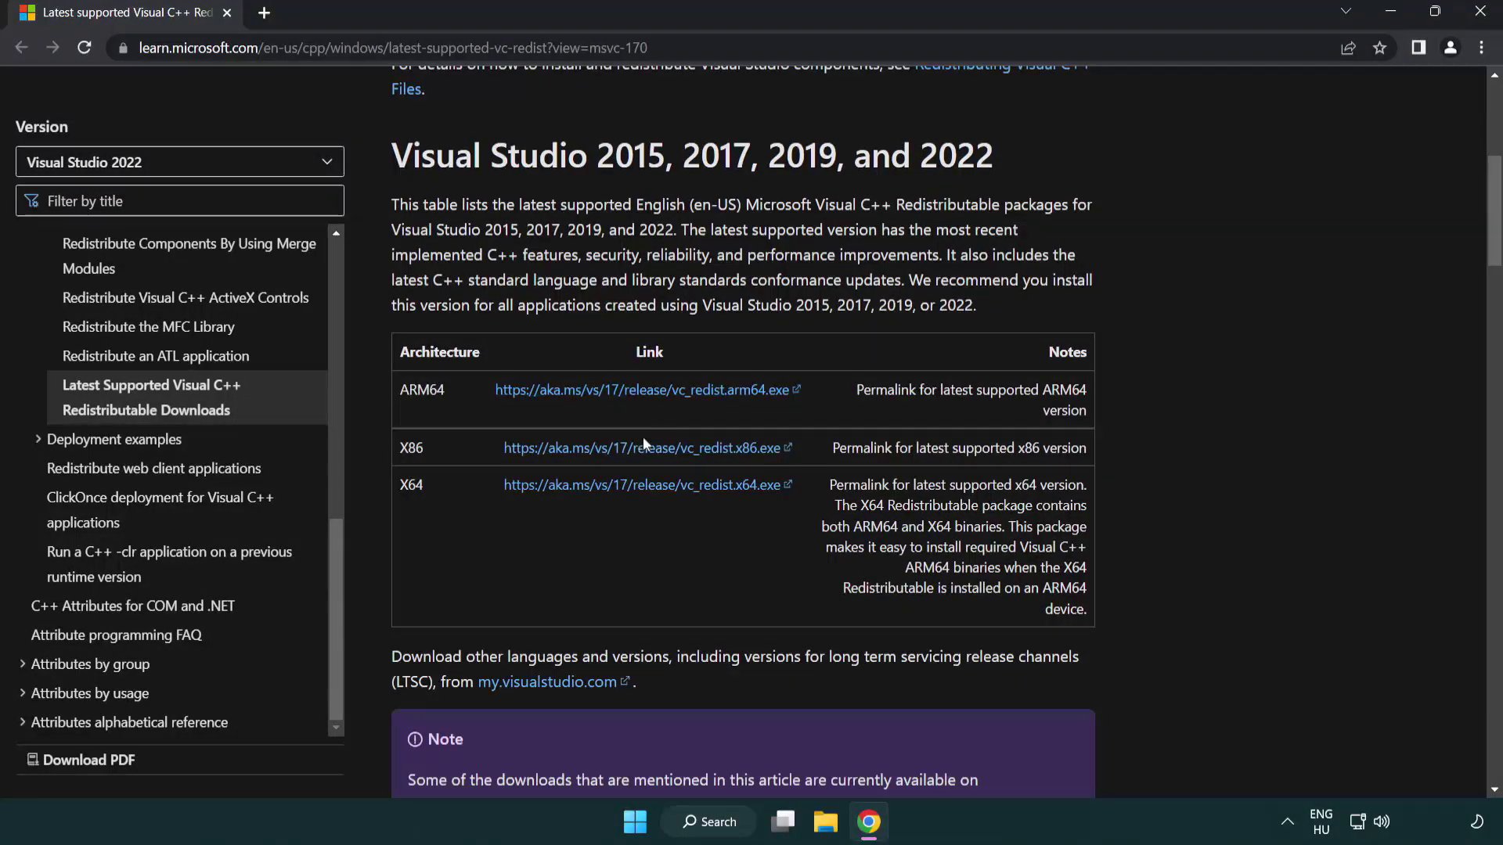
Step: Download the x86 and x64 Visual C++ redistributables and launch the ARM64 installer
click(622, 447)
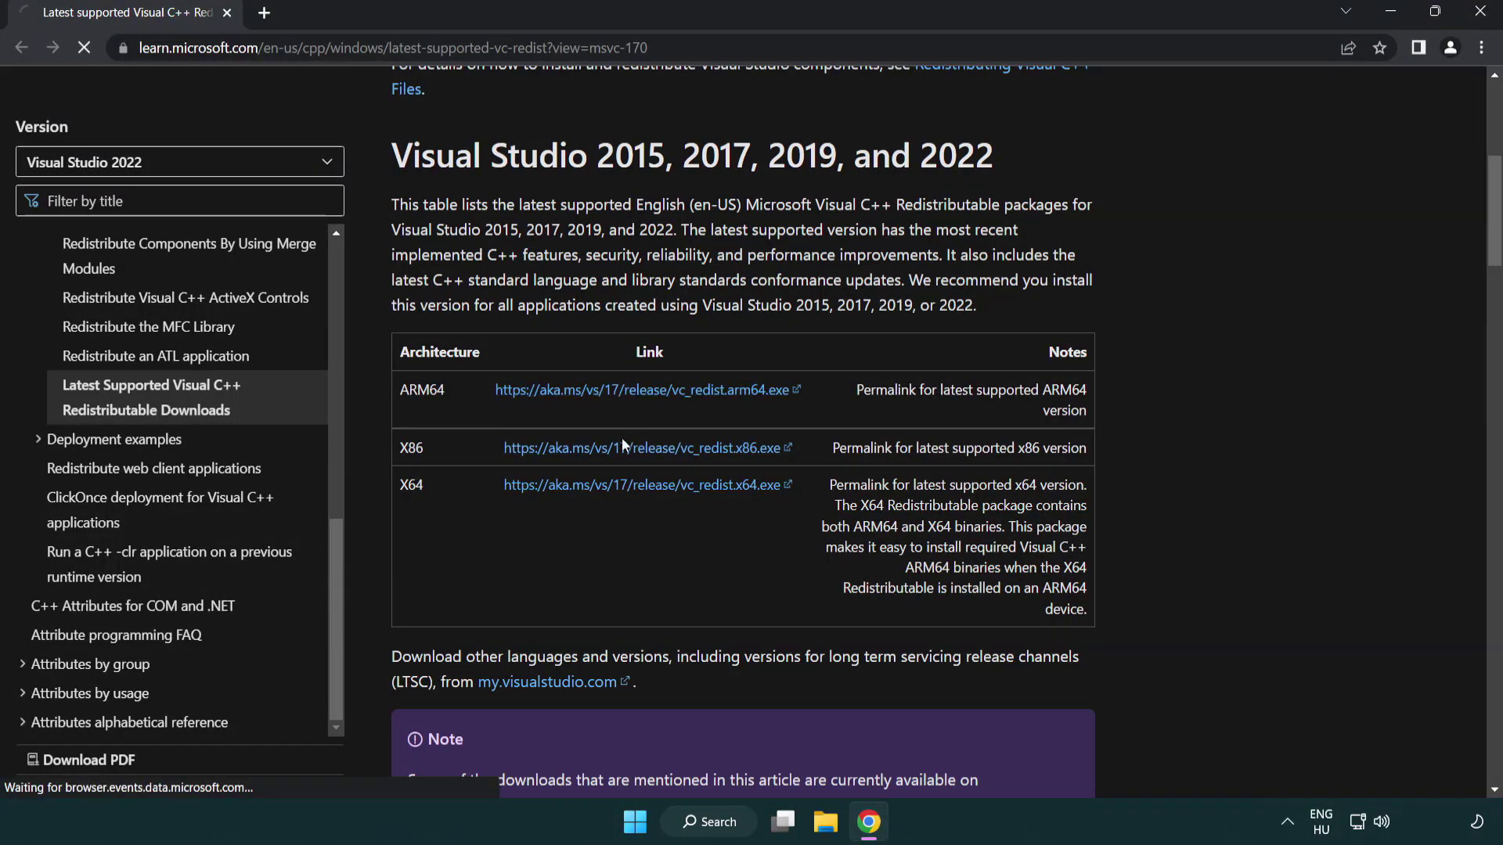
click(626, 489)
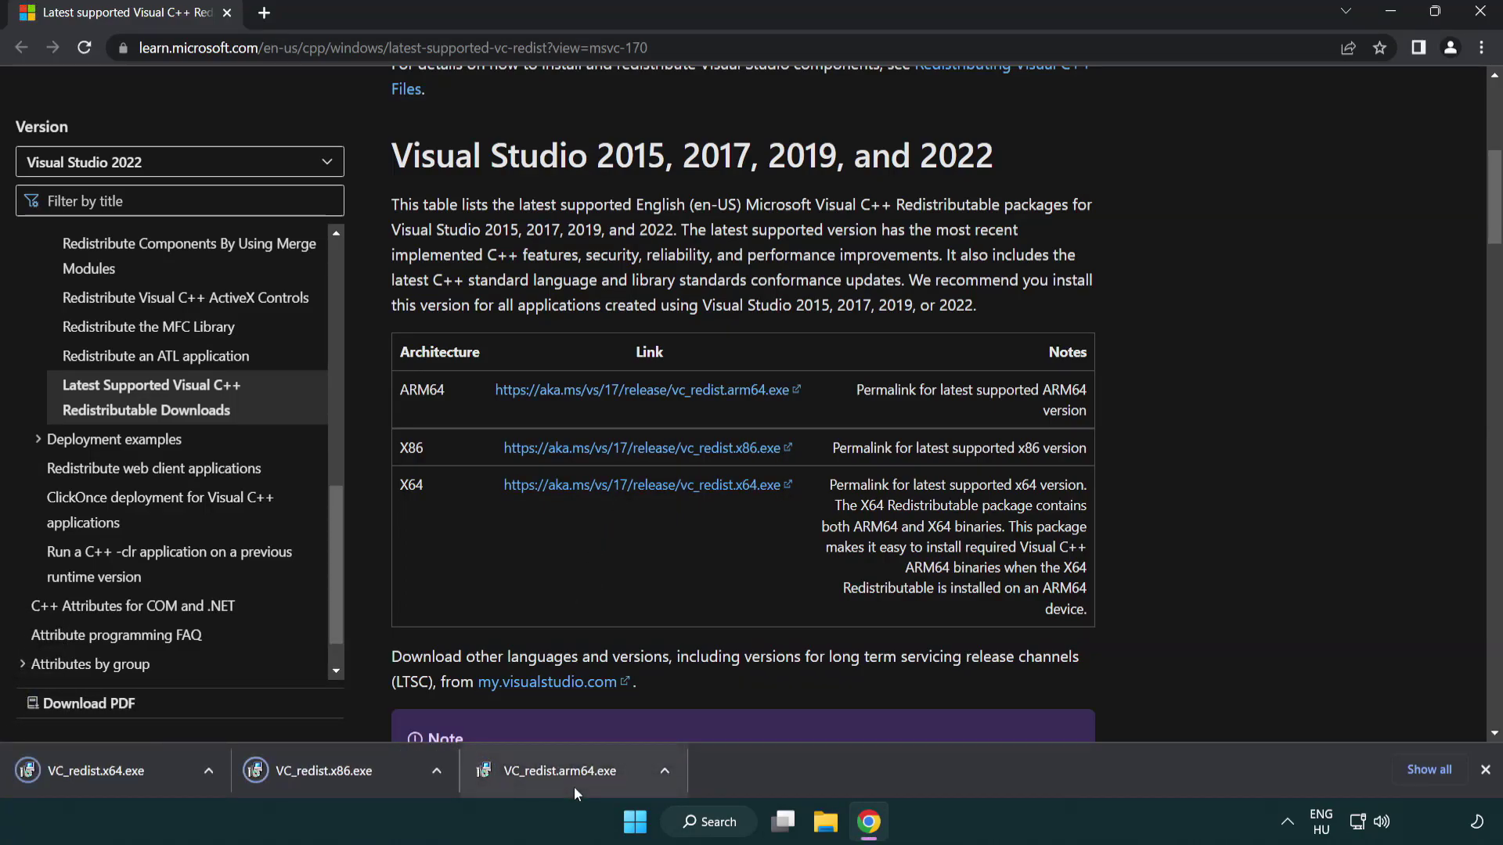
click(573, 782)
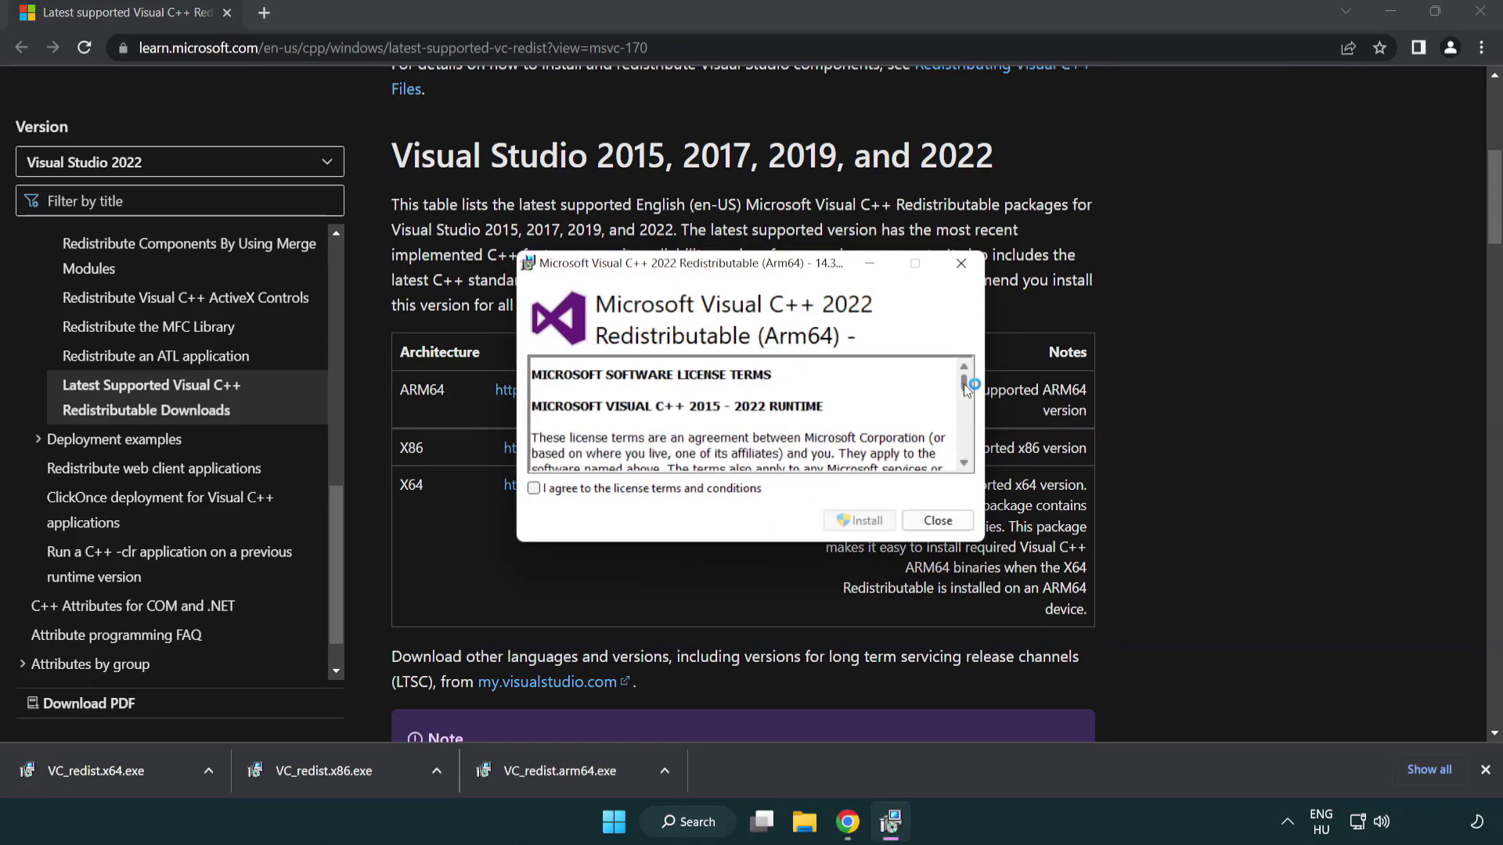
drag(965, 384, 964, 448)
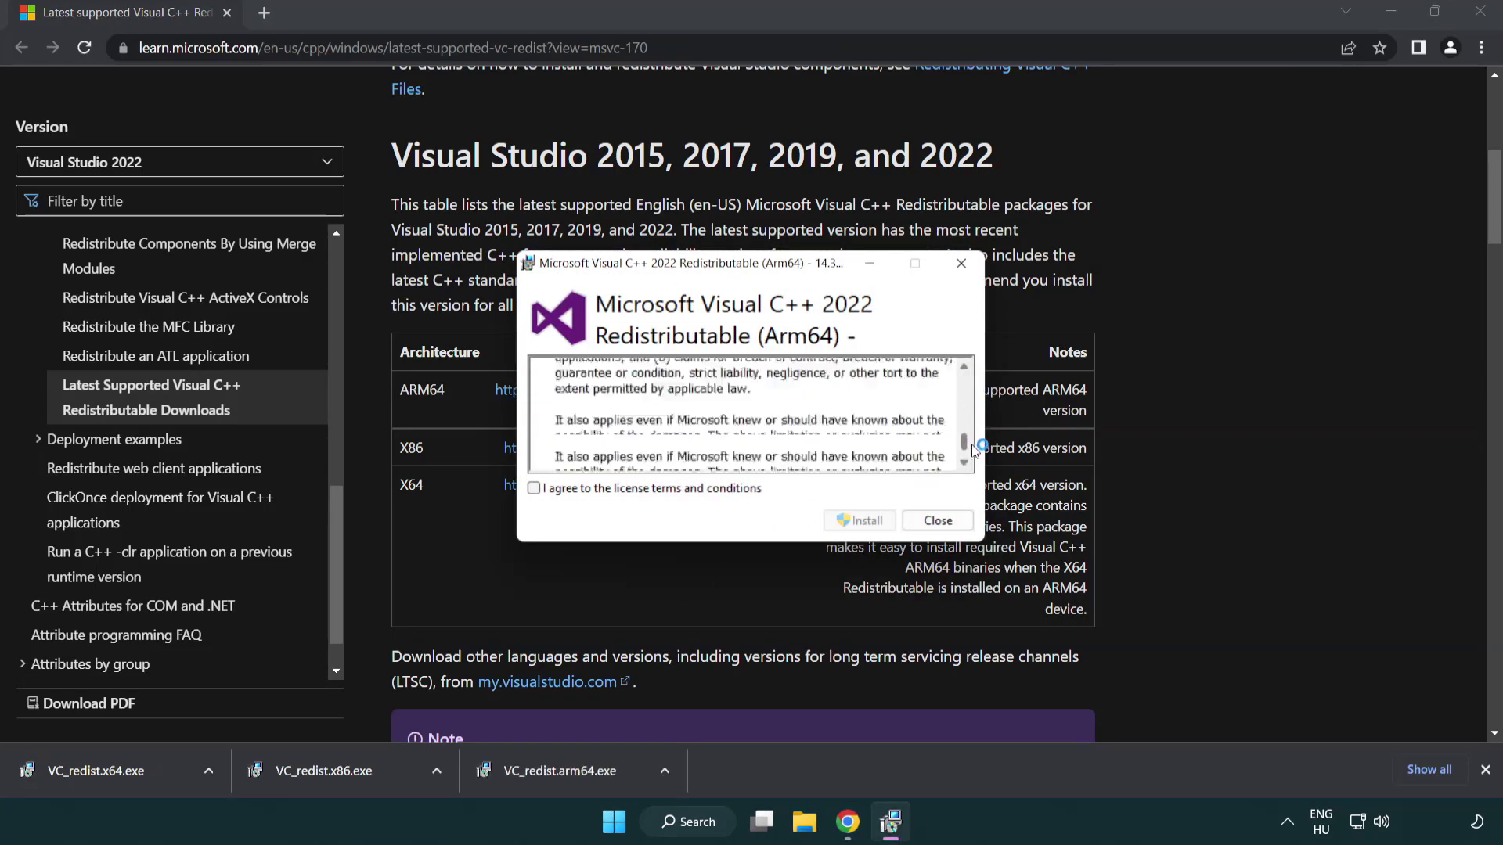
Step: Accept the license and attempt the ARM64 redistributable install, dismissing its failure message
click(536, 489)
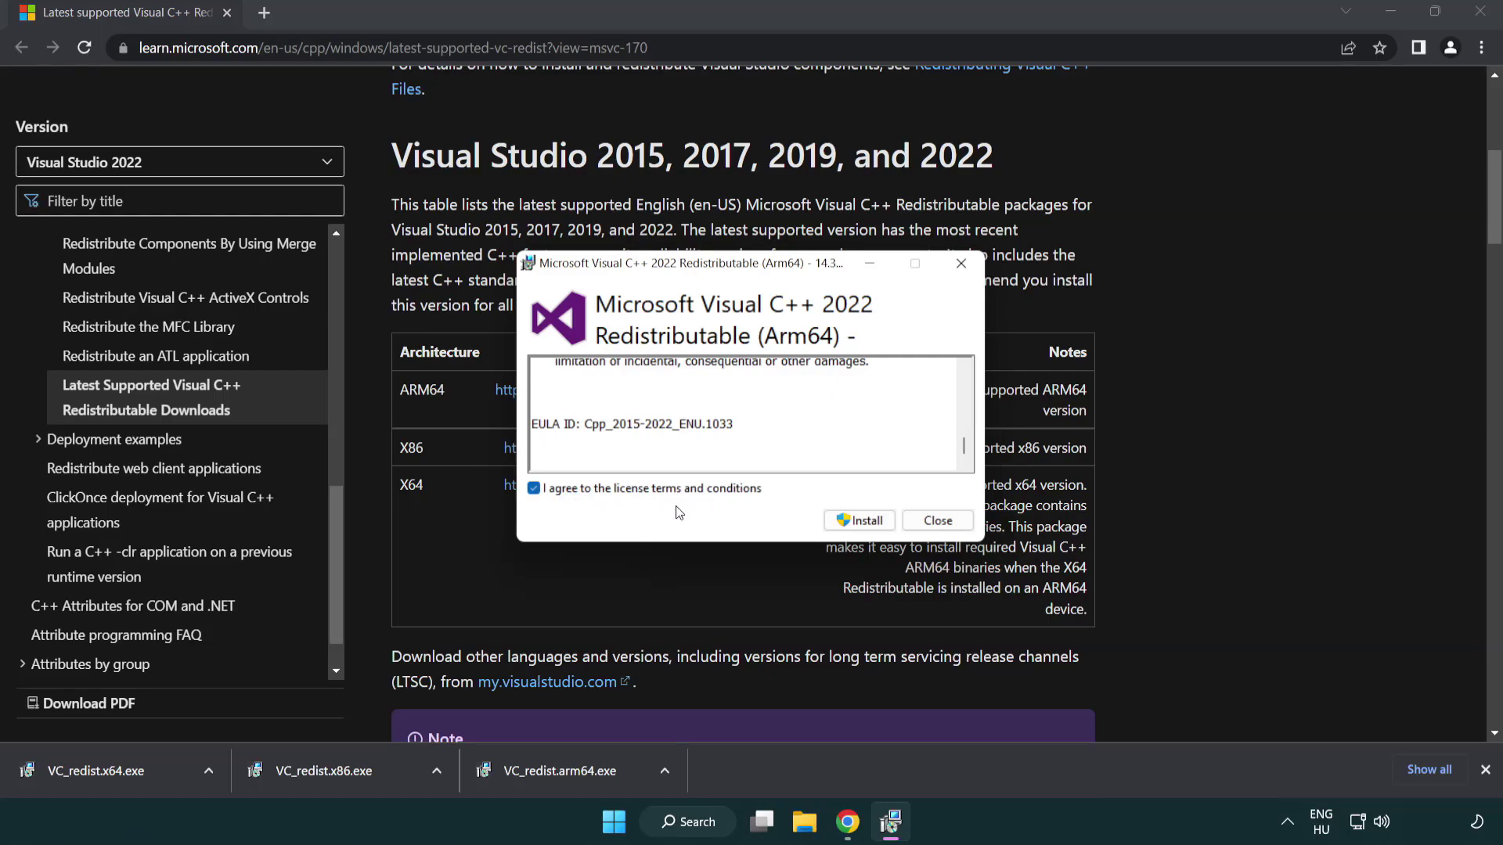
click(837, 521)
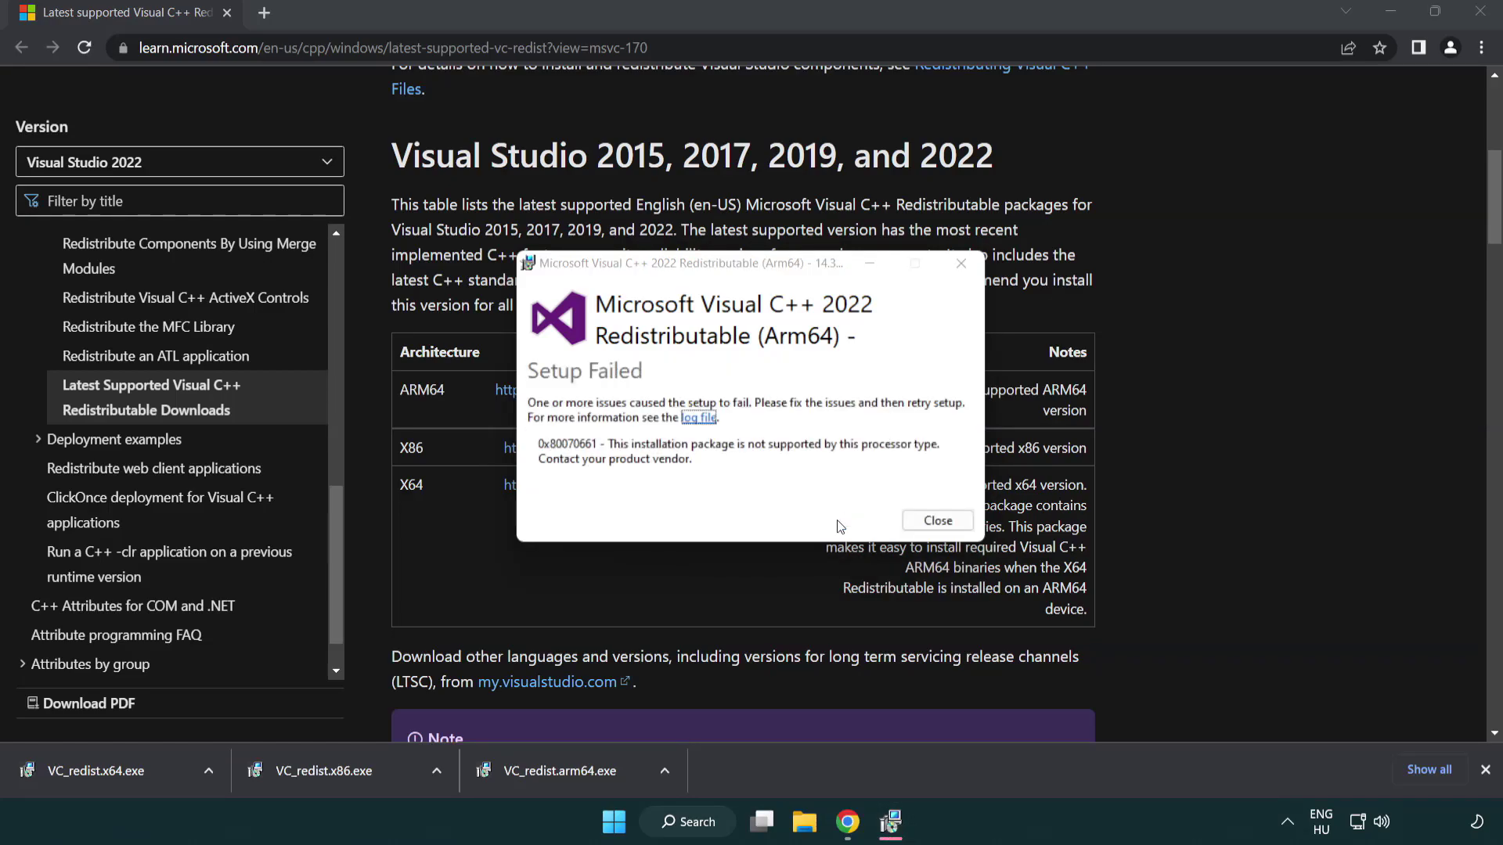
click(938, 521)
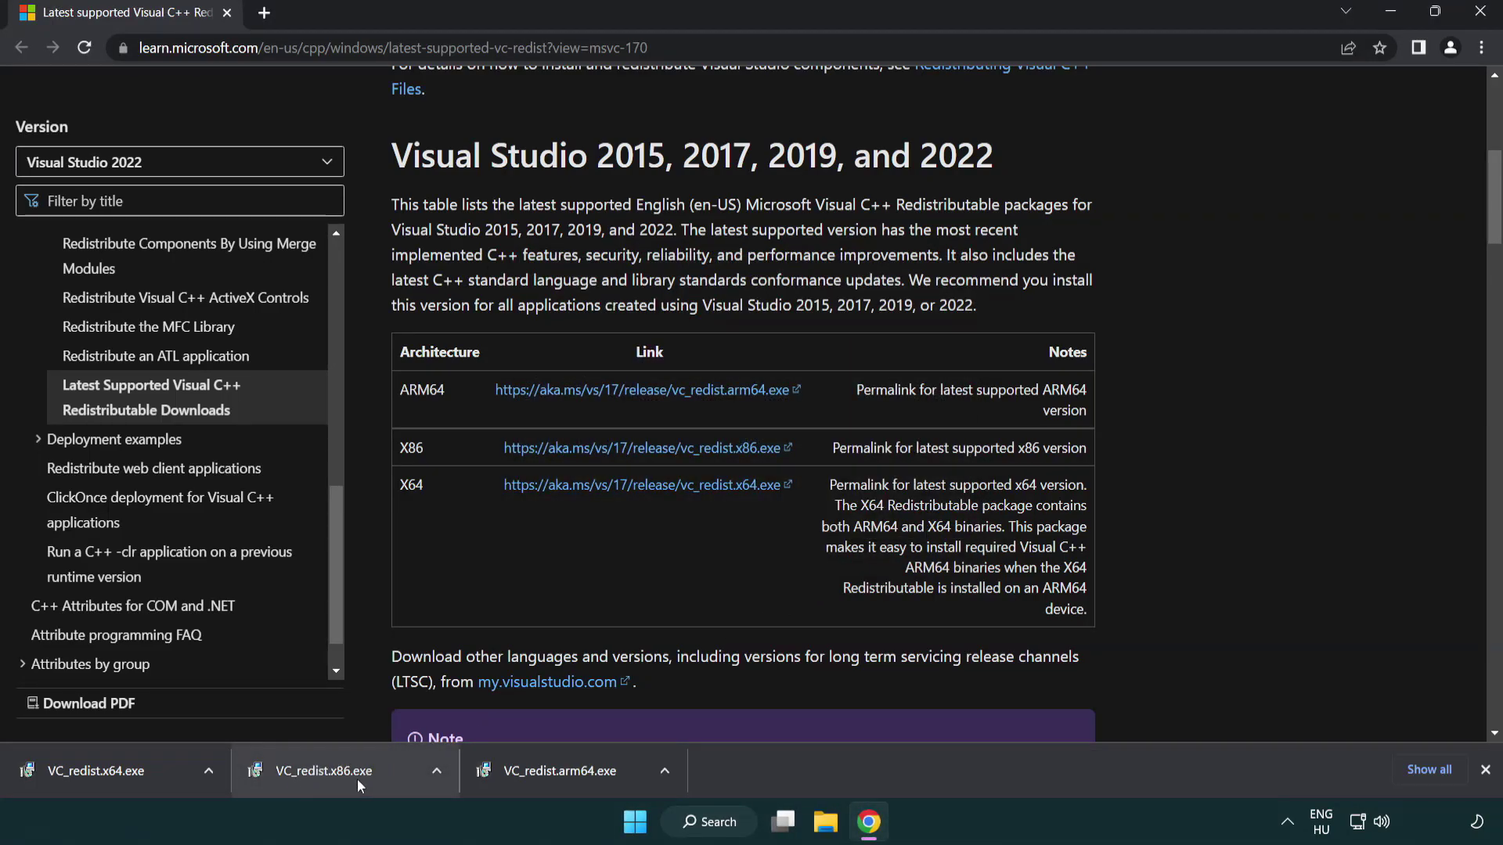
Step: Install the x86 and x64 redistributables without restarting, then close Chrome
click(337, 781)
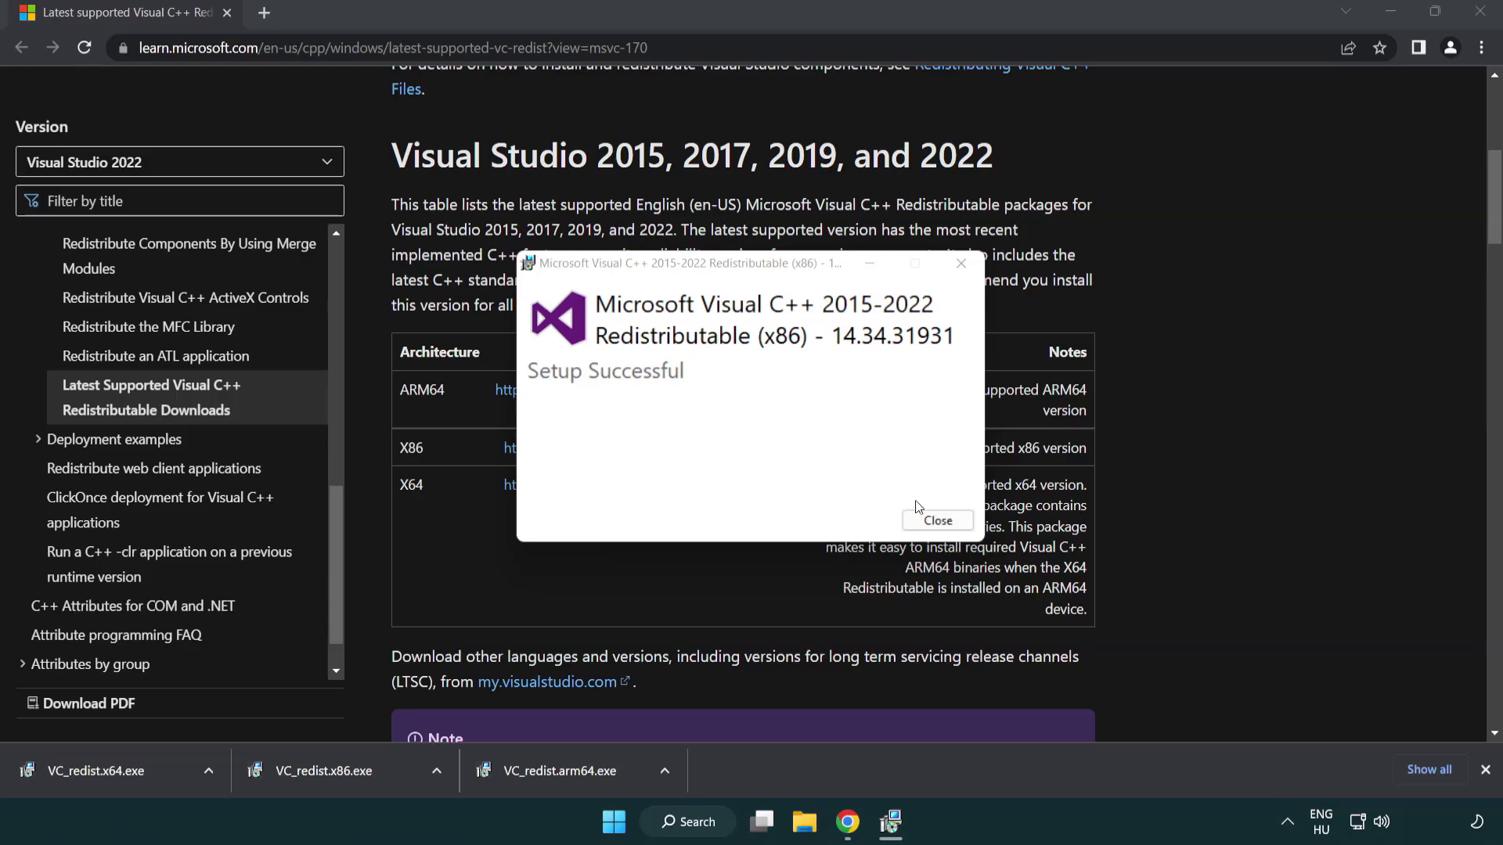
click(940, 520)
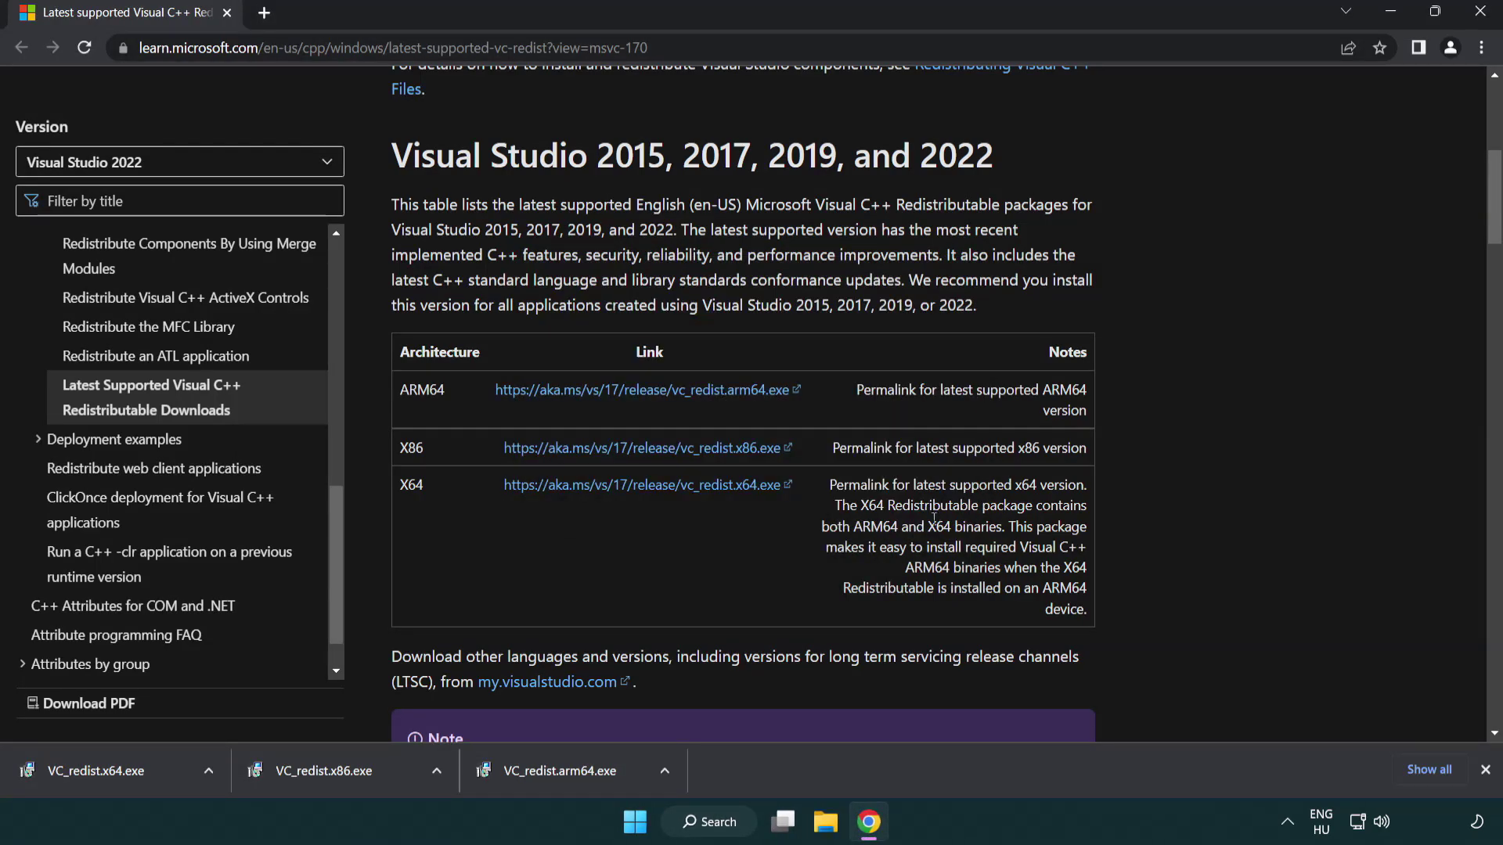
click(112, 768)
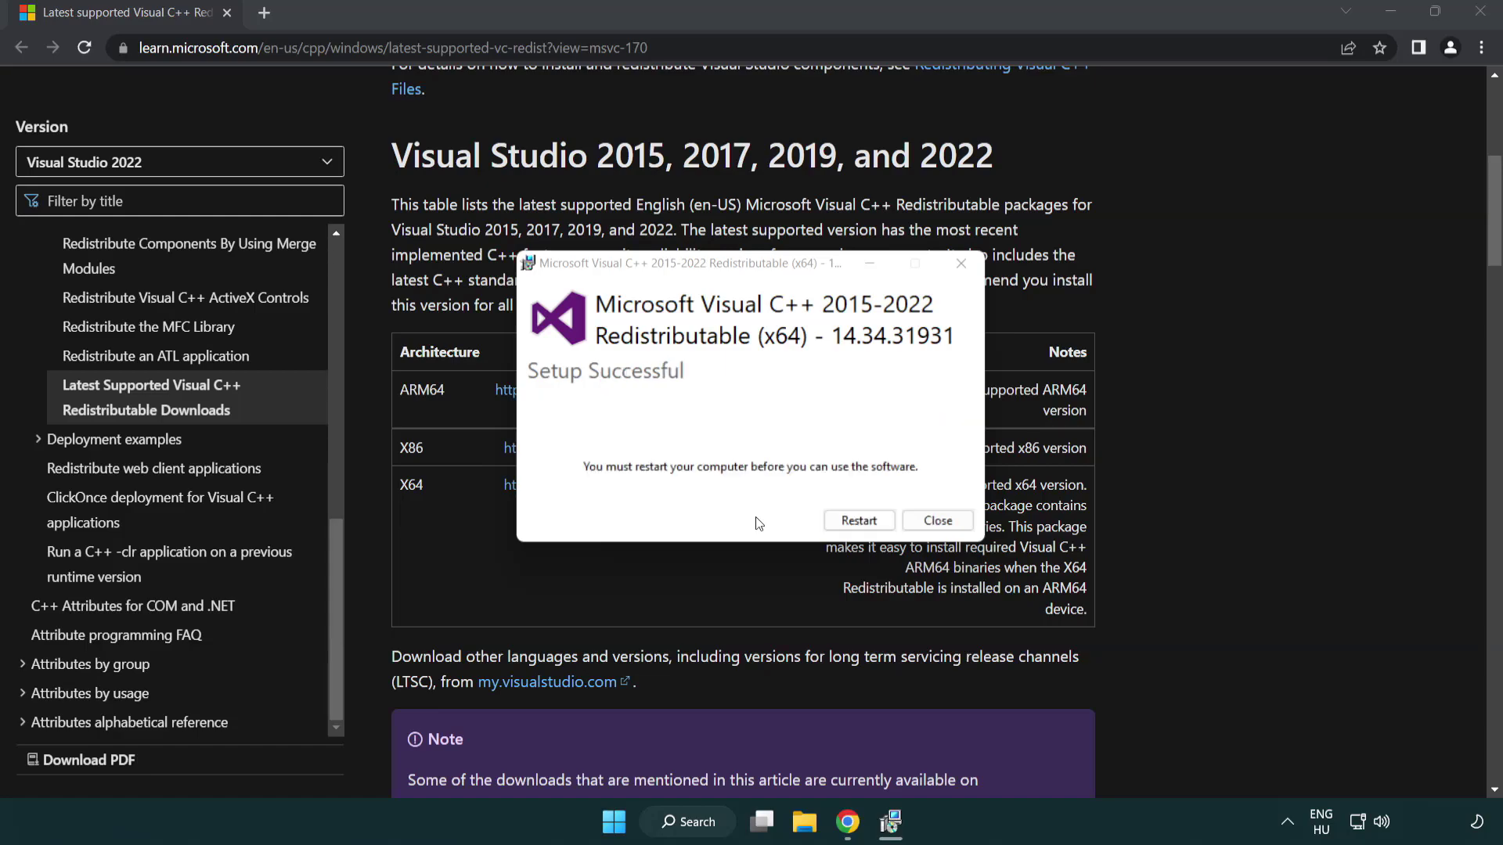
click(950, 529)
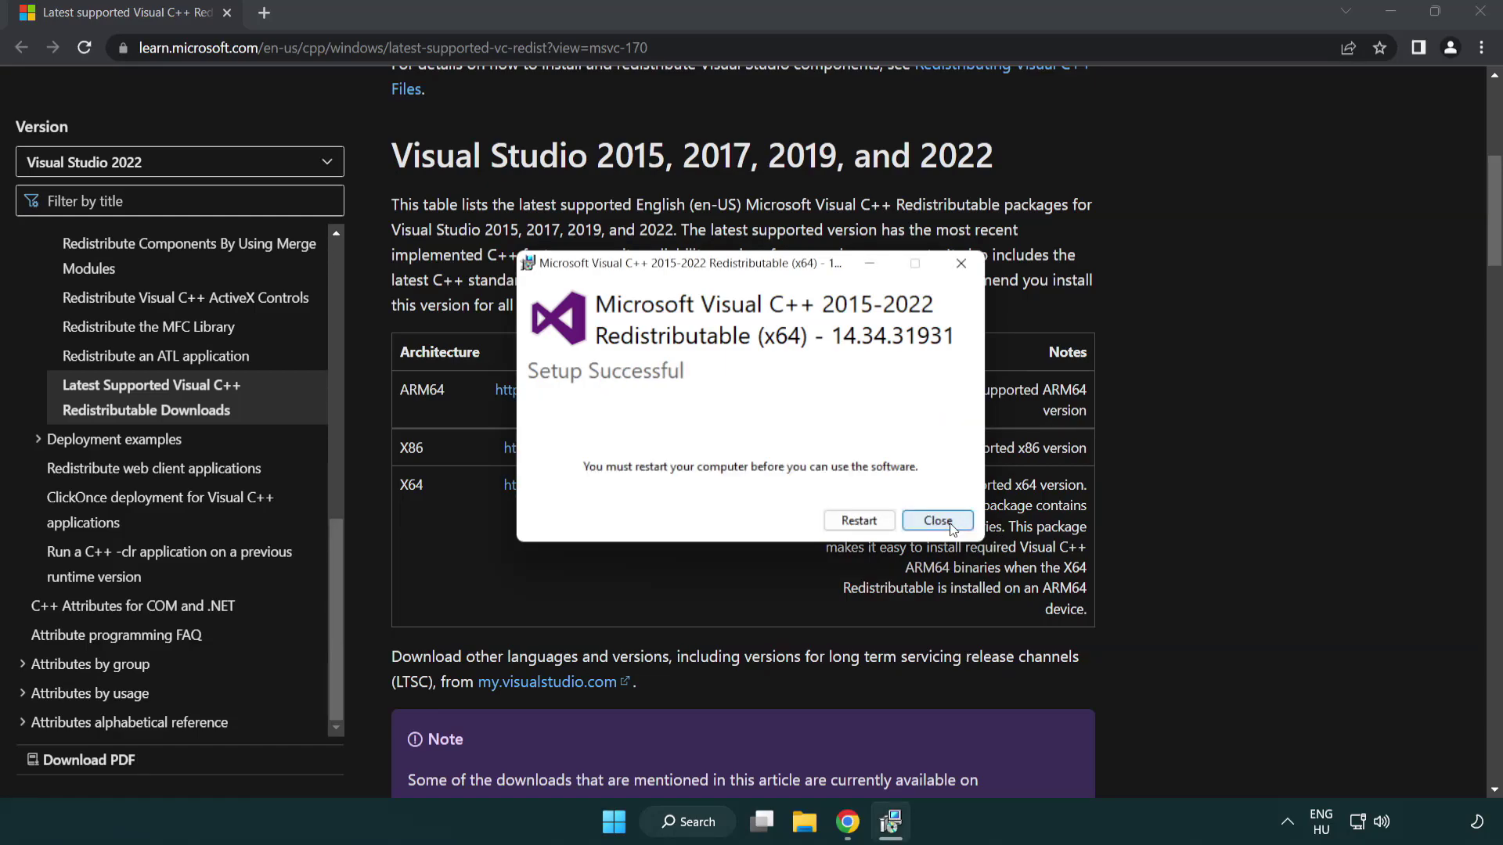
click(951, 528)
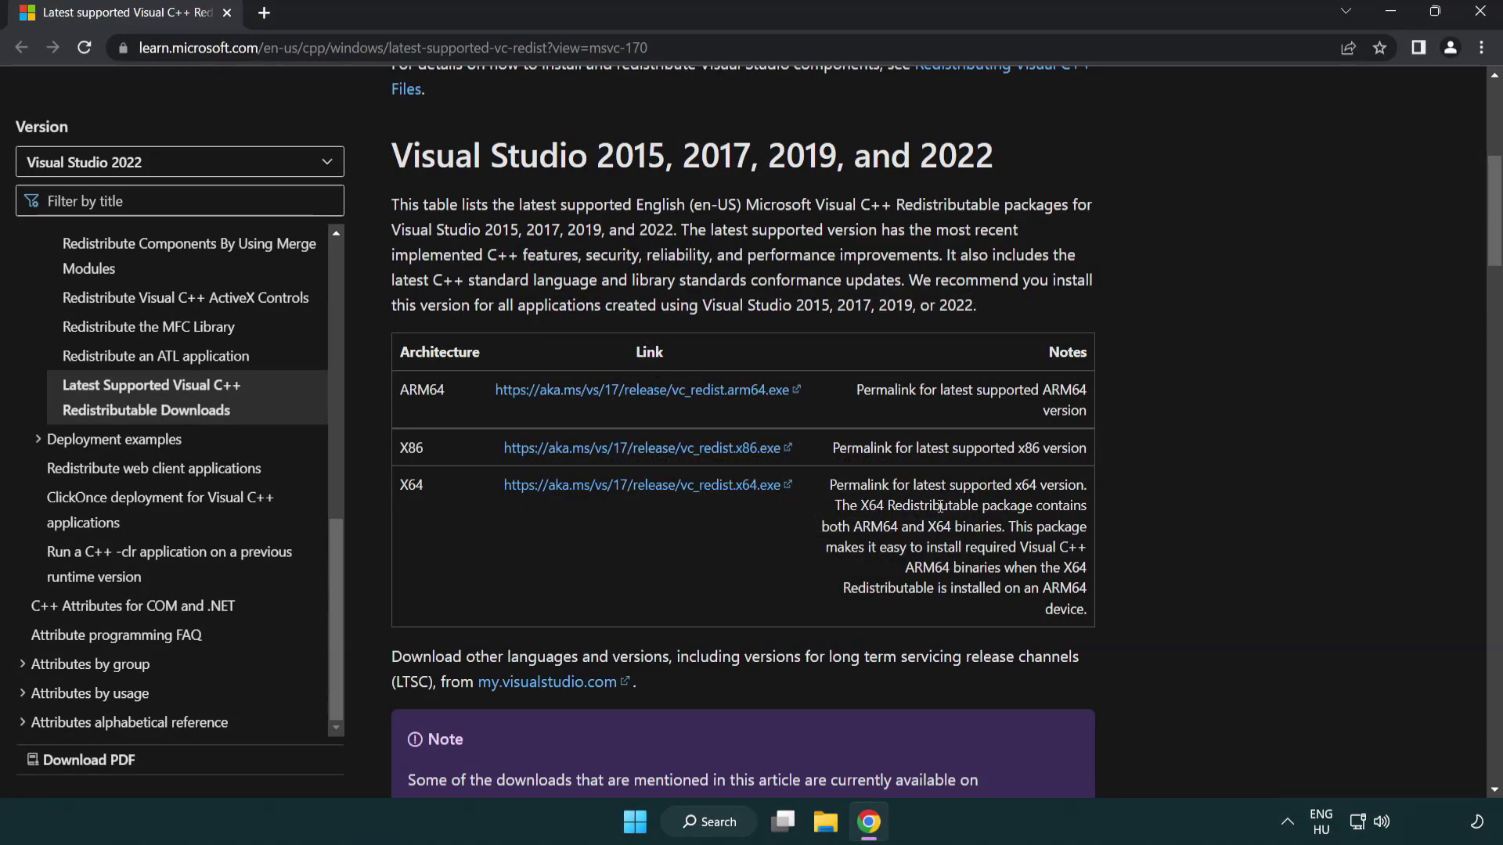
click(1482, 17)
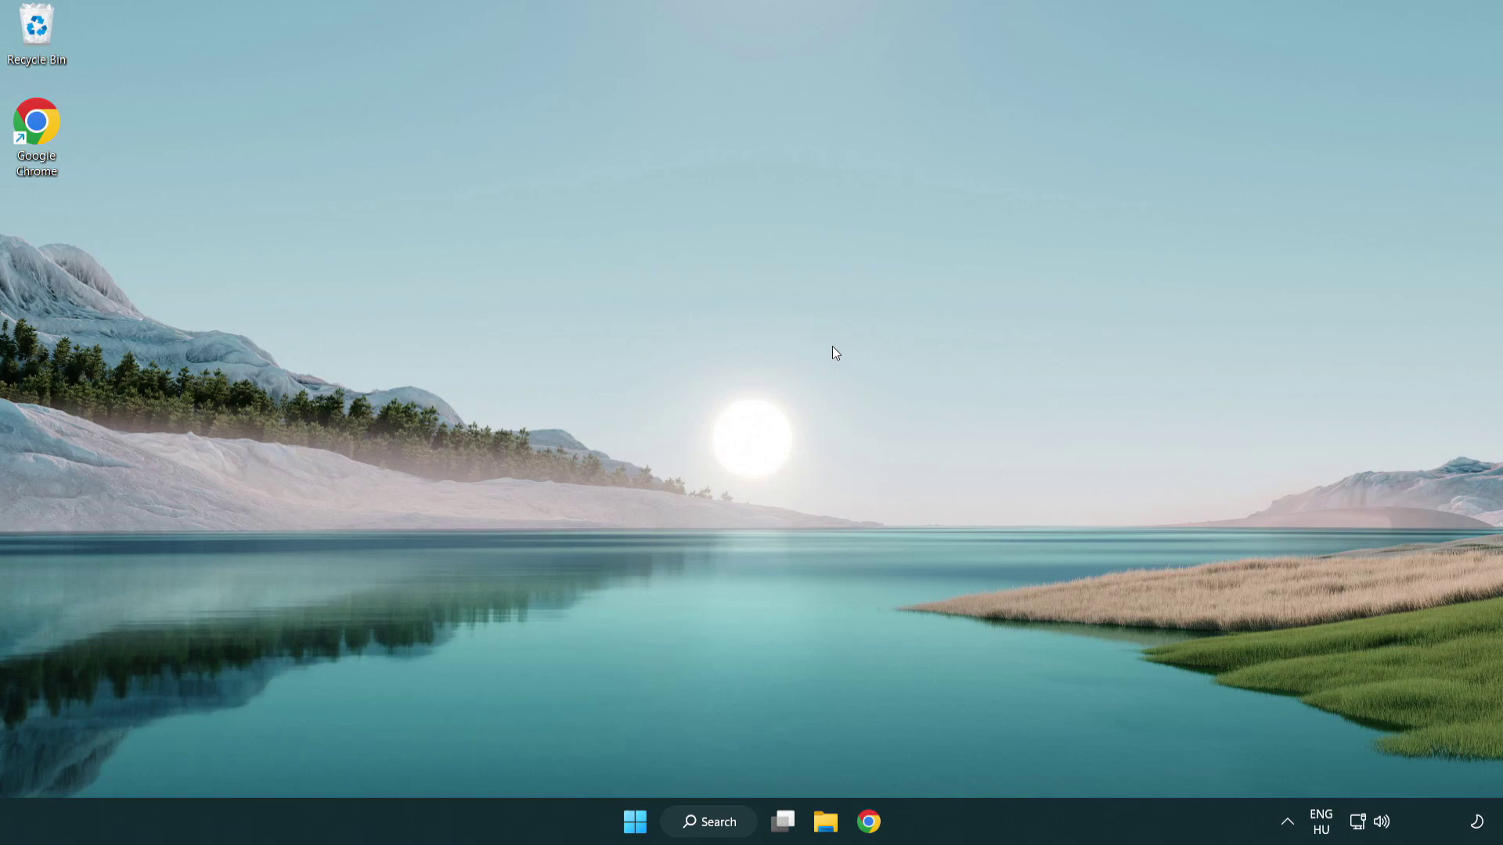
Step: Search for 'cmd' and launch Command Prompt via Run as administrator
click(701, 828)
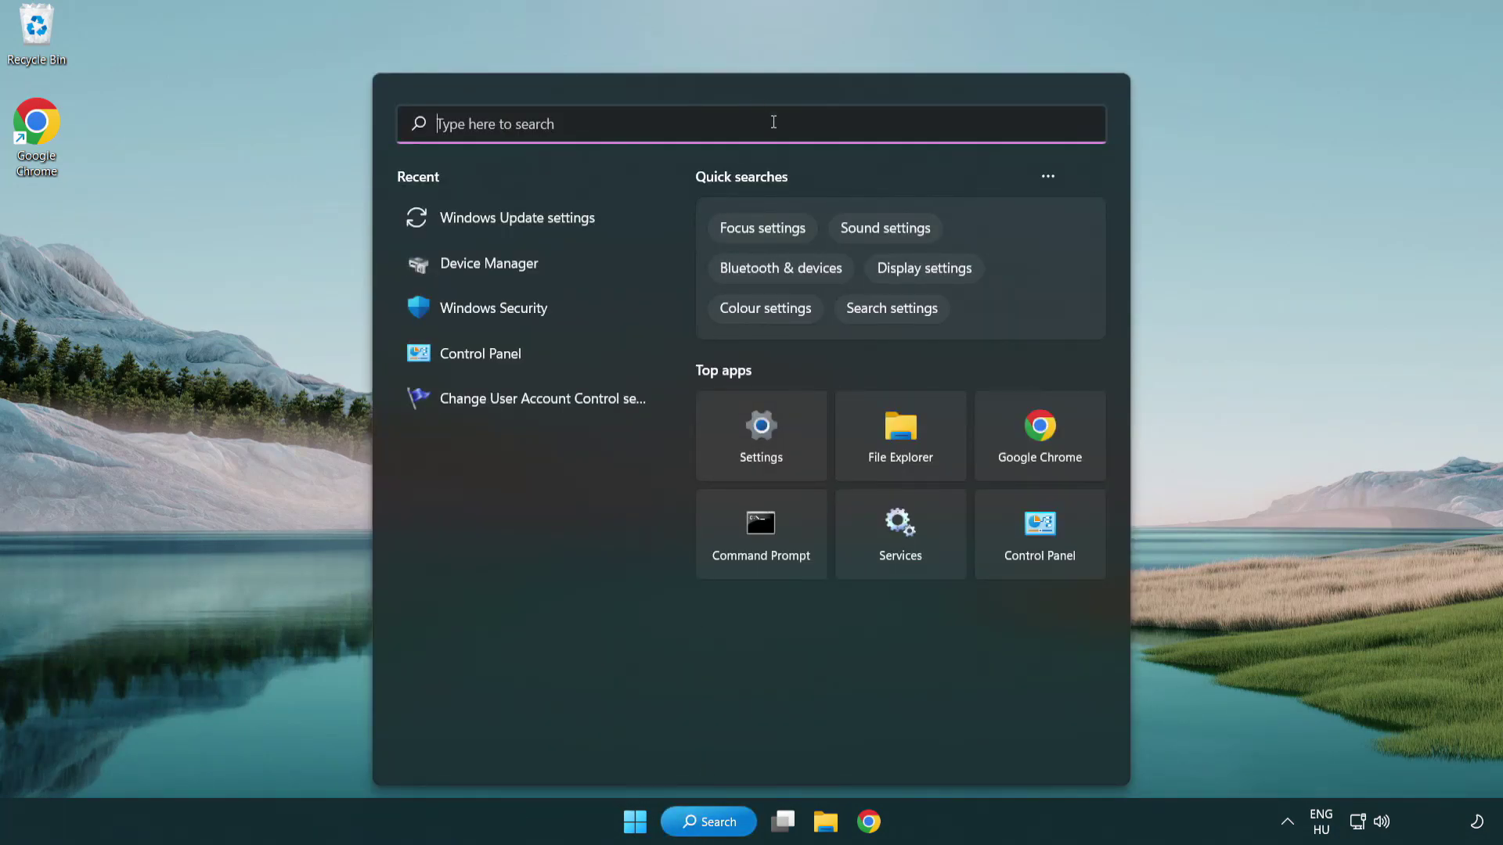
text(cmd)
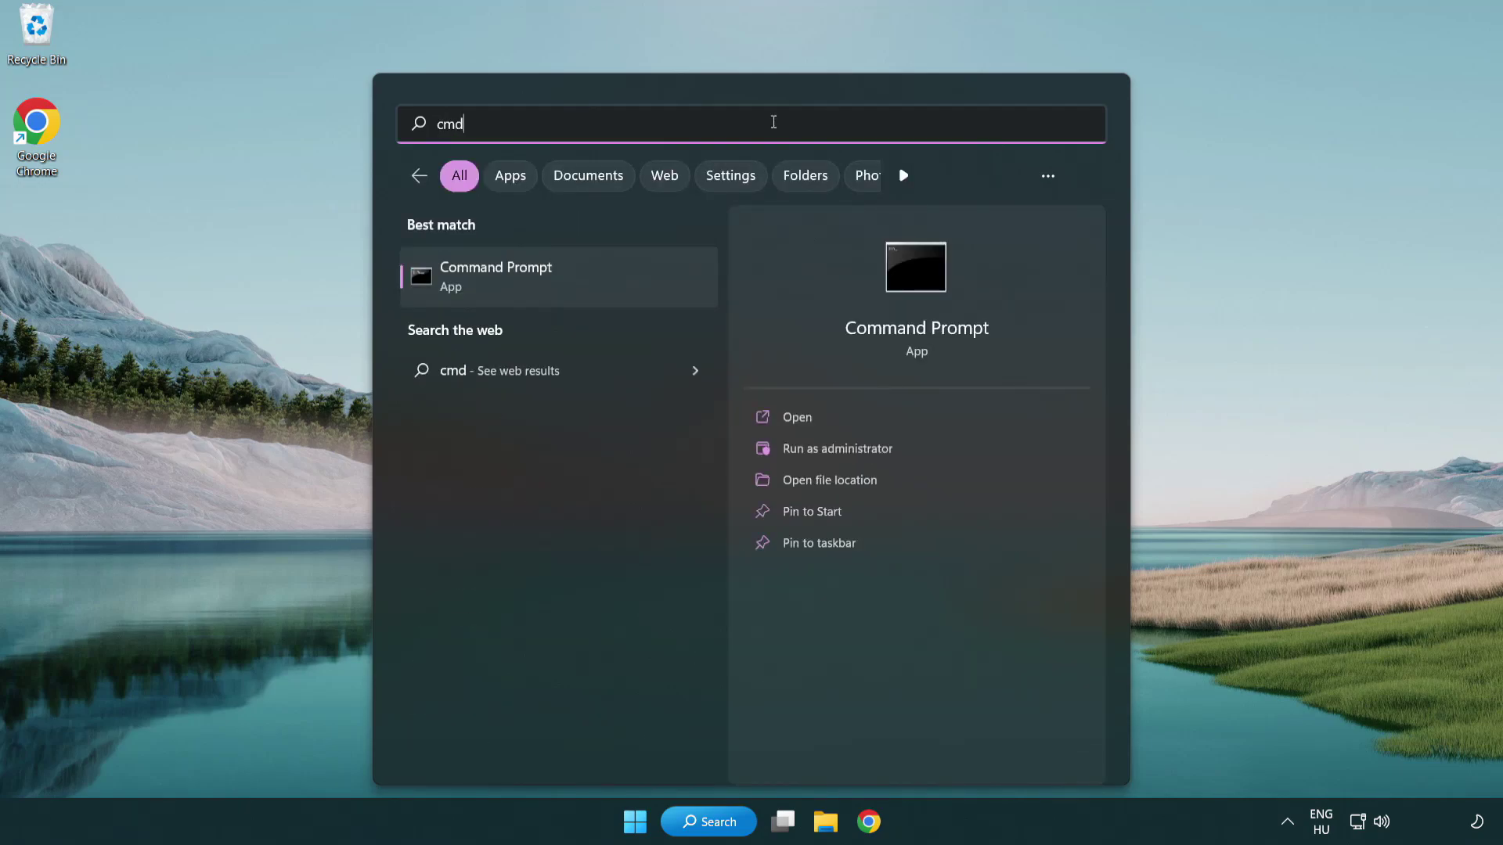
right_click(575, 280)
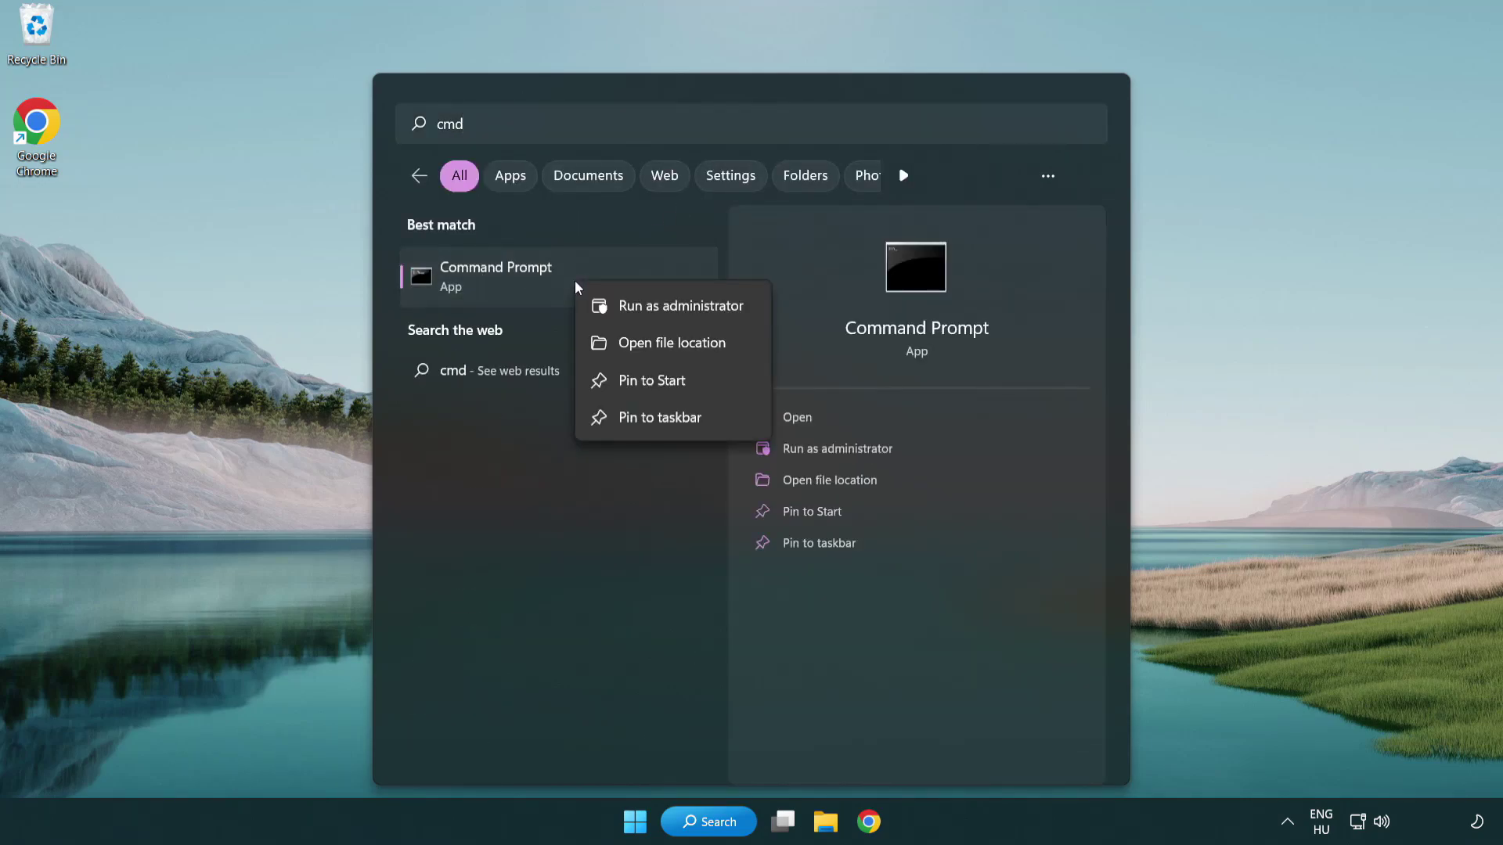
click(679, 308)
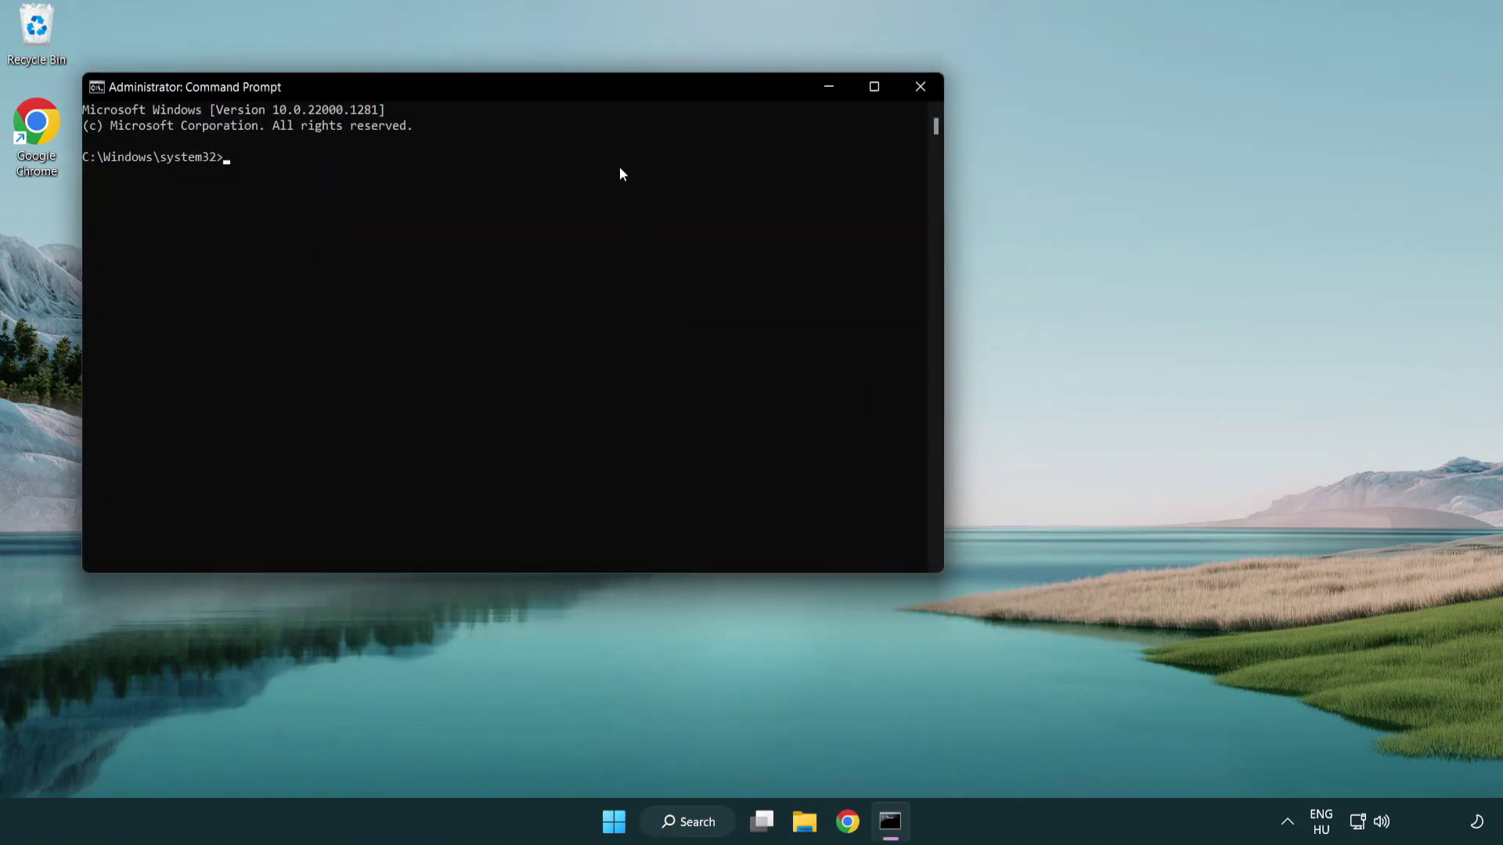
Step: Centre the console and run 'sfc /scannow', which reports no integrity violations
drag(537, 88, 757, 153)
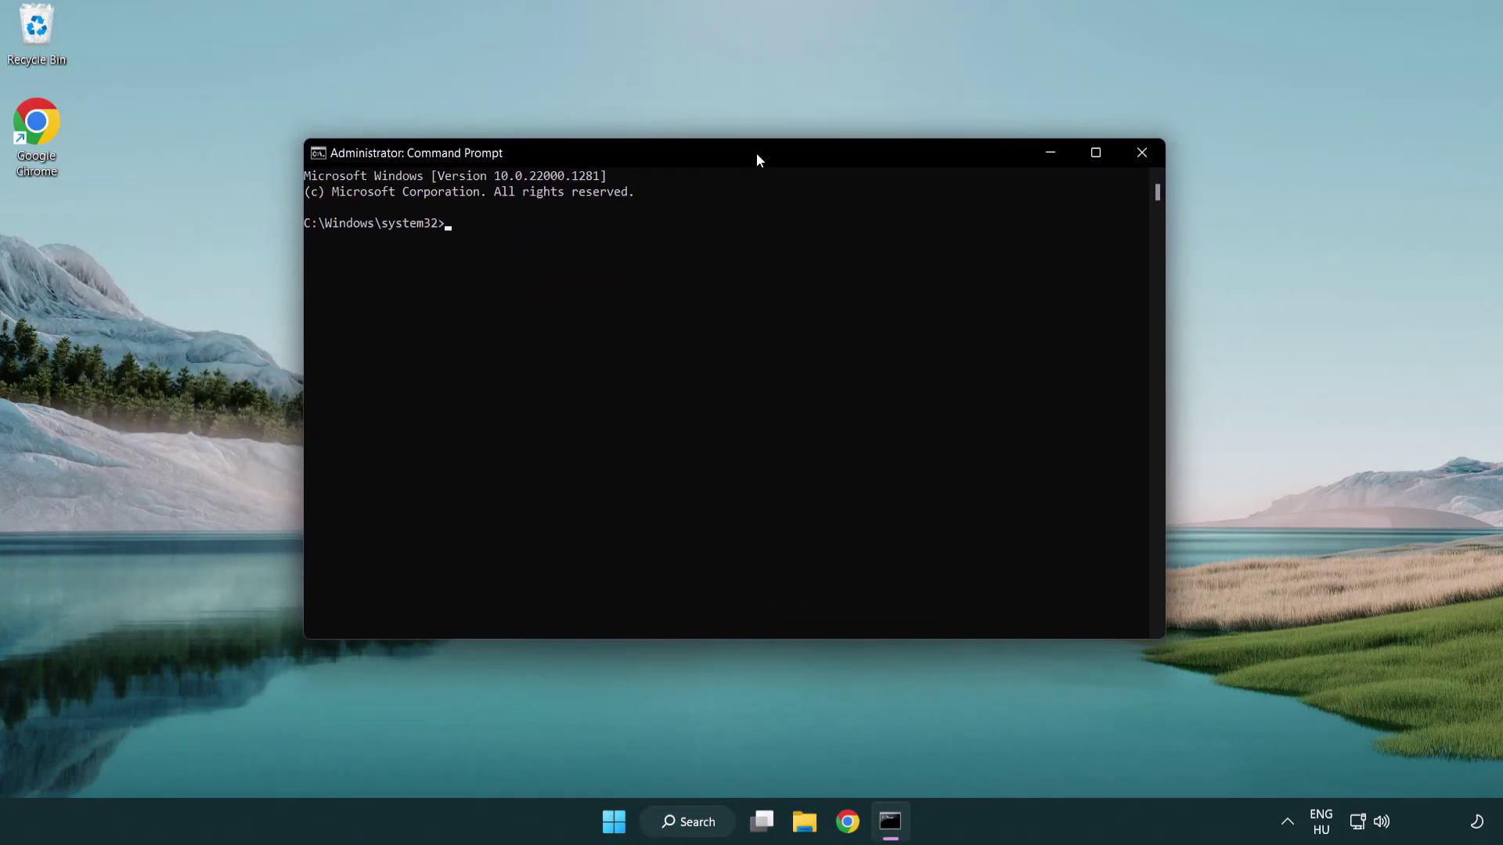
text(sfc /sc)
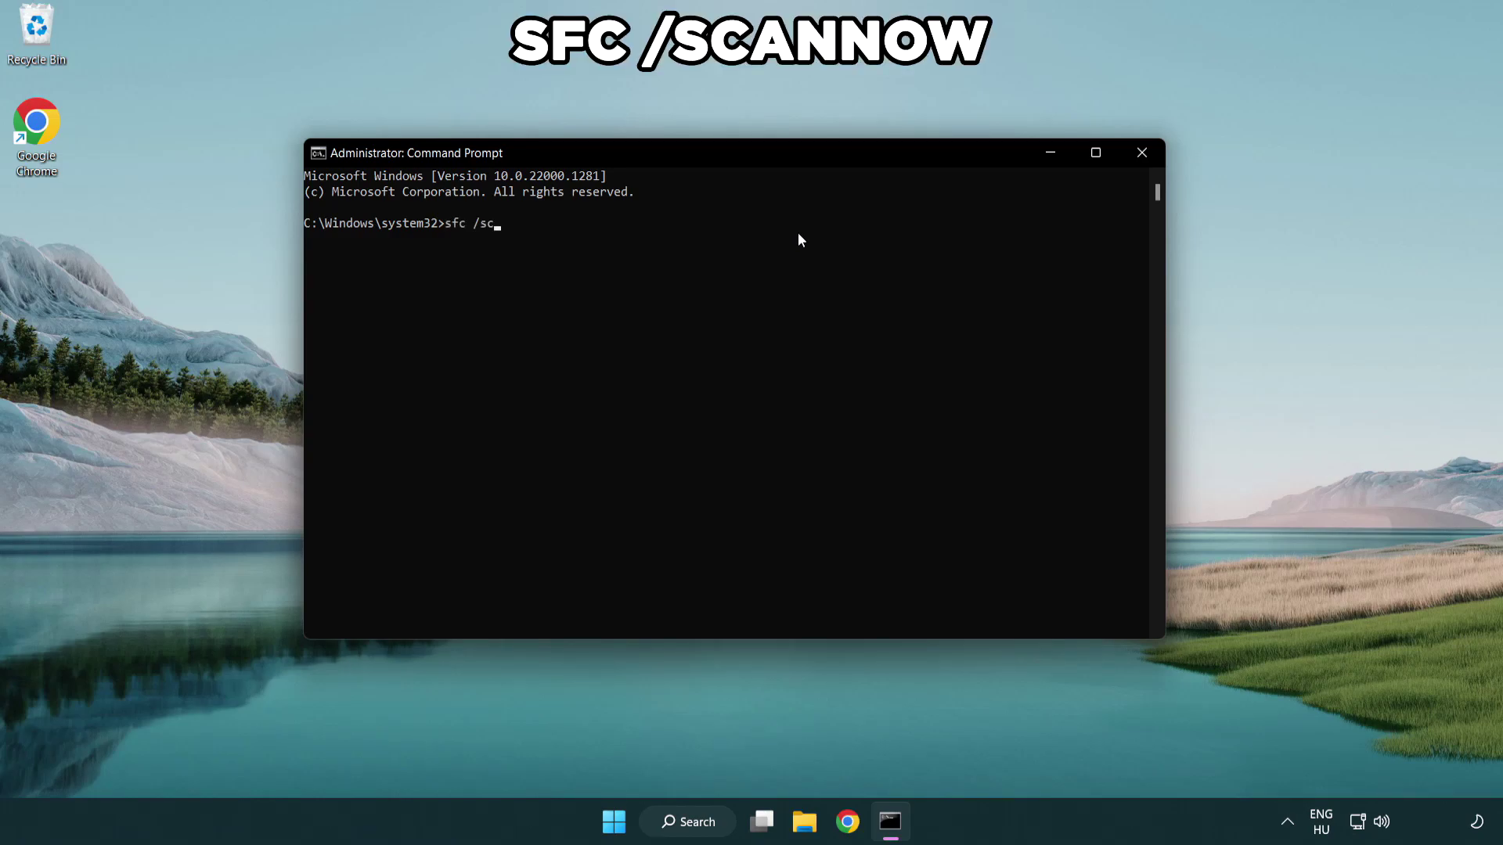
text(annow)
key(Return)
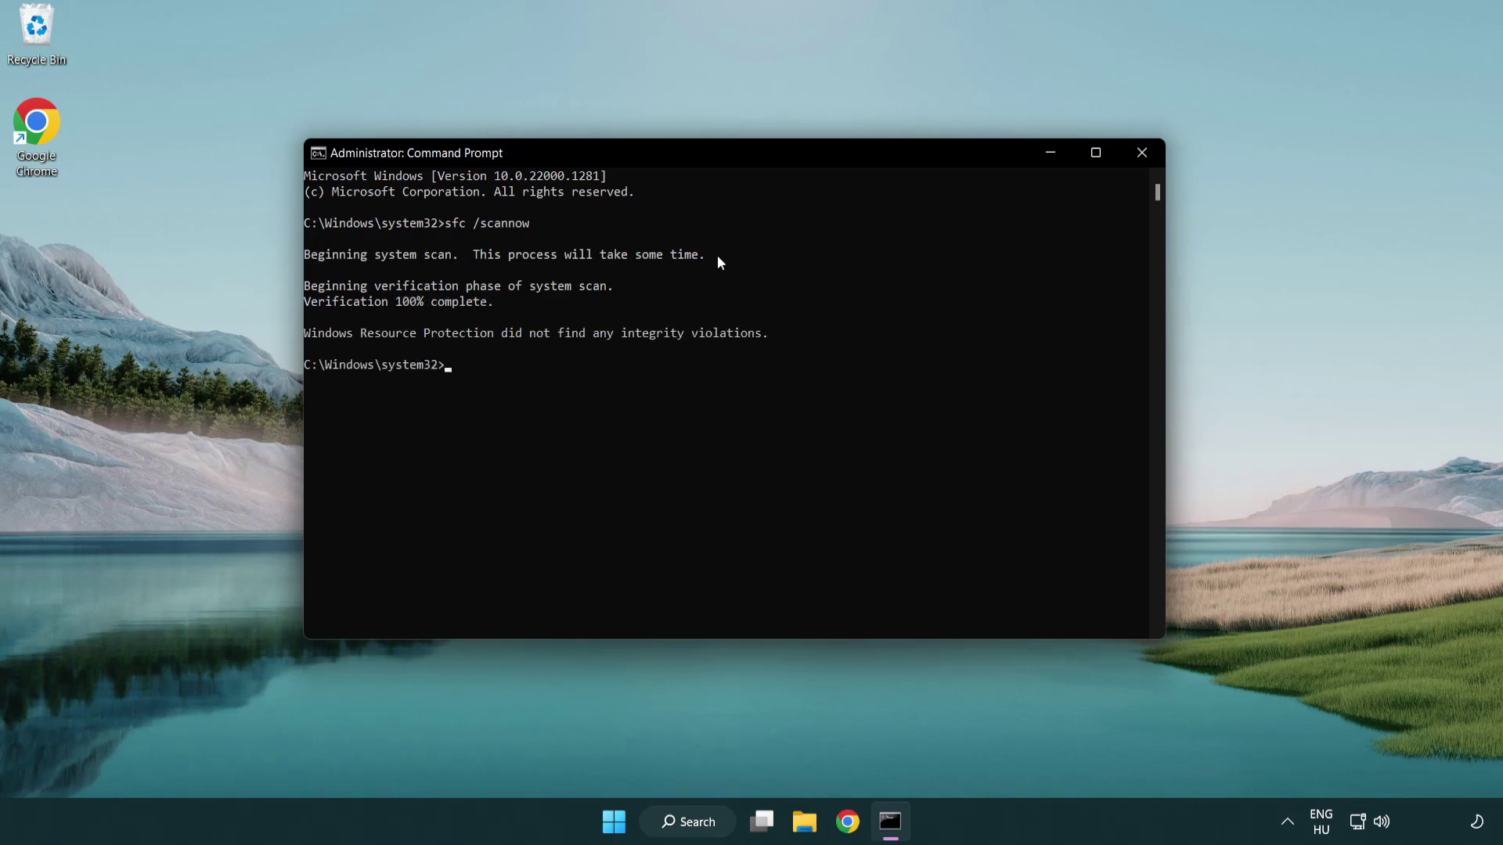
Step: Close Command Prompt and show the Start menu's sleep, shut down and restart options
click(1142, 153)
click(626, 831)
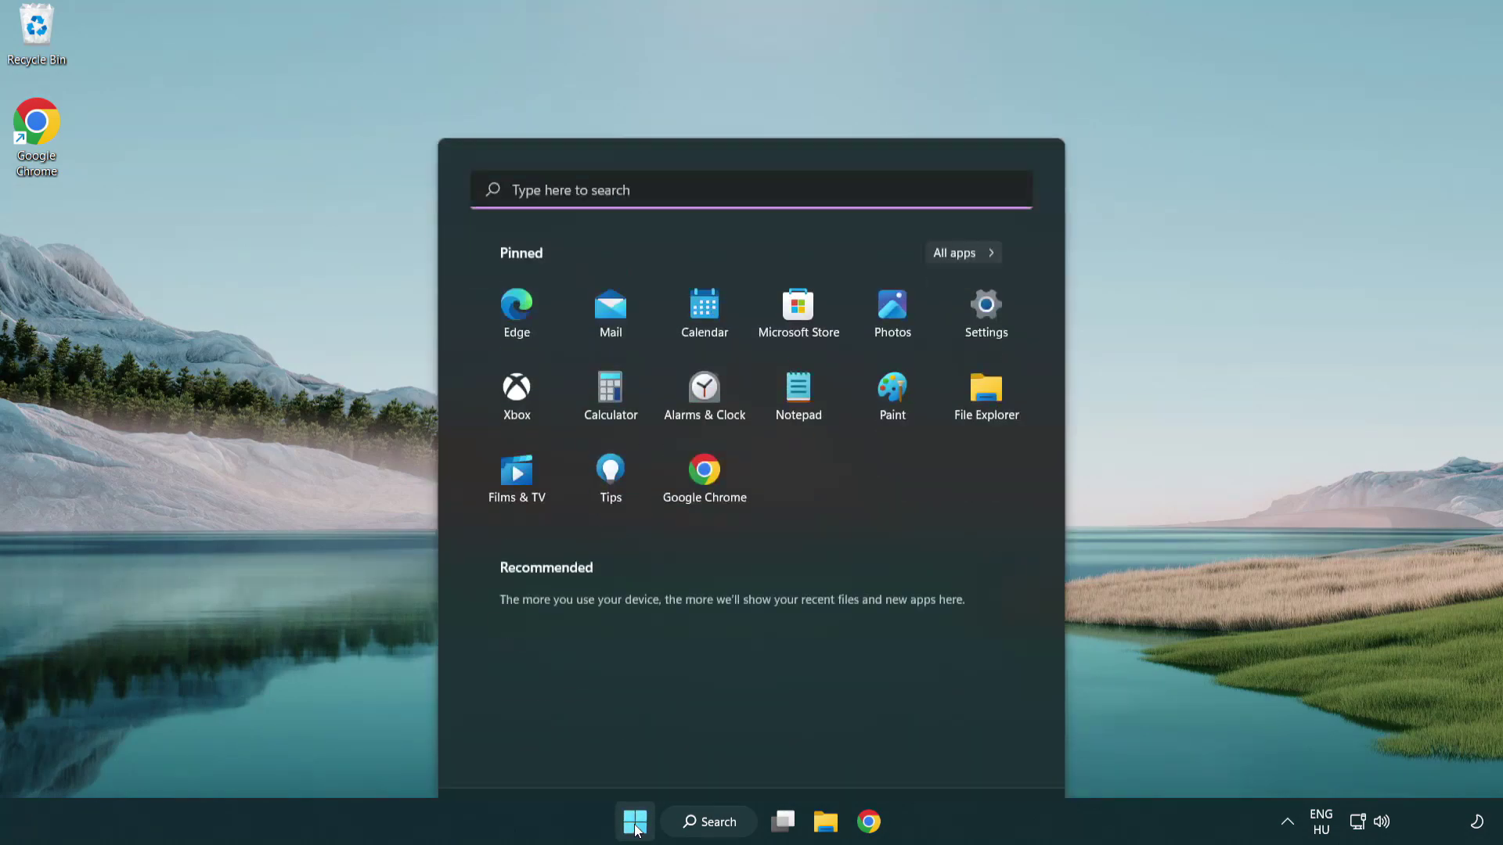
click(1001, 752)
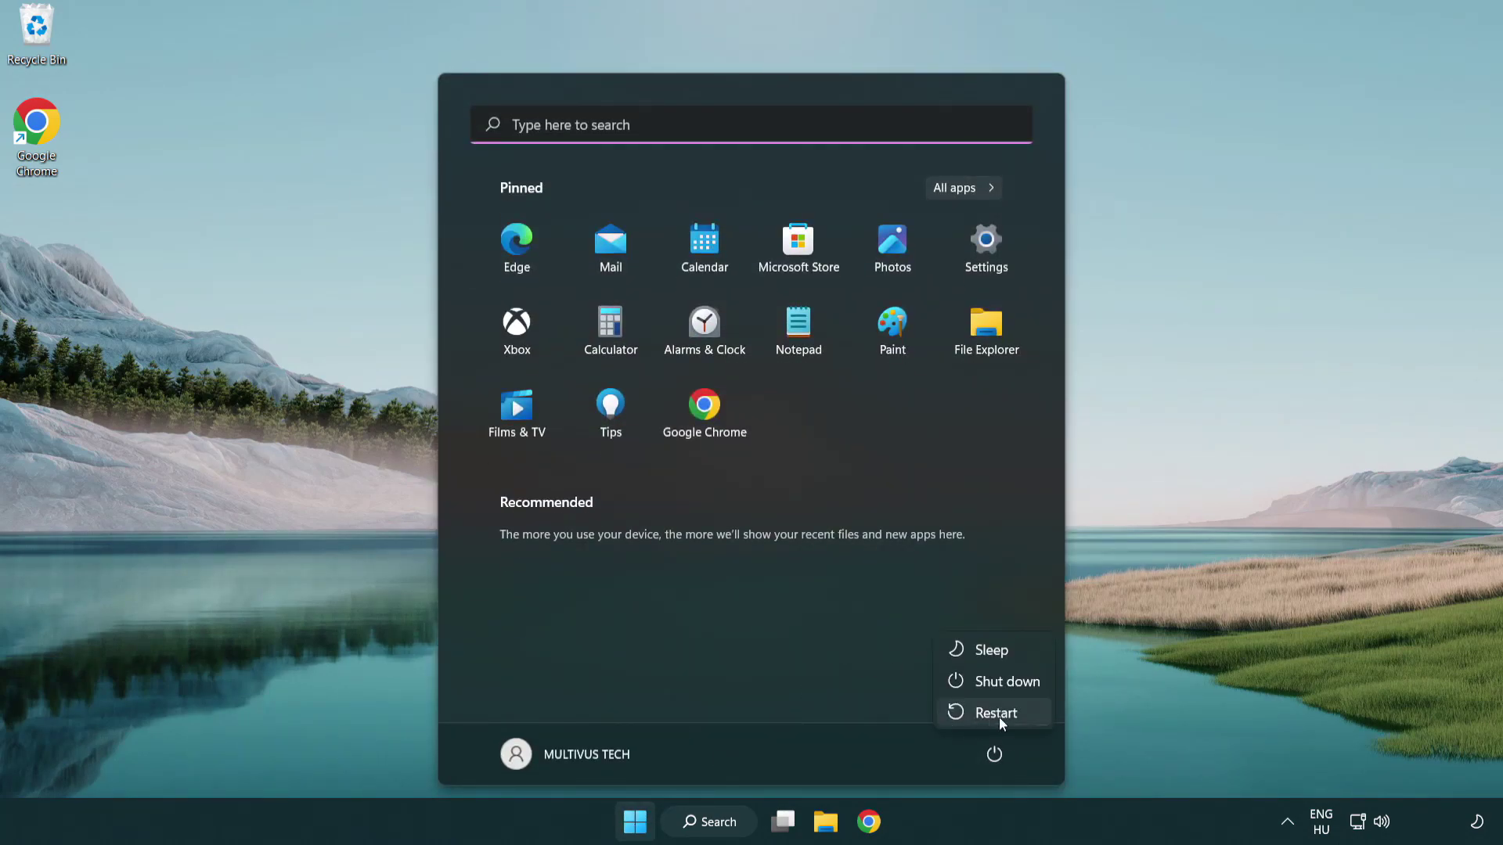